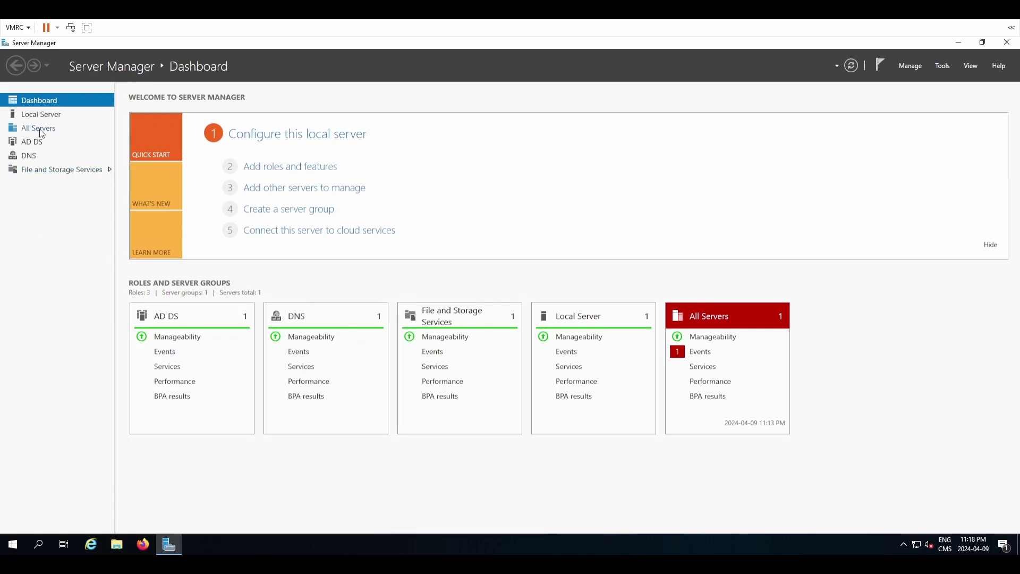
Review the Local Server properties in Server Manager, then minimize it to show the desktop.
{"action": "left_click", "coordinate": [50, 117]}
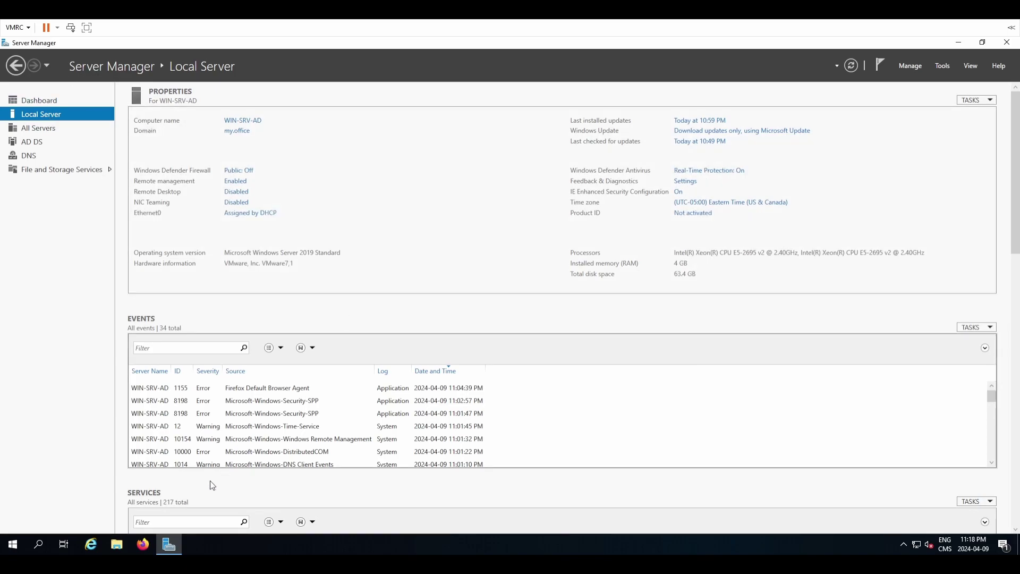
{"action": "left_click", "coordinate": [170, 535]}
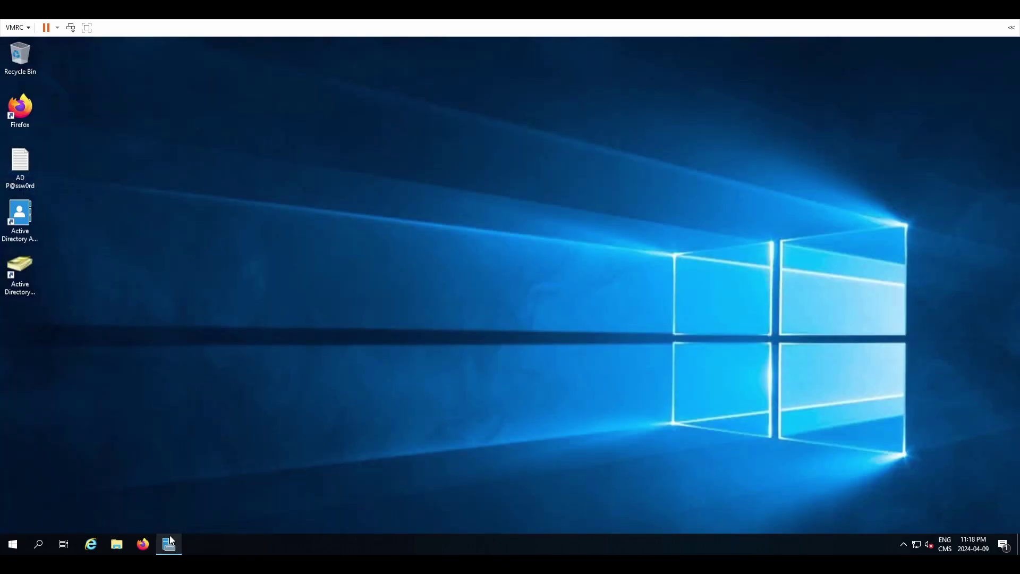
Launch Active Directory Users and Computers maximized and select the my.office domain.
{"action": "left_click", "coordinate": [20, 274]}
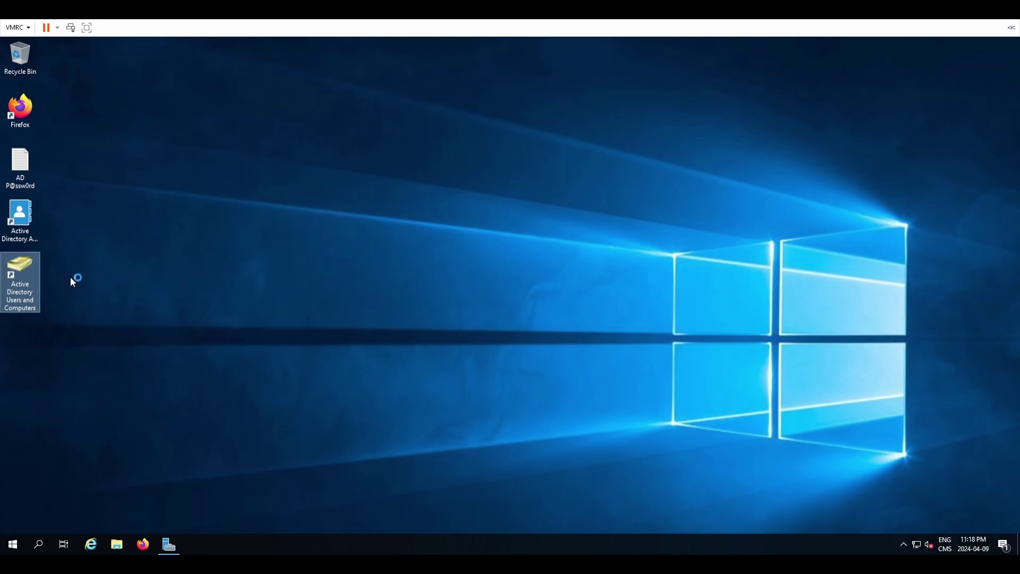
{"action": "key", "text": "Return"}
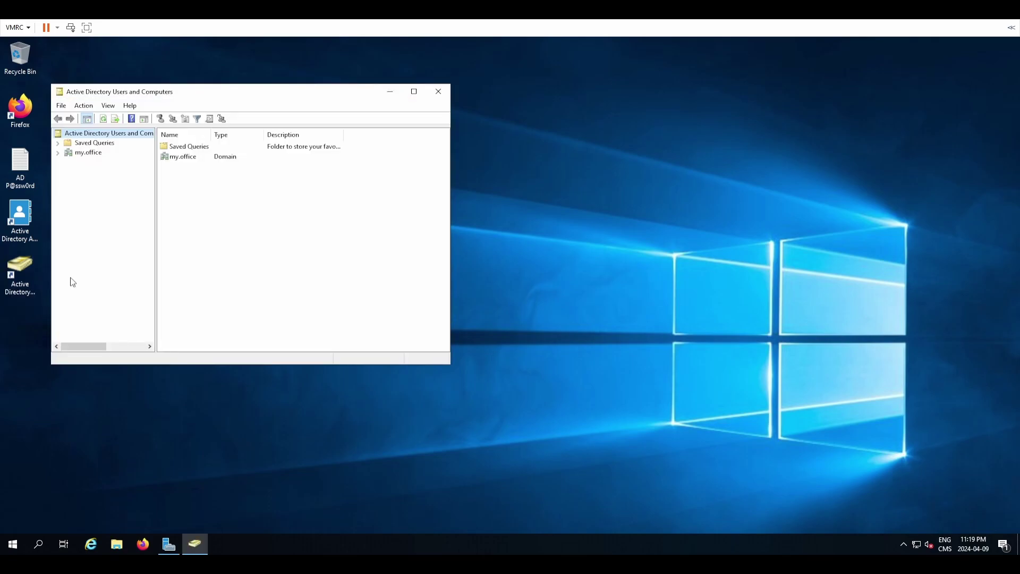
{"action": "double_click", "coordinate": [162, 98]}
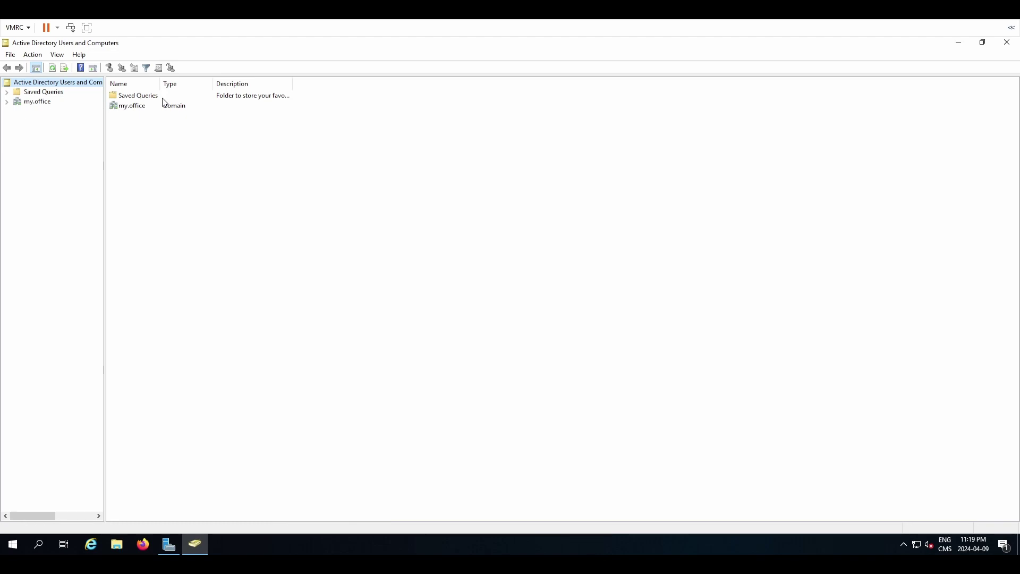
{"action": "left_click", "coordinate": [31, 103]}
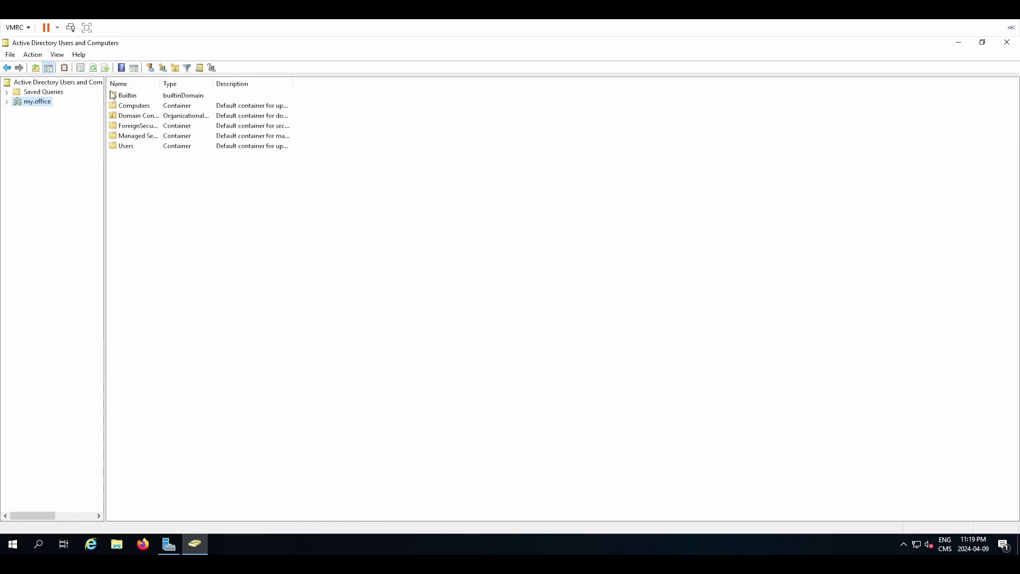
Auto-fit the Name column and expand my.office to list Builtin, Computers, Users and other containers.
{"action": "double_click", "coordinate": [161, 84]}
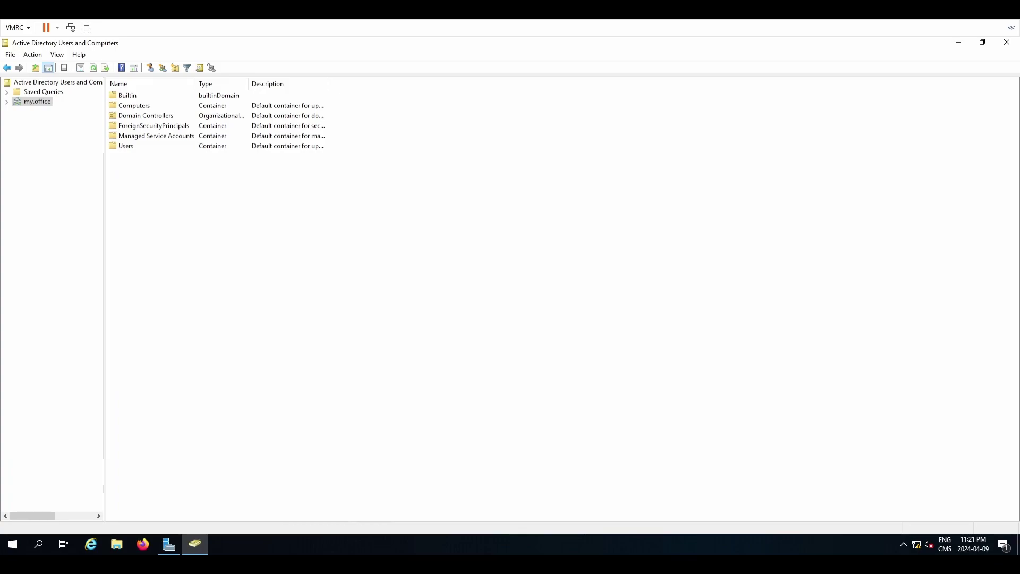
{"action": "left_click", "coordinate": [7, 102]}
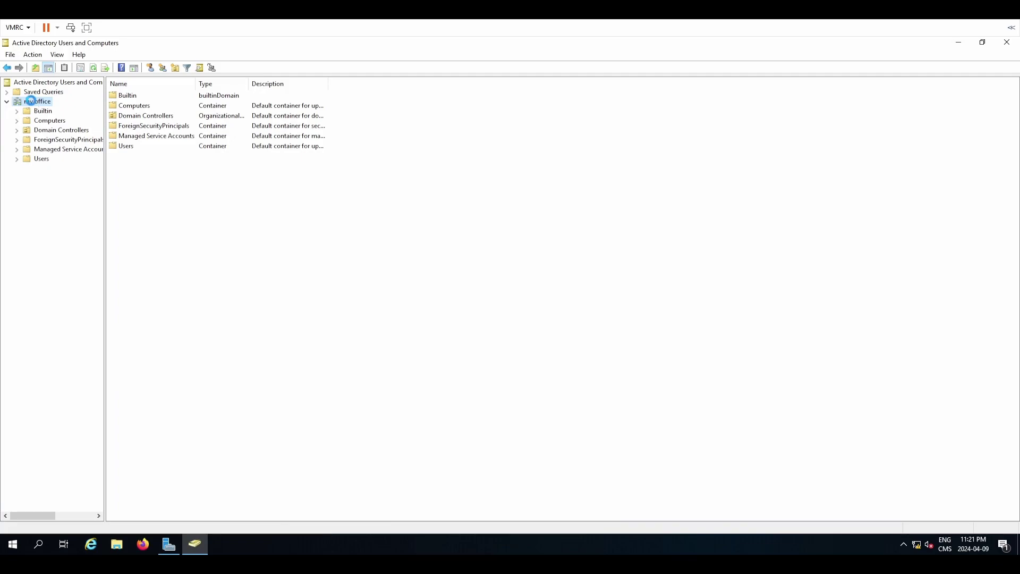
Add an organizational unit named 'Marketing OU' under my.office.
{"action": "right_click", "coordinate": [33, 105]}
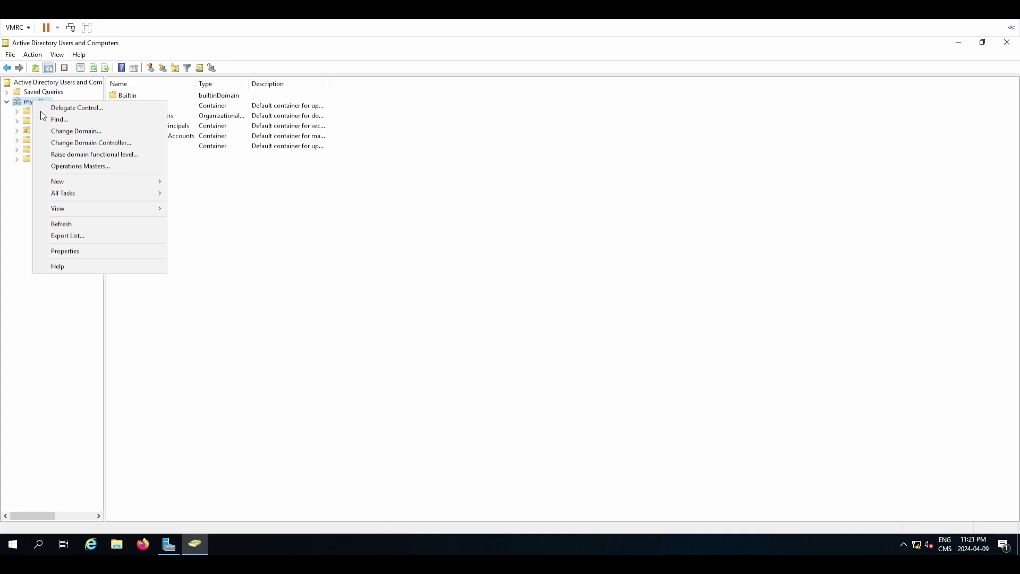
{"action": "mouse_move", "coordinate": [81, 183]}
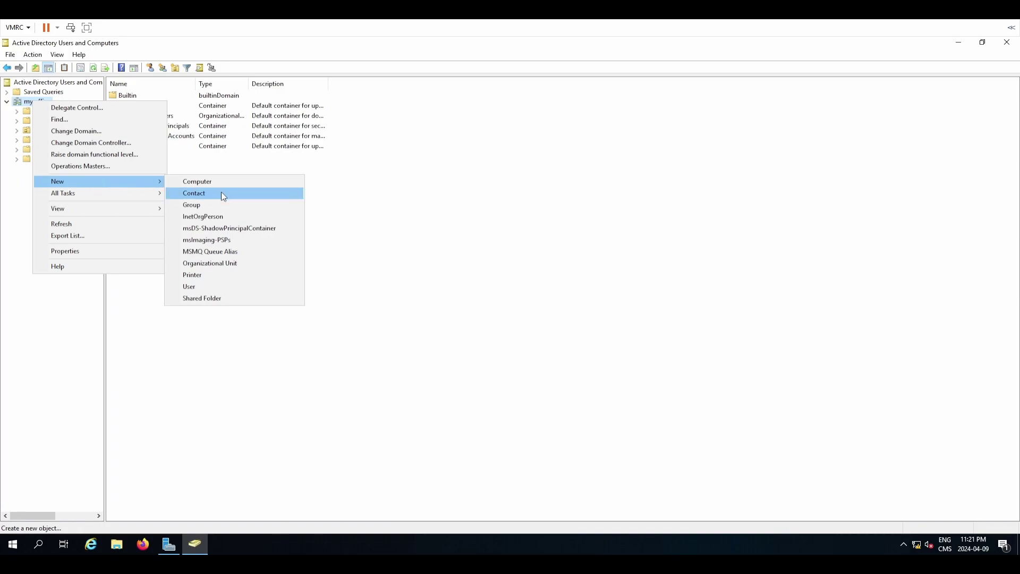
{"action": "left_click", "coordinate": [224, 265]}
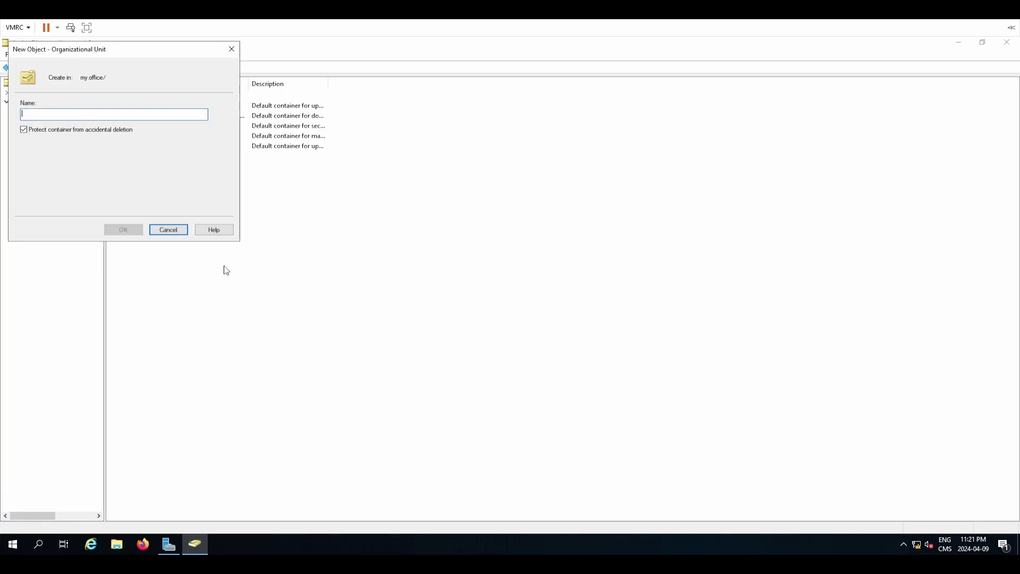
{"action": "left_click_drag", "start_coordinate": [93, 57], "coordinate": [415, 239]}
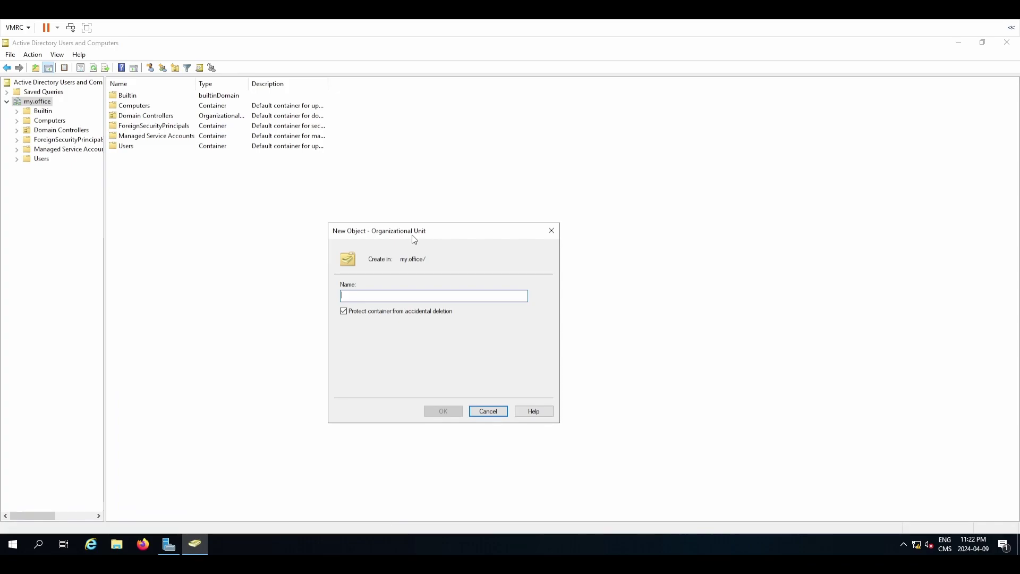
{"action": "type", "text": "Marketing OU"}
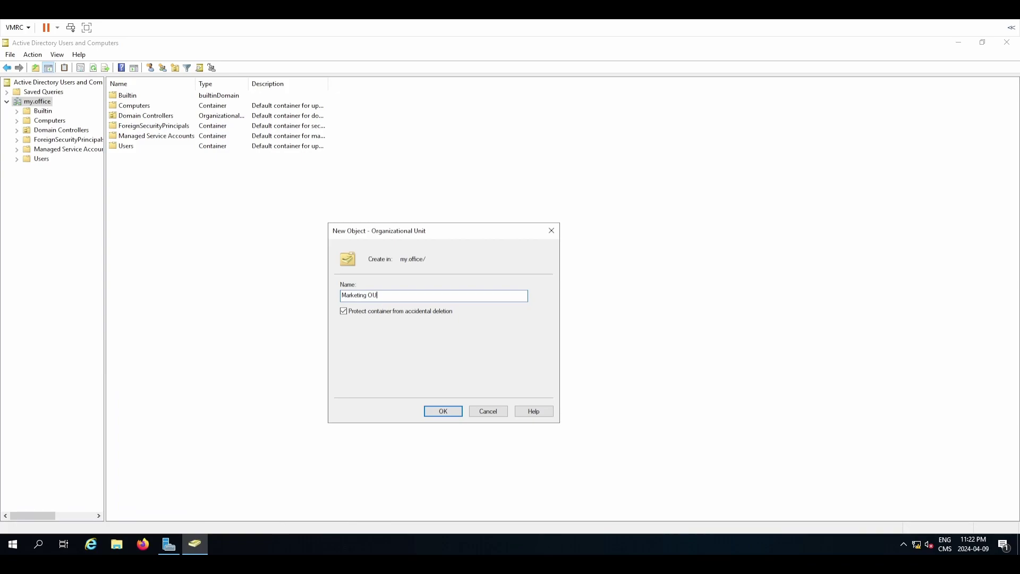
{"action": "left_click", "coordinate": [441, 412]}
{"action": "left_click", "coordinate": [47, 169]}
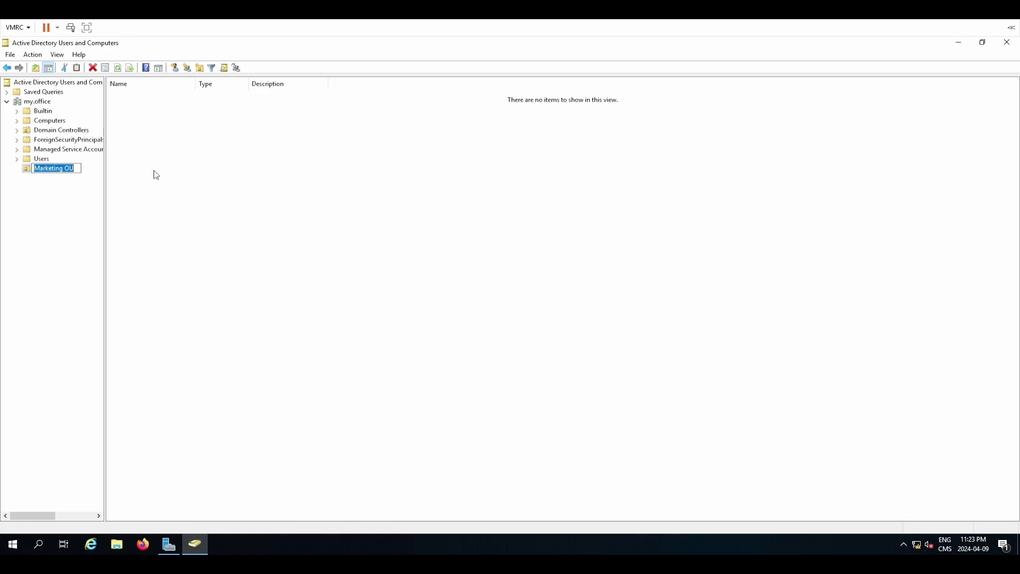
Begin a new group in Marketing OU, entering the name 'Marketing-' and choosing its scope.
{"action": "left_click", "coordinate": [184, 171]}
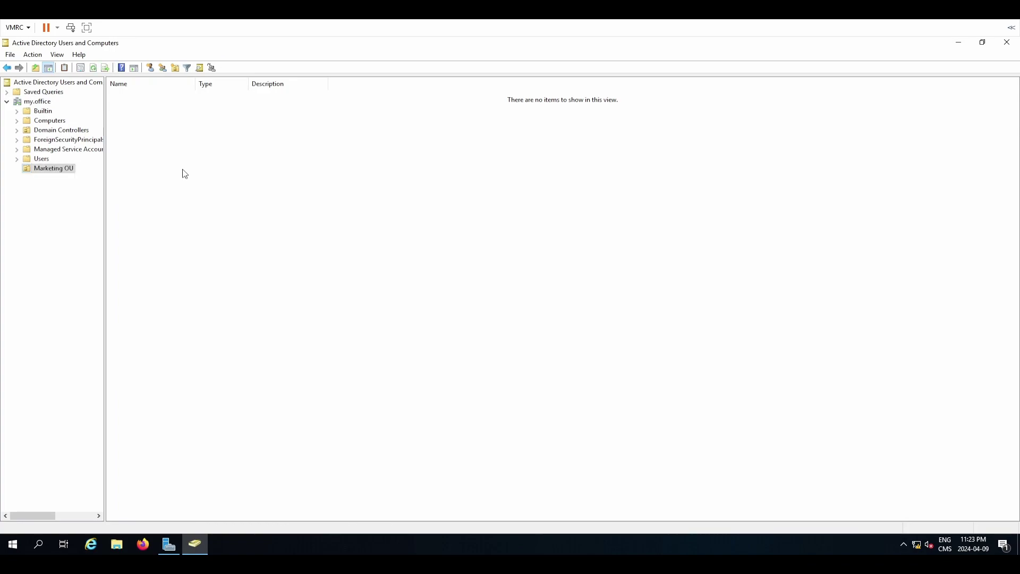
{"action": "right_click", "coordinate": [54, 170]}
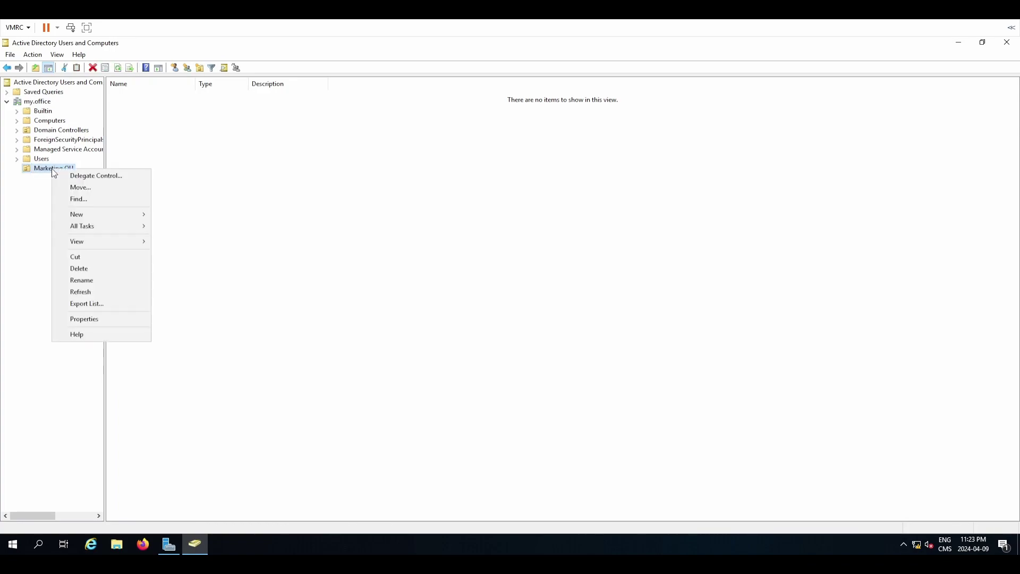
{"action": "mouse_move", "coordinate": [75, 218]}
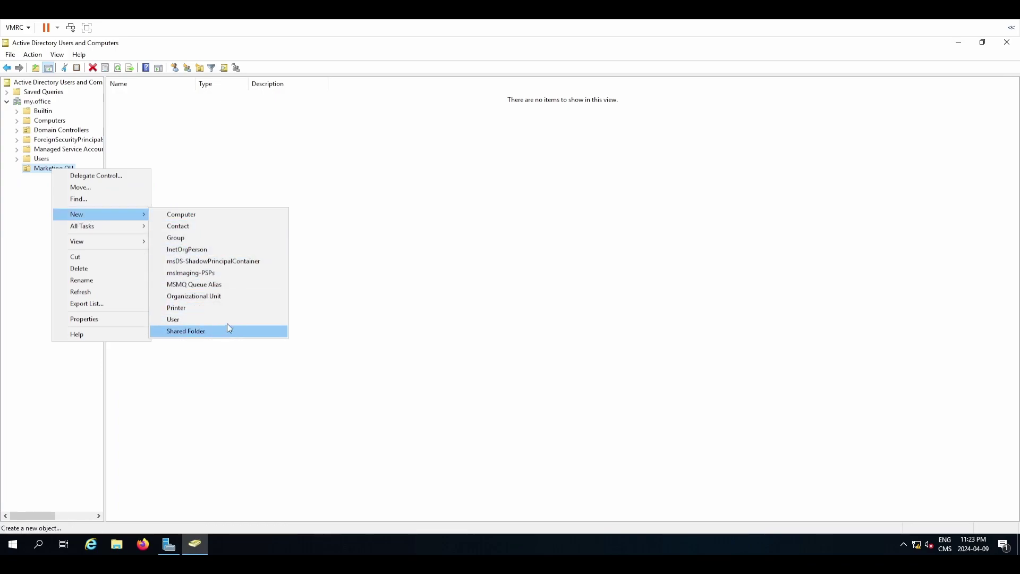
{"action": "left_click", "coordinate": [199, 238]}
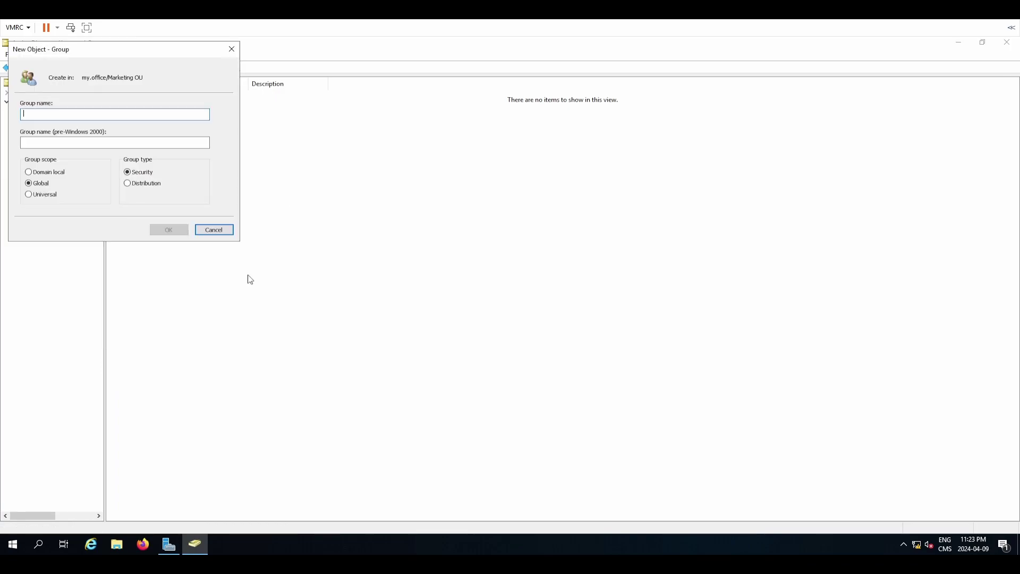
{"action": "left_click_drag", "start_coordinate": [80, 54], "coordinate": [419, 239]}
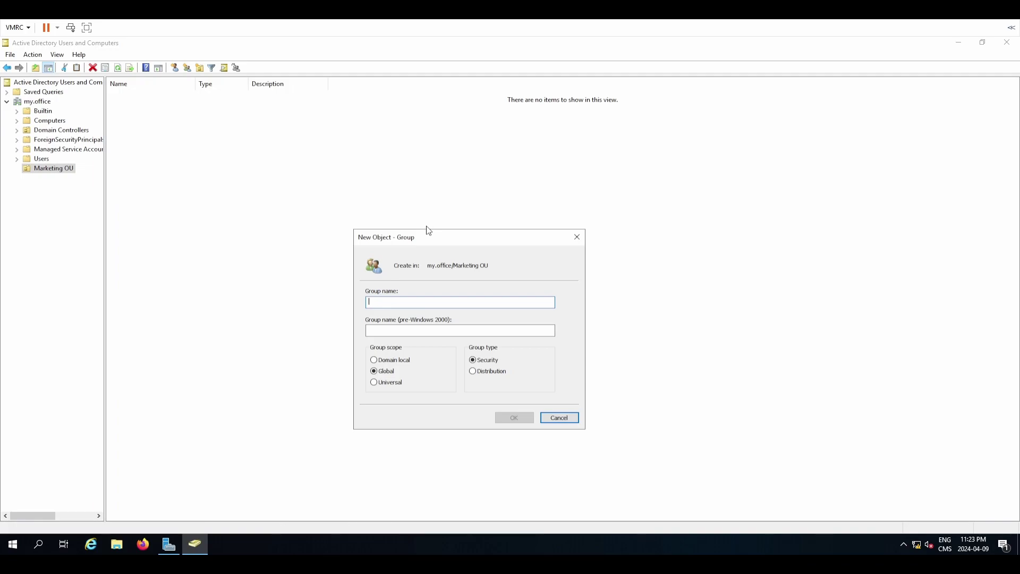
{"action": "type", "text": "Marketing-G"}
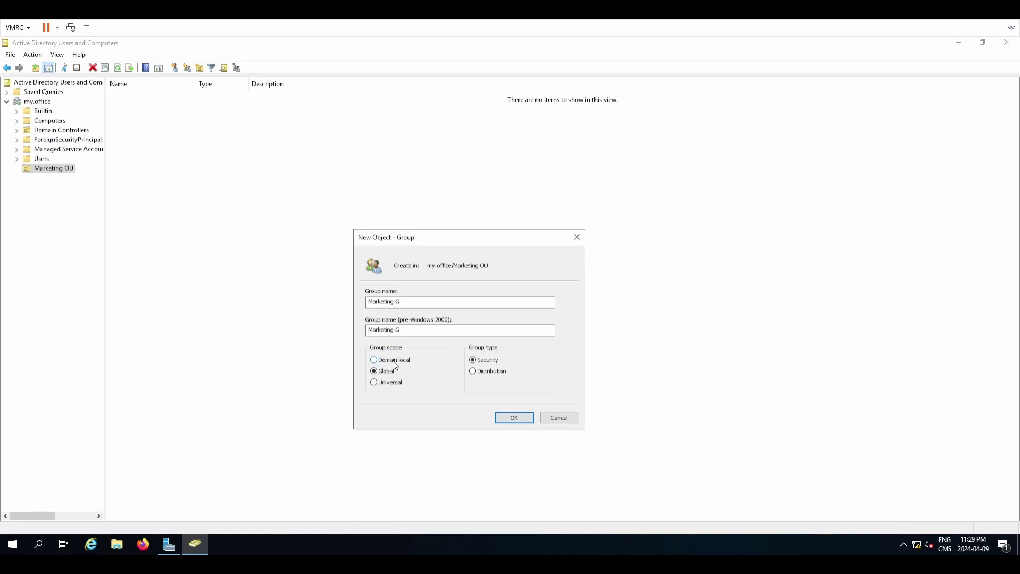
{"action": "left_click", "coordinate": [394, 361]}
Create Marketing-G and widen the Type column to show 'Security Group - Universal'.
{"action": "left_click", "coordinate": [504, 419]}
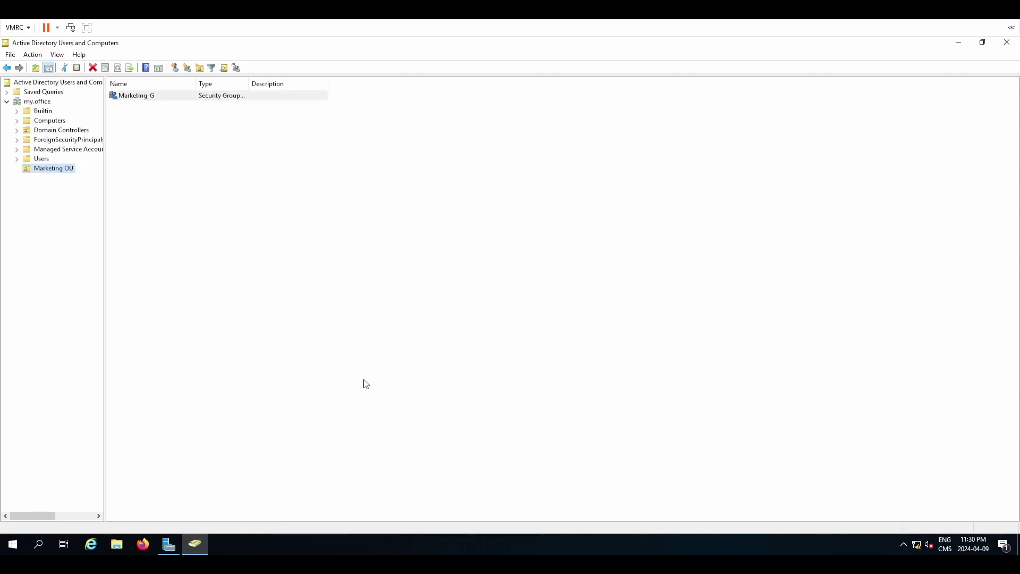
{"action": "double_click", "coordinate": [247, 84]}
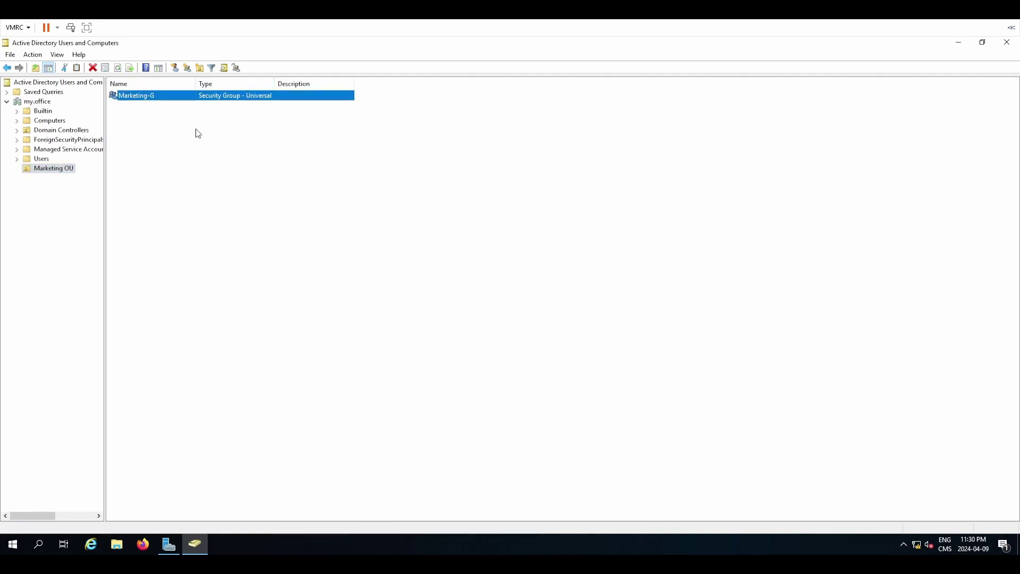
{"action": "left_click", "coordinate": [284, 435]}
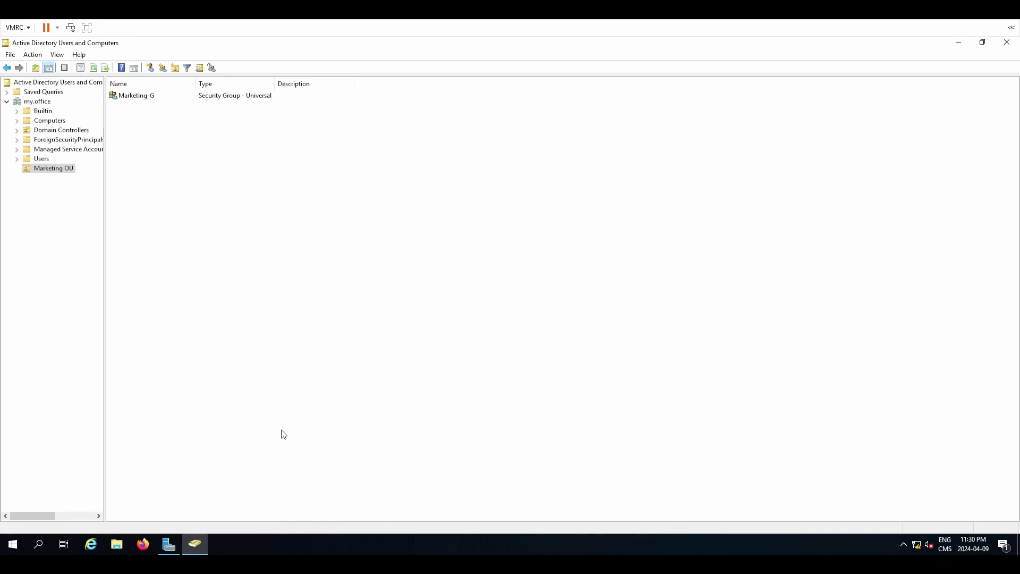
{"action": "right_click", "coordinate": [220, 286]}
{"action": "key", "text": "Escape"}
Start another new group form in Marketing OU, then cancel it.
{"action": "right_click", "coordinate": [198, 206]}
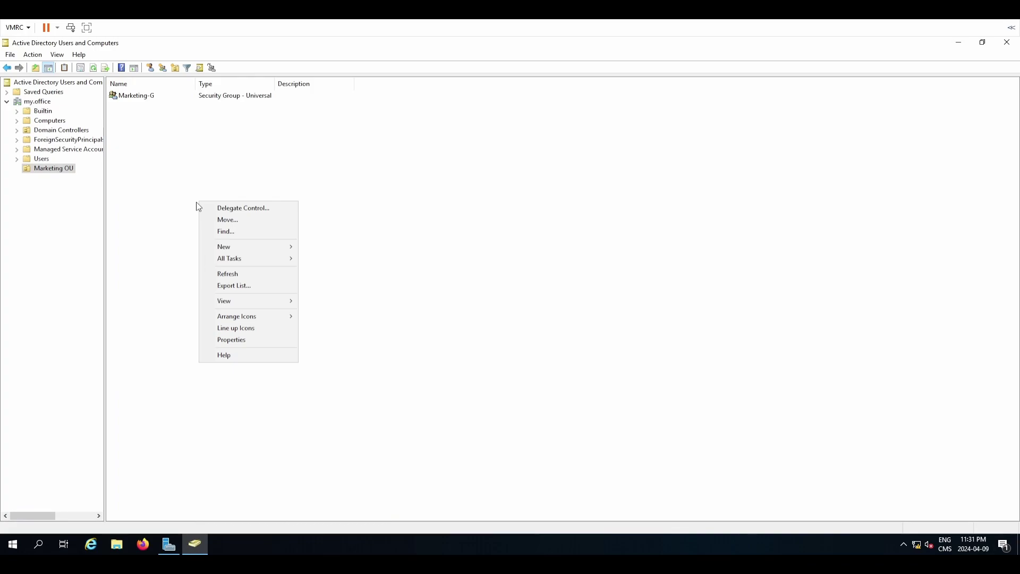
{"action": "mouse_move", "coordinate": [263, 249]}
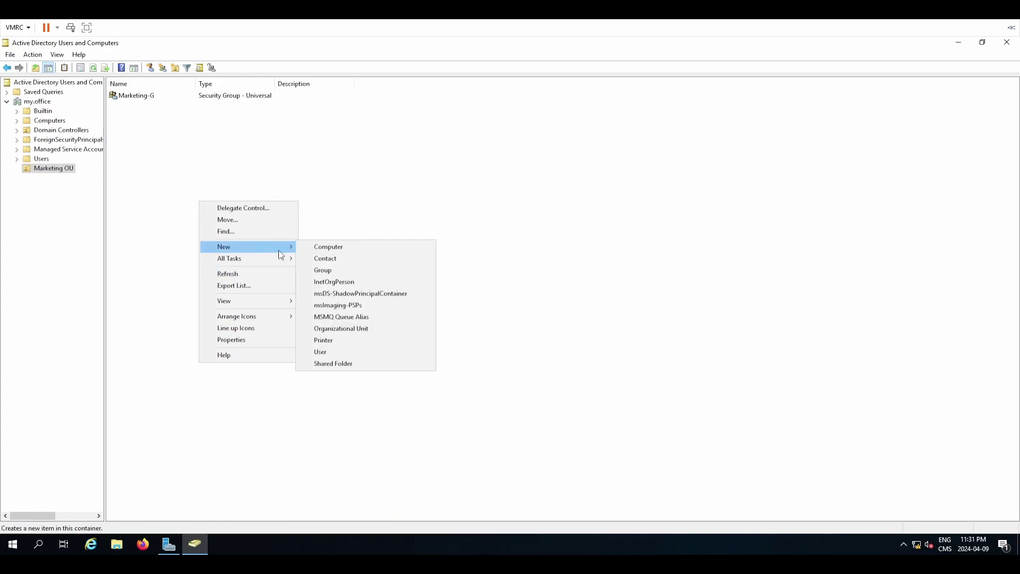
{"action": "left_click", "coordinate": [365, 270]}
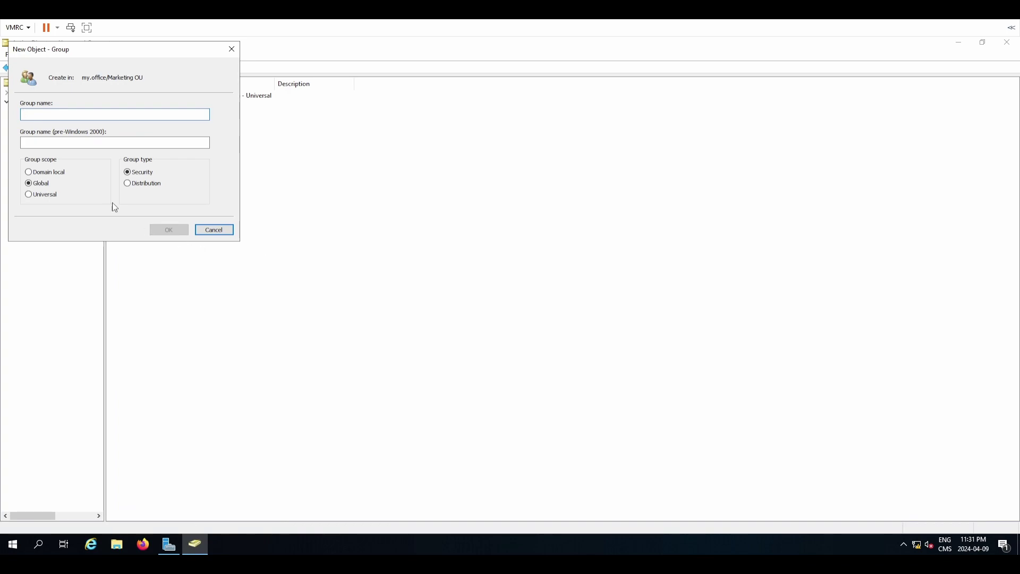
{"action": "left_click_drag", "start_coordinate": [95, 50], "coordinate": [495, 181]}
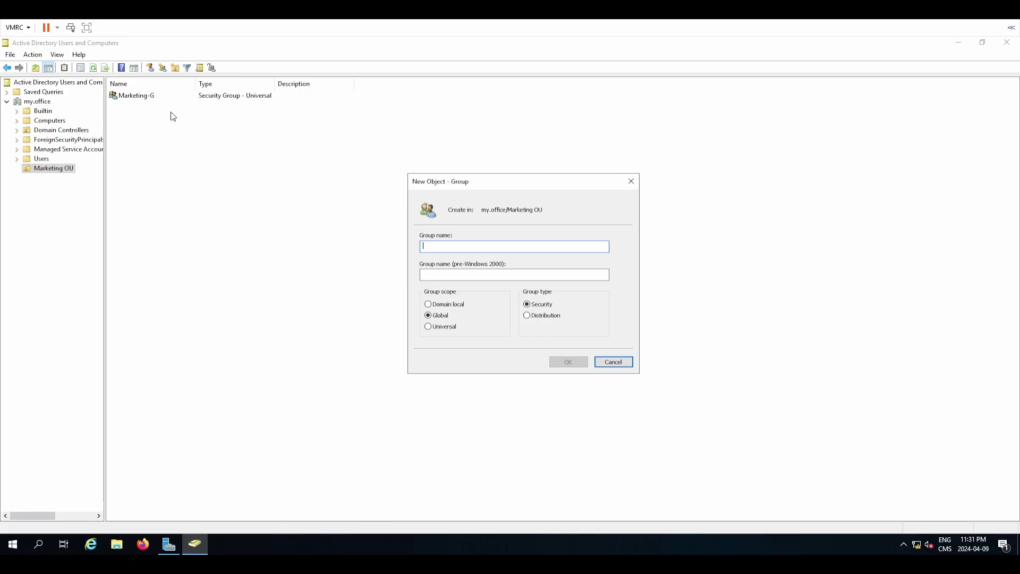
{"action": "left_click", "coordinate": [610, 363]}
Delete the Universal group Marketing-G, confirming with Yes.
{"action": "left_click", "coordinate": [122, 96]}
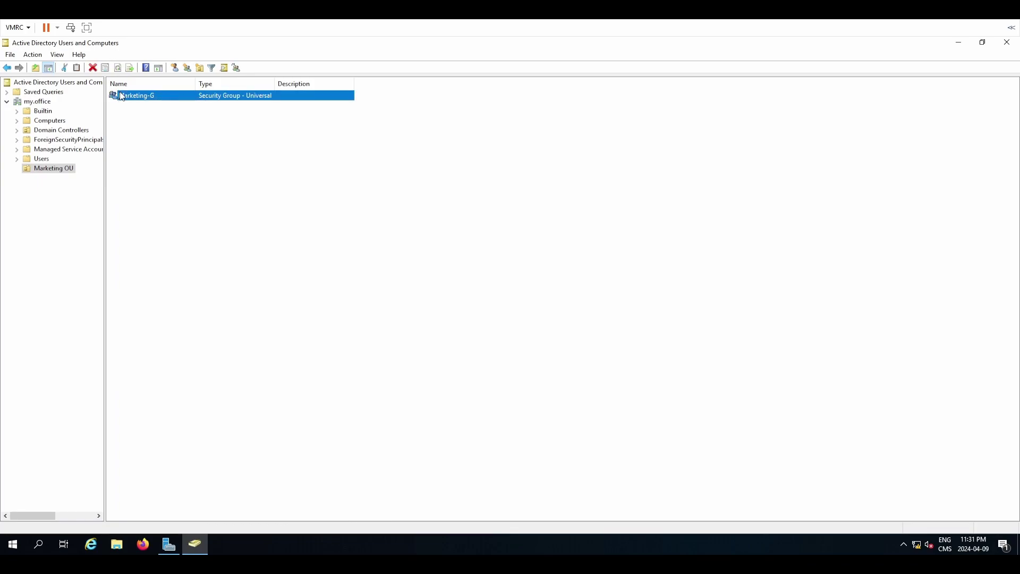
{"action": "key", "text": "Delete"}
{"action": "key", "text": "Left"}
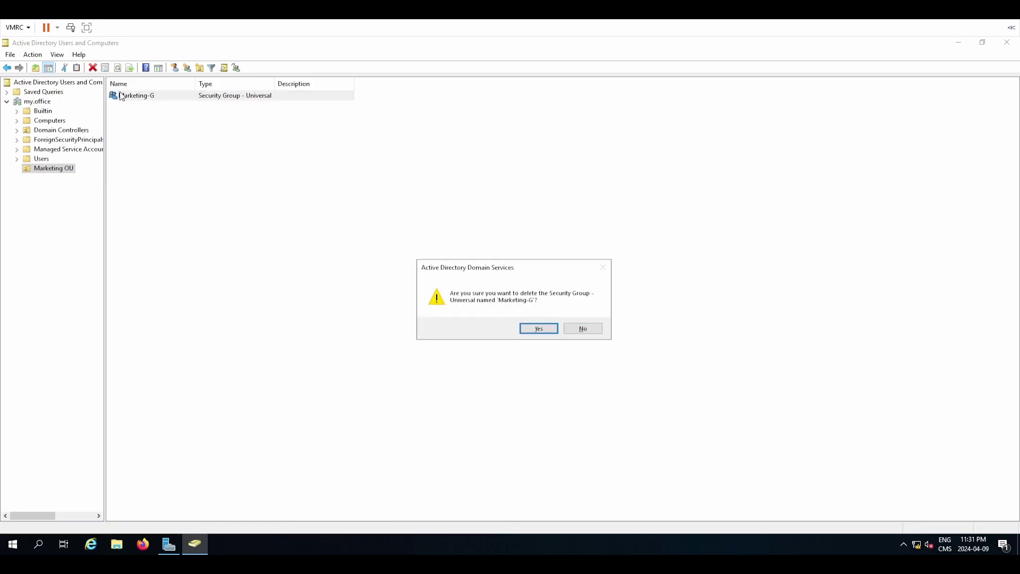
{"action": "key", "text": "Return"}
Open a new group form in Marketing OU and start entering the name Marketing-U.
{"action": "right_click", "coordinate": [152, 137]}
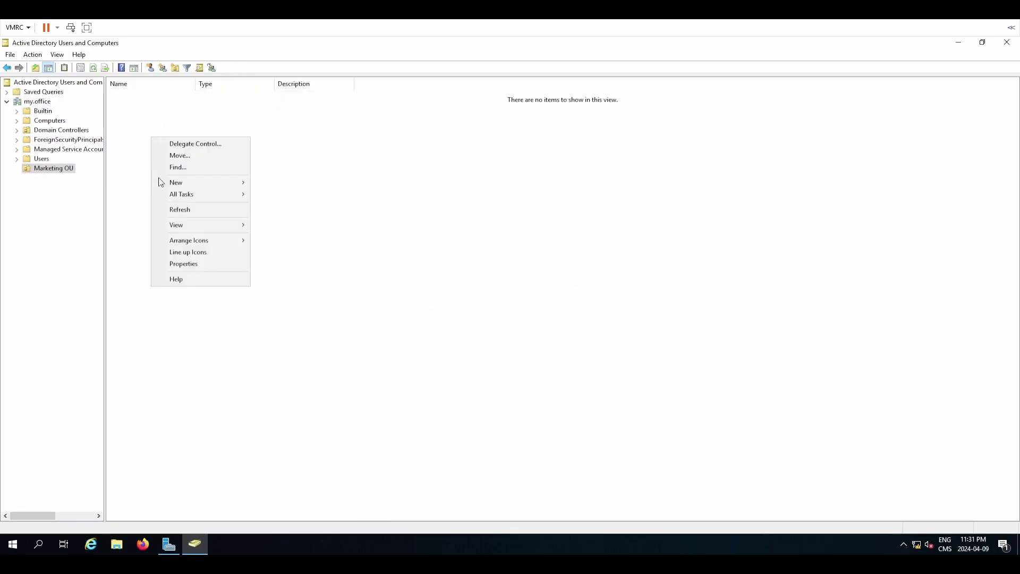
{"action": "mouse_move", "coordinate": [159, 182]}
{"action": "left_click", "coordinate": [337, 206]}
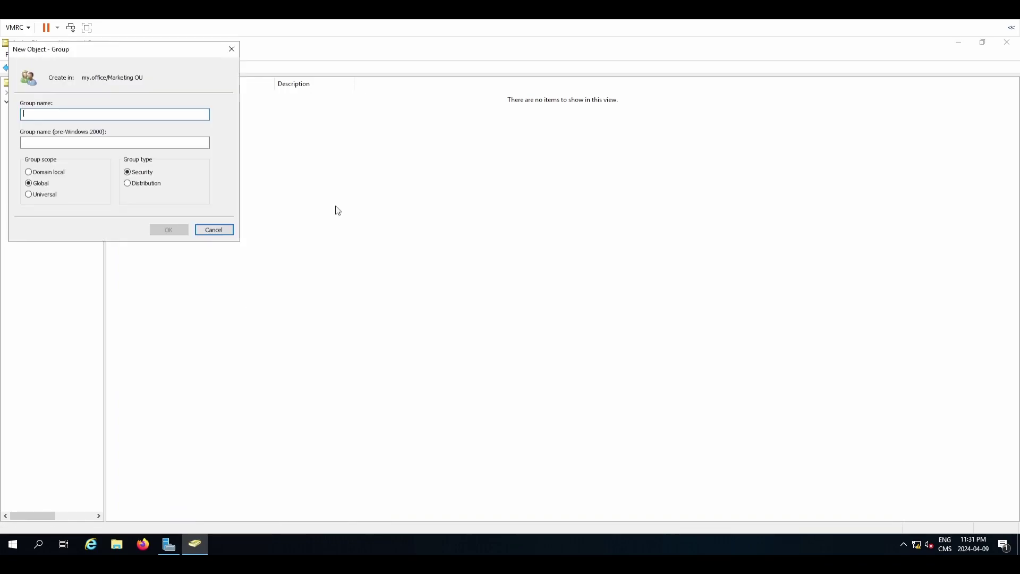
{"action": "left_click_drag", "start_coordinate": [70, 50], "coordinate": [72, 56]}
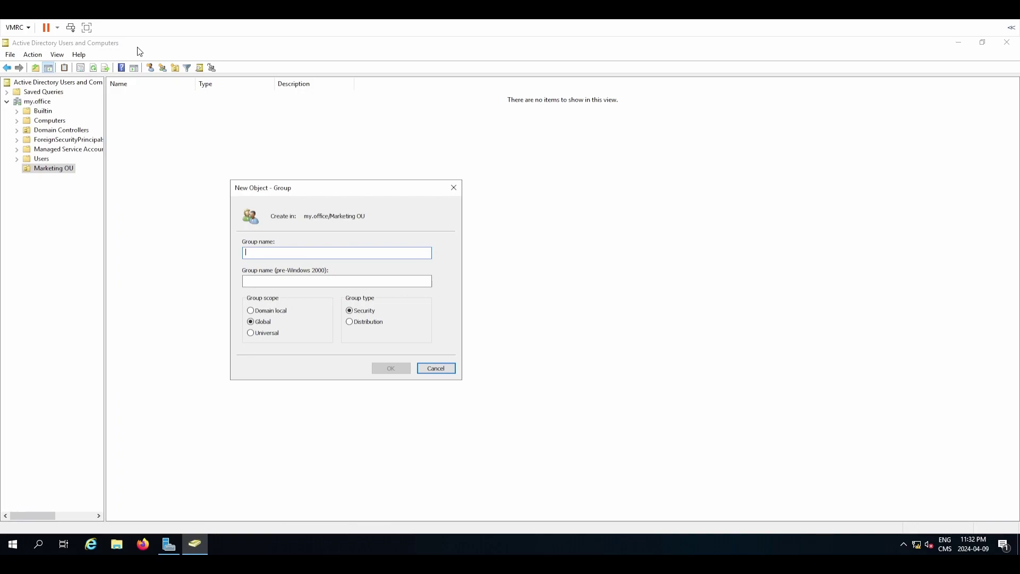
{"action": "type", "text": "Mar"}
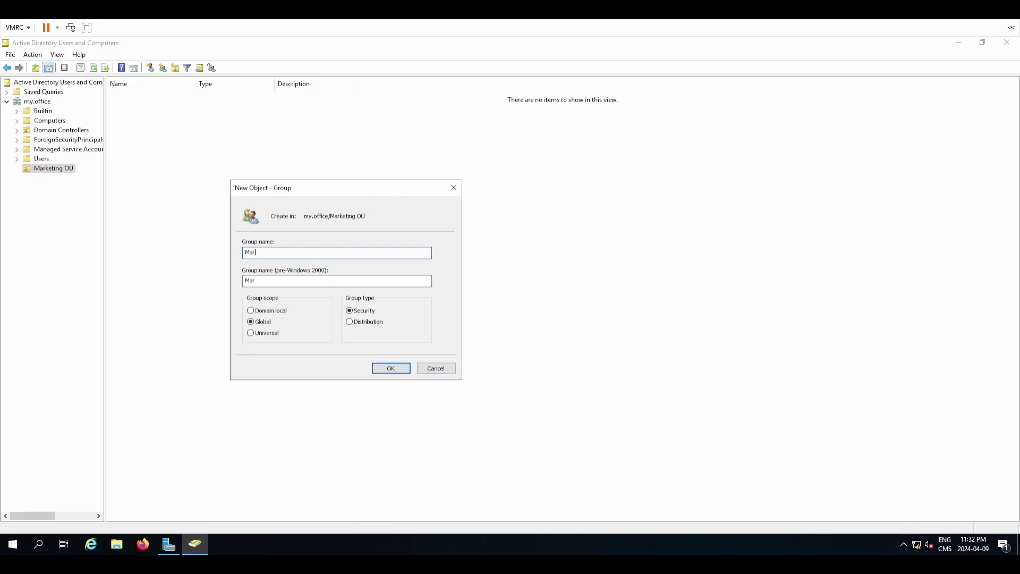
{"action": "type", "text": "getketing"}
Finish Marketing-U, then create the Global security group Marketing-G in Marketing OU.
{"action": "left_click", "coordinate": [390, 368]}
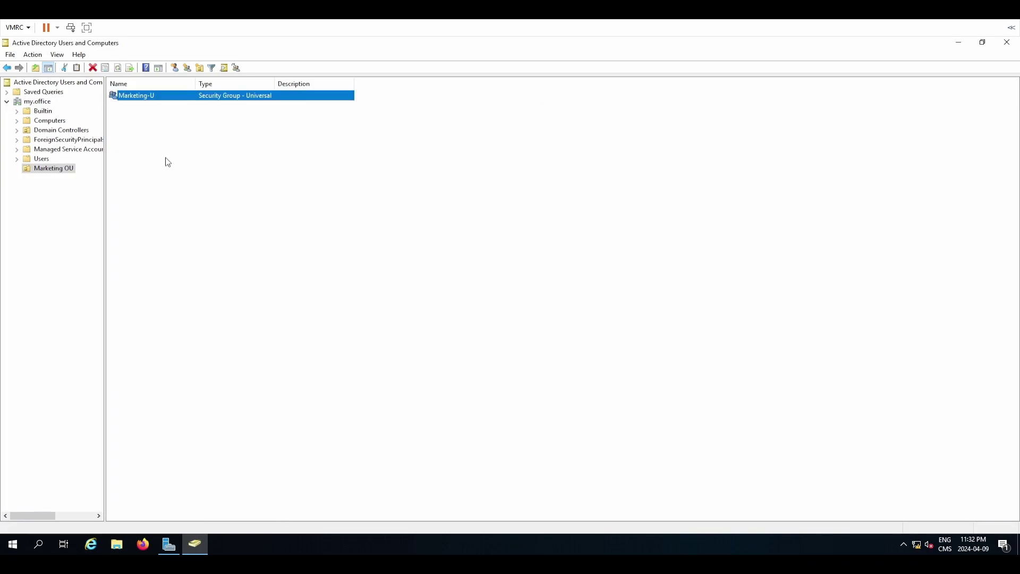
{"action": "right_click", "coordinate": [165, 158]}
{"action": "mouse_move", "coordinate": [214, 207]}
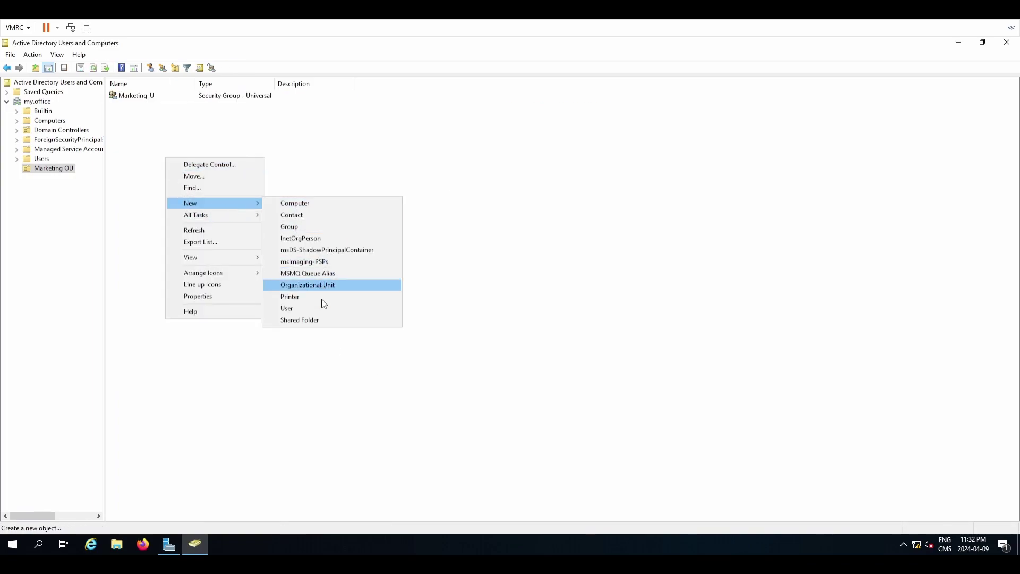
{"action": "left_click", "coordinate": [304, 228]}
{"action": "type", "text": "Marketing-G"}
{"action": "left_click", "coordinate": [169, 229]}
Create the security group Marketing-DL with Domain local scope in Marketing OU.
{"action": "right_click", "coordinate": [182, 193]}
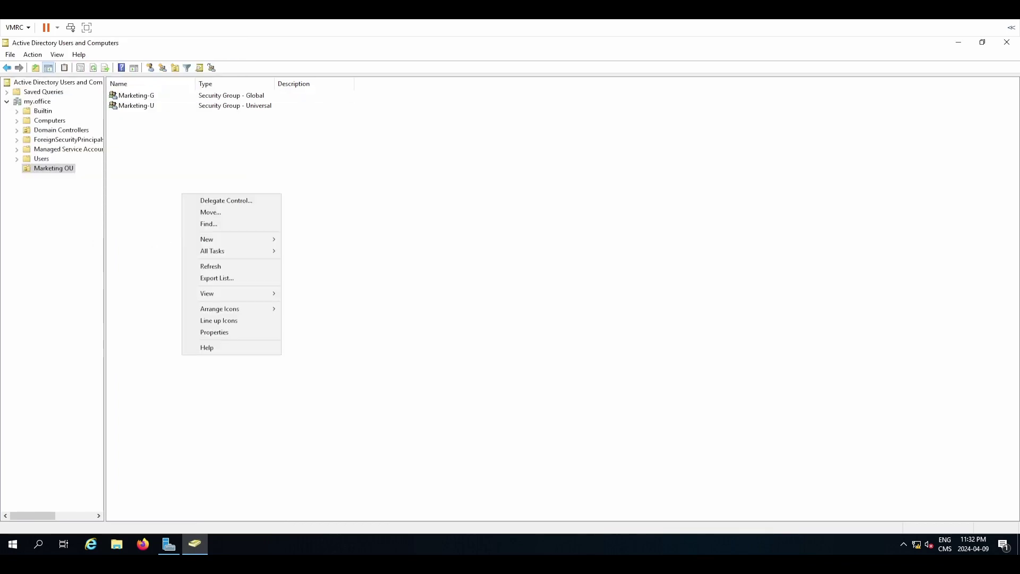
{"action": "mouse_move", "coordinate": [243, 240]}
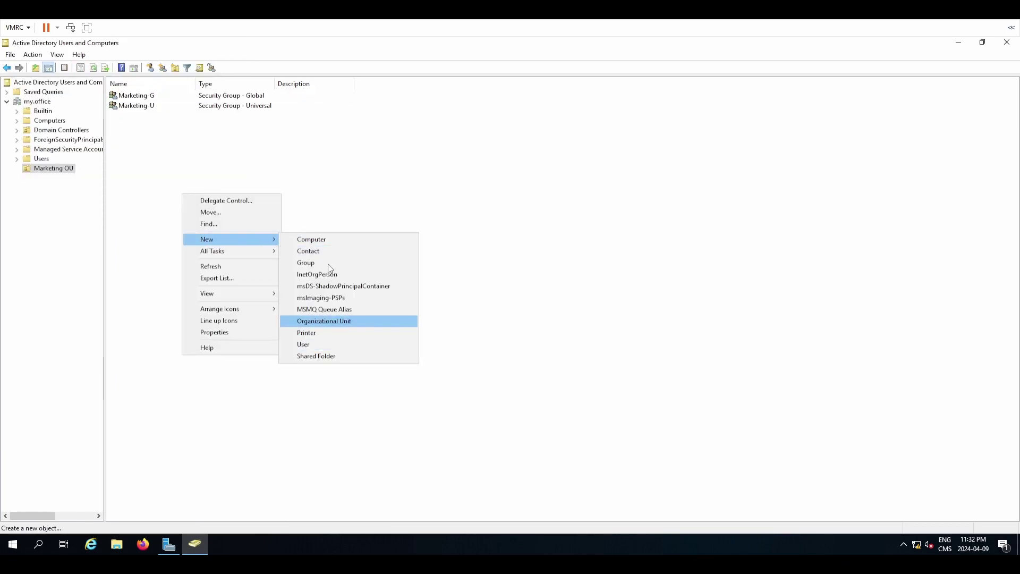
{"action": "left_click", "coordinate": [329, 260]}
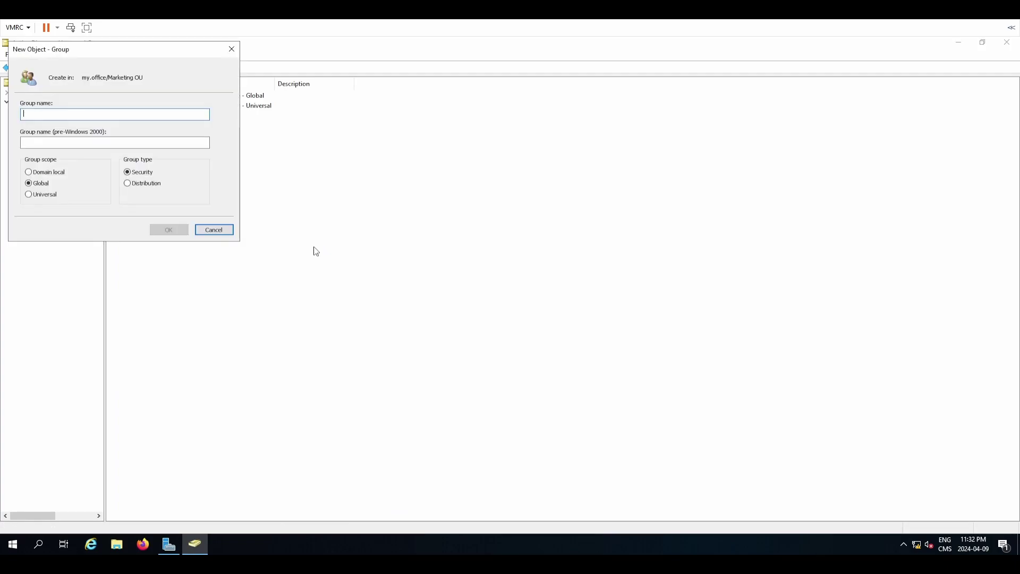
{"action": "left_click_drag", "start_coordinate": [56, 55], "coordinate": [269, 198]}
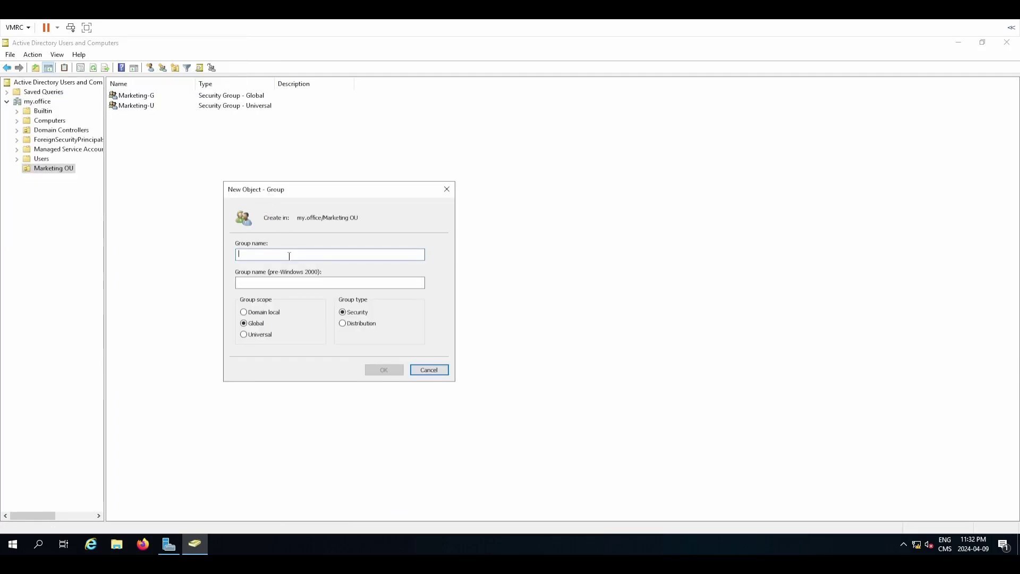
{"action": "type", "text": "Ma"}
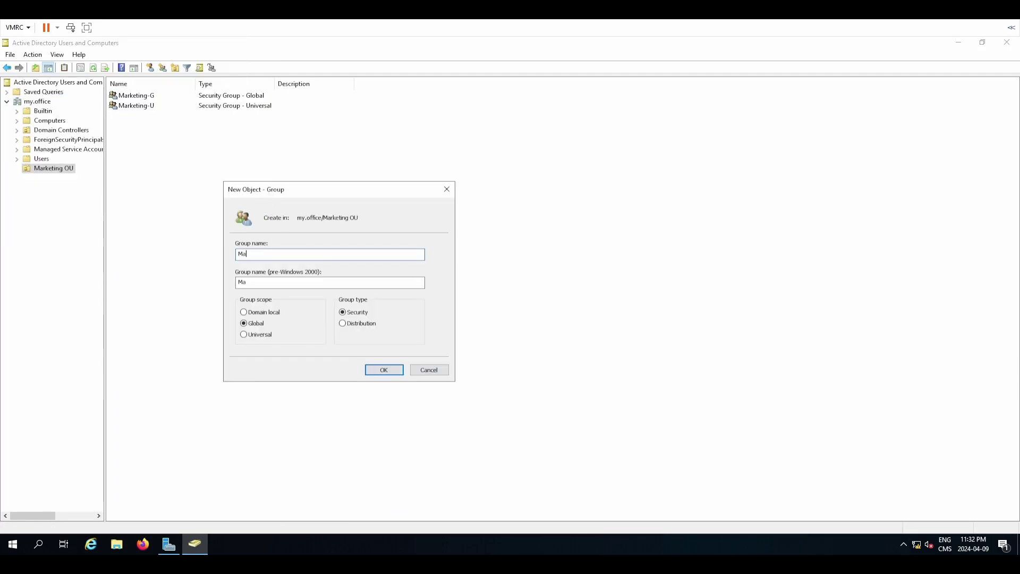
{"action": "type", "text": "rketing-DL"}
{"action": "left_click", "coordinate": [244, 312]}
{"action": "left_click", "coordinate": [384, 365]}
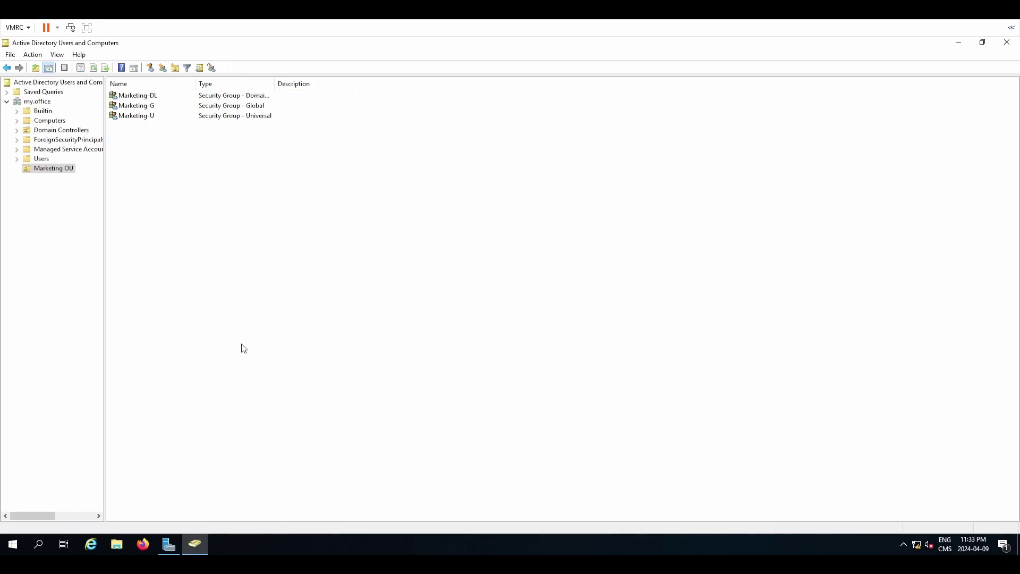
Autofit the Type column to show full group types, then open Marketing-DL's properties.
{"action": "double_click", "coordinate": [274, 84]}
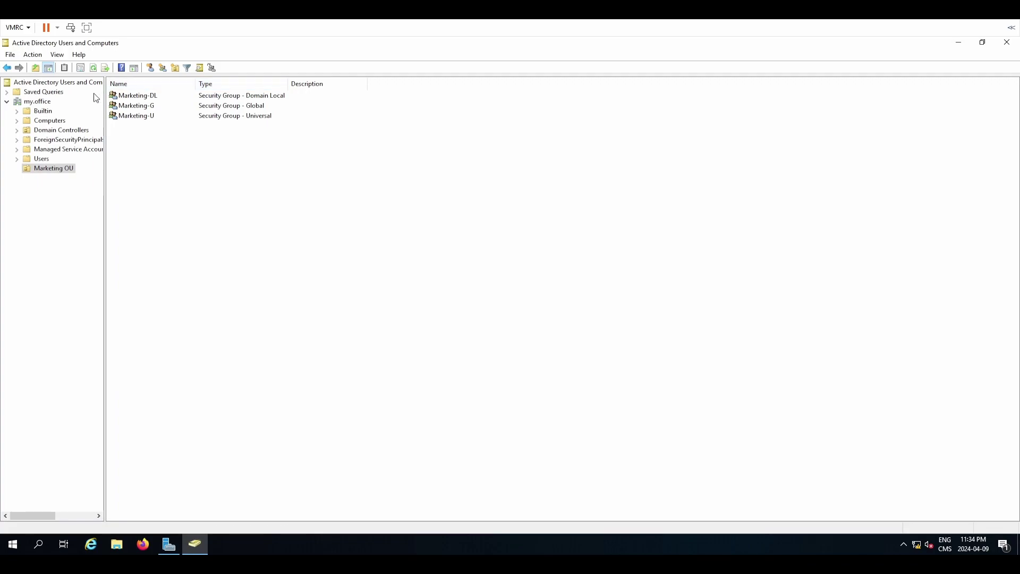
{"action": "double_click", "coordinate": [155, 96]}
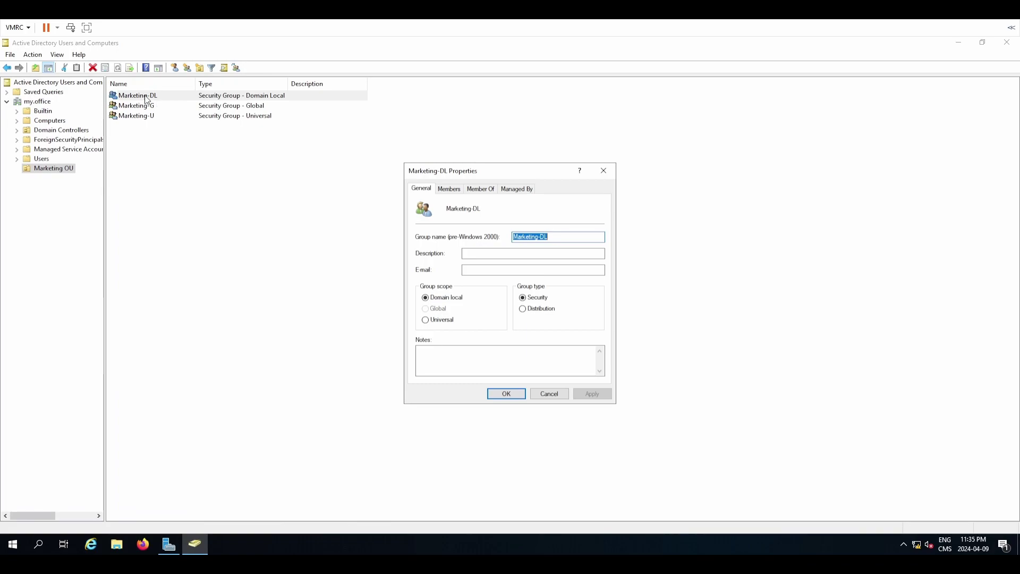
Close Marketing-DL's properties and select the Marketing-U and Marketing-G rows in turn.
{"action": "key", "text": "Escape"}
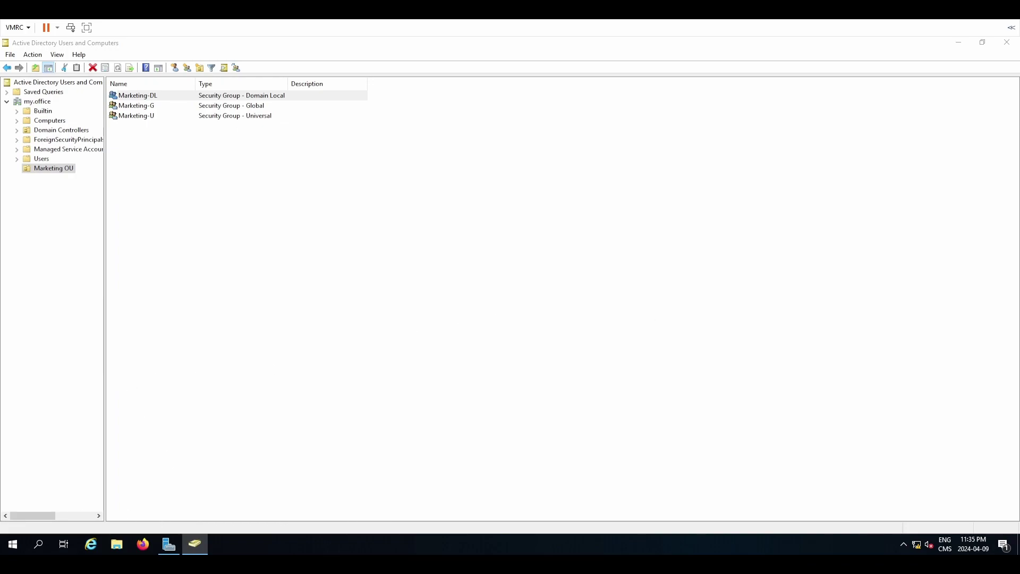
{"action": "left_click", "coordinate": [385, 389]}
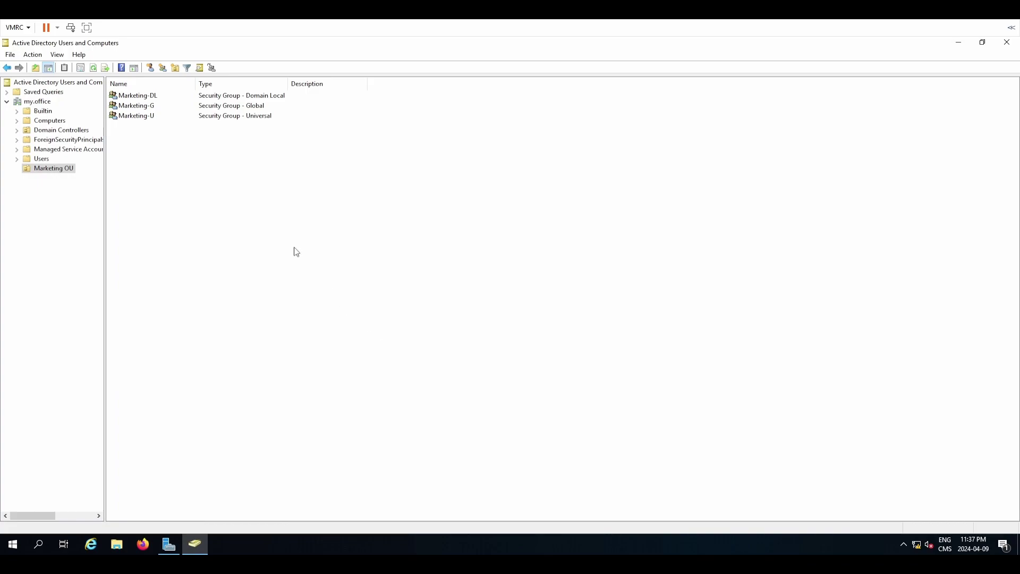
{"action": "left_click", "coordinate": [143, 116]}
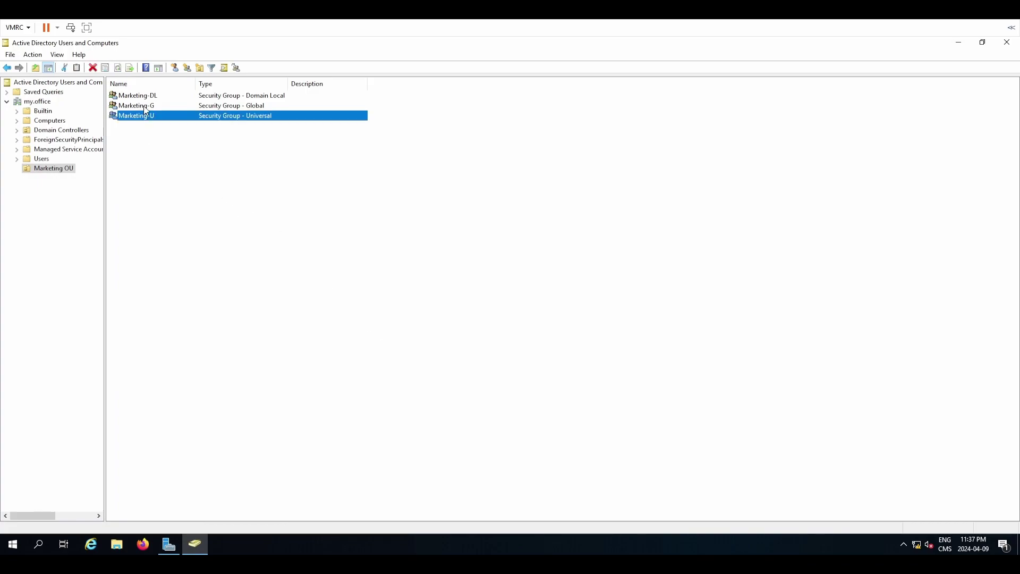
{"action": "left_click", "coordinate": [147, 108]}
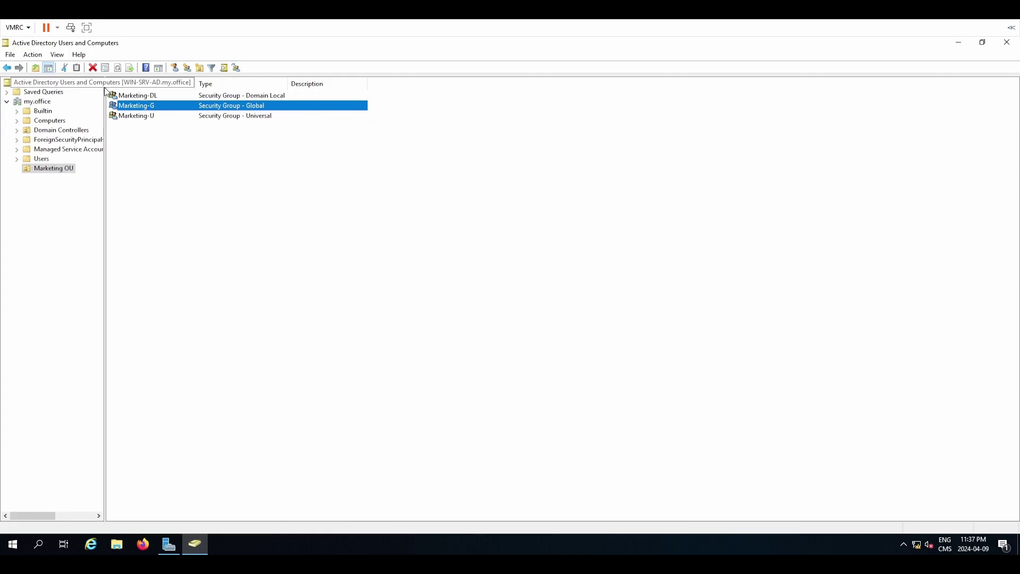
{"action": "left_click", "coordinate": [123, 121]}
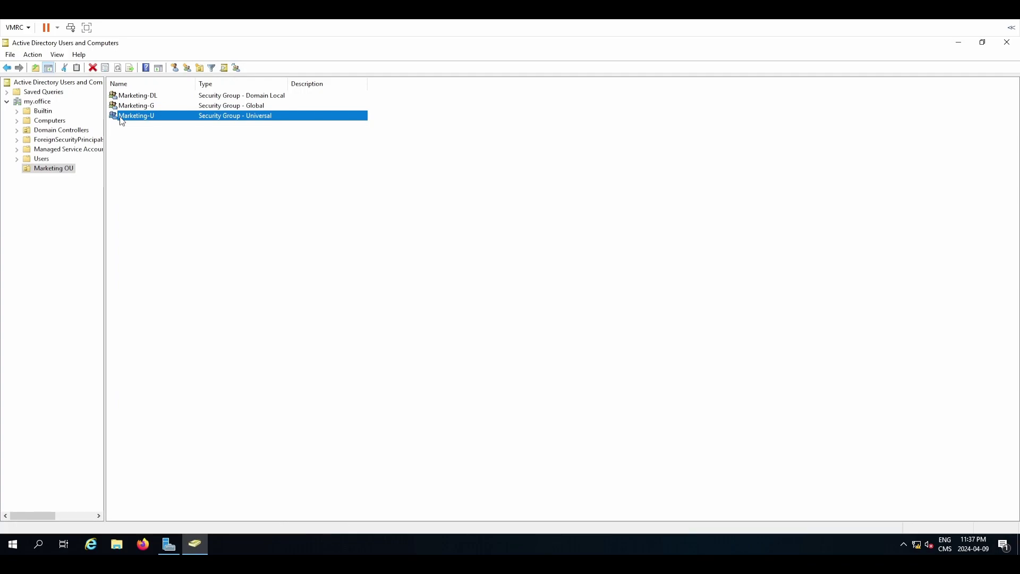
Open Marketing-U's properties, browse the General, Member Of and Managed By tabs, and end on Members.
{"action": "double_click", "coordinate": [137, 117]}
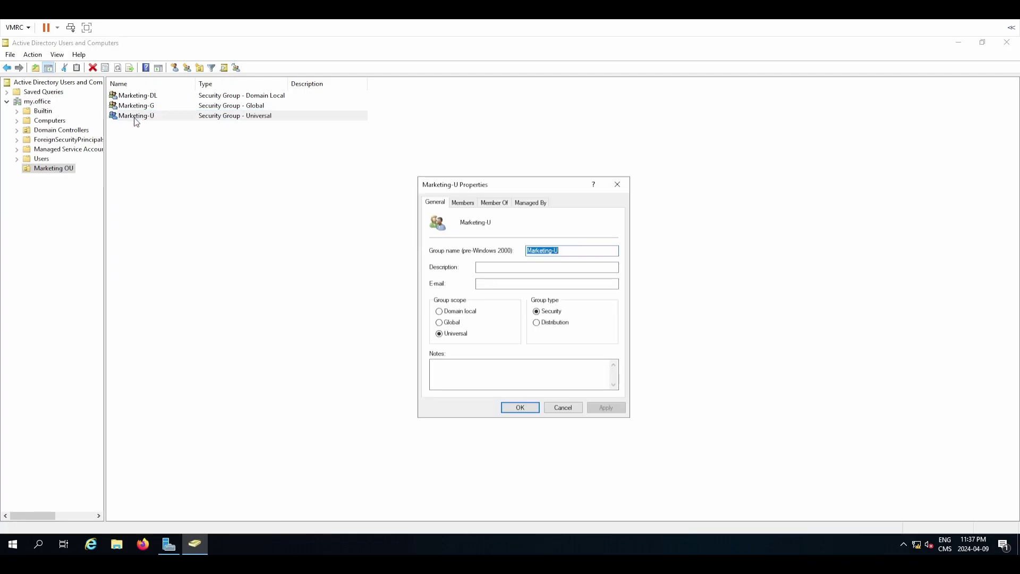
{"action": "left_click", "coordinate": [469, 203]}
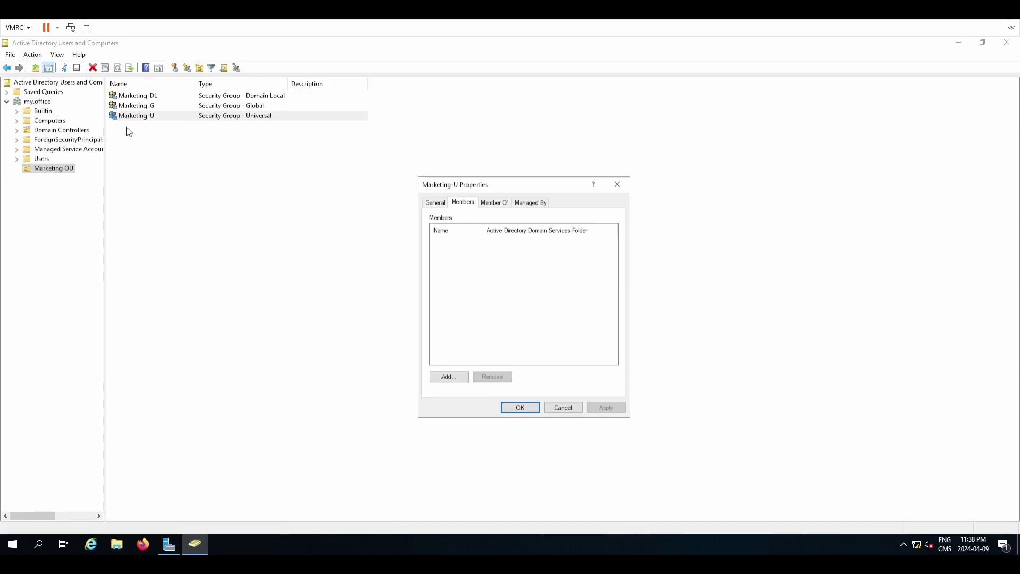
{"action": "left_click", "coordinate": [436, 205]}
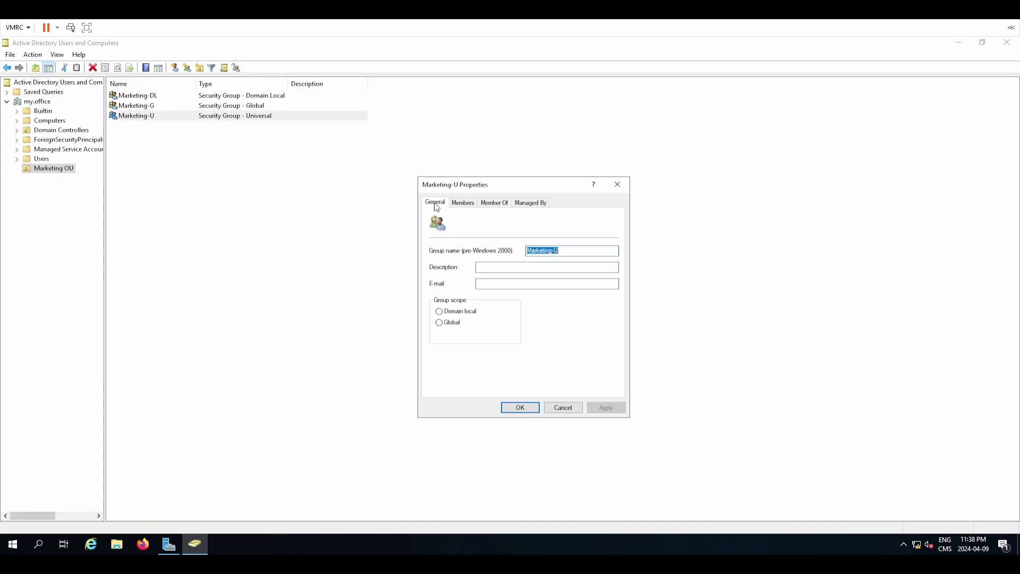
{"action": "left_click", "coordinate": [463, 203]}
{"action": "left_click", "coordinate": [495, 204]}
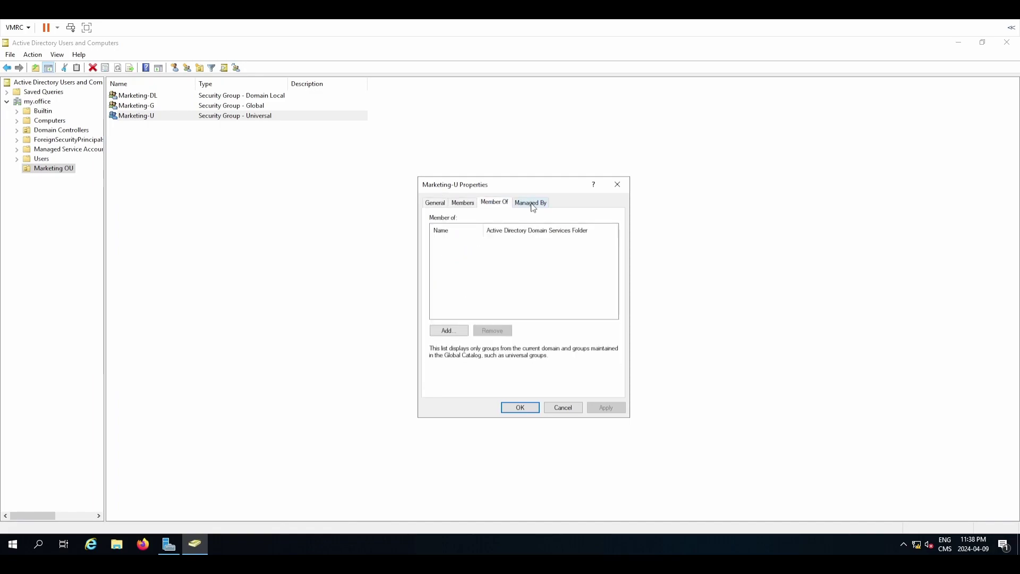
{"action": "left_click", "coordinate": [531, 204]}
{"action": "left_click", "coordinate": [438, 206]}
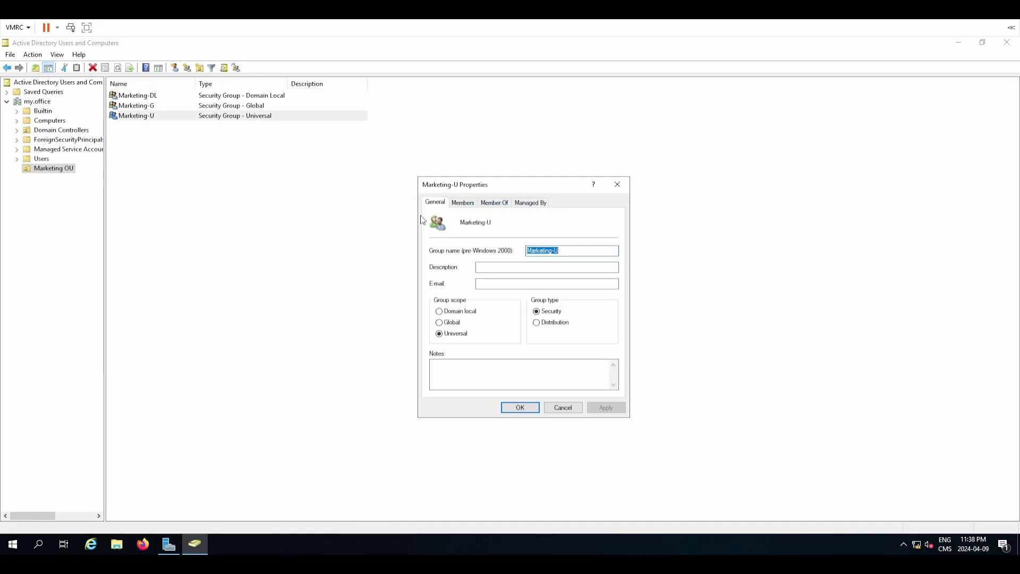
{"action": "left_click", "coordinate": [463, 204]}
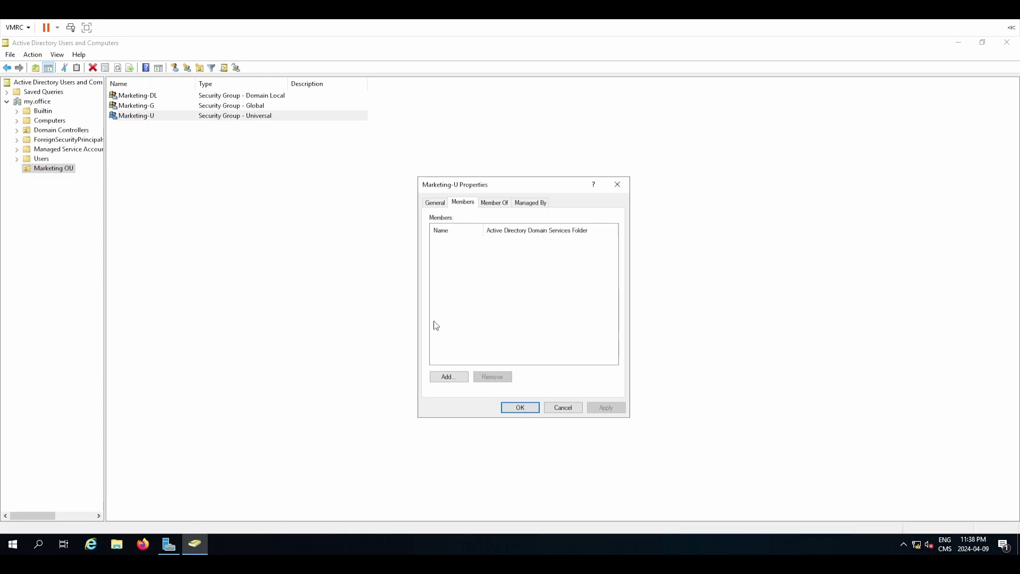
Enter Marketing-G as a member of Marketing-U, then close its properties with OK.
{"action": "left_click", "coordinate": [451, 376]}
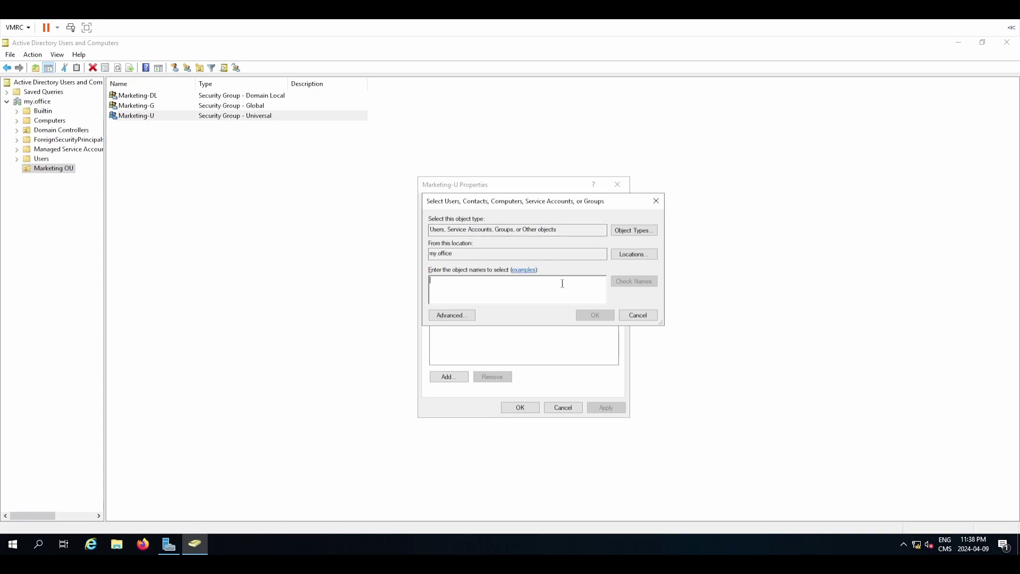
{"action": "type", "text": "Marketing-G"}
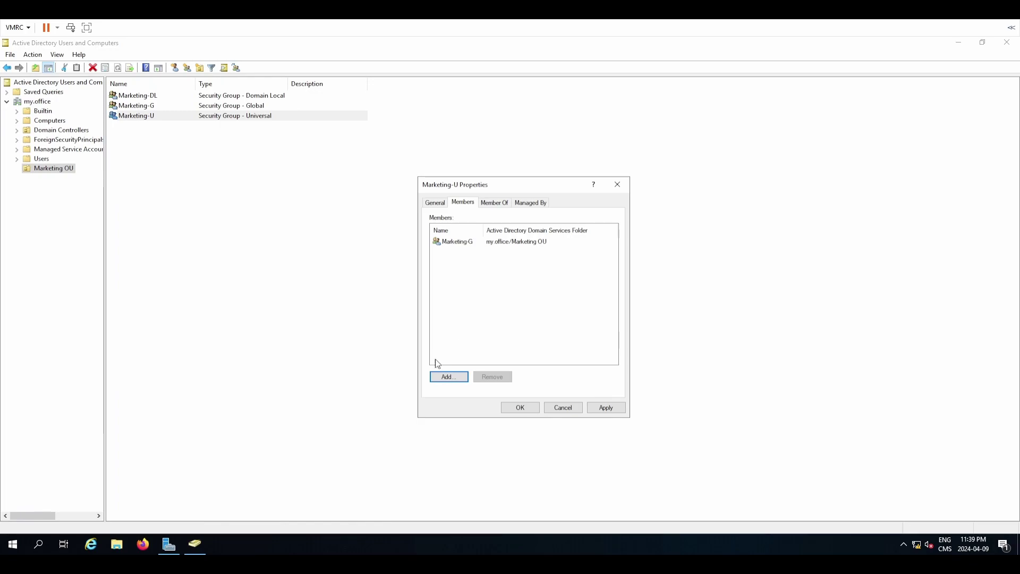
{"action": "left_click", "coordinate": [562, 410]}
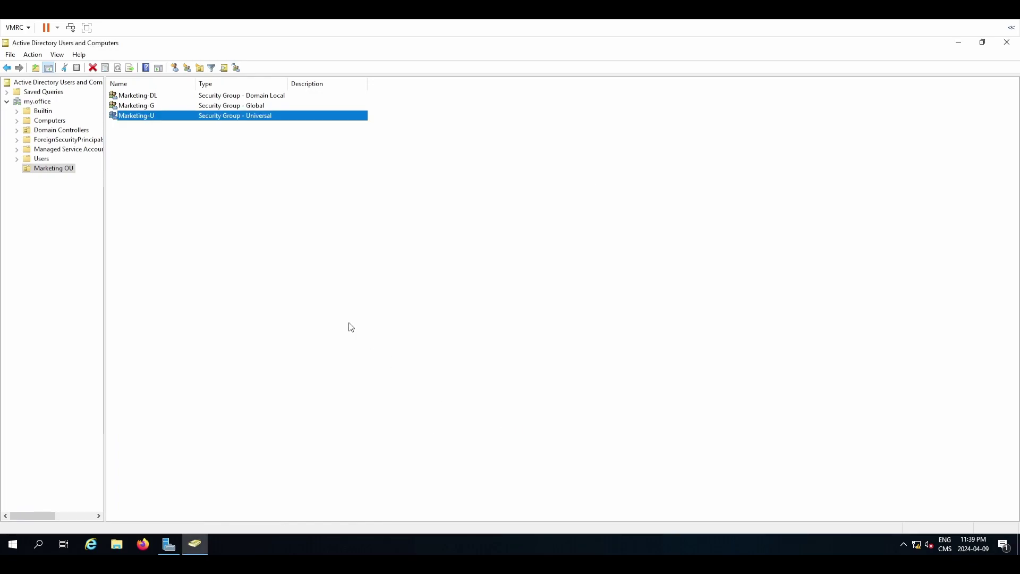
On Marketing-G's Member Of tab, add 'Marketing' resolved to Marketing-U, then apply and close.
{"action": "double_click", "coordinate": [159, 106]}
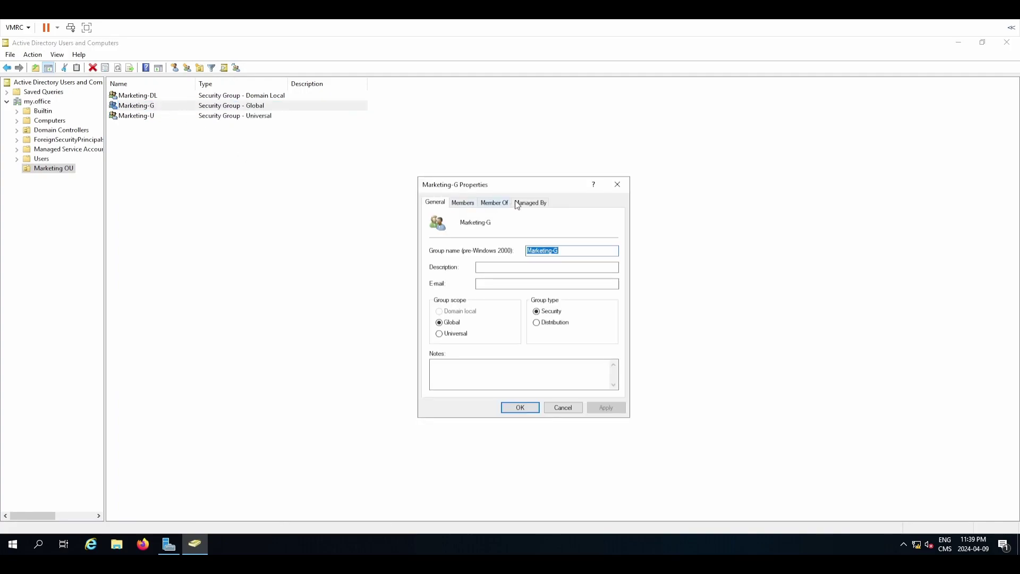
{"action": "left_click", "coordinate": [494, 204]}
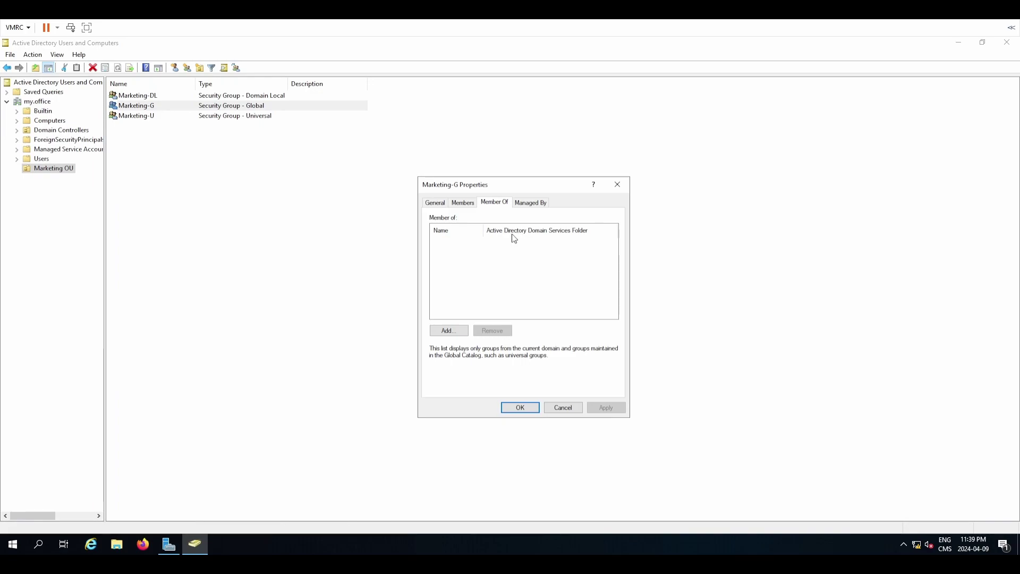
{"action": "left_click", "coordinate": [460, 333]}
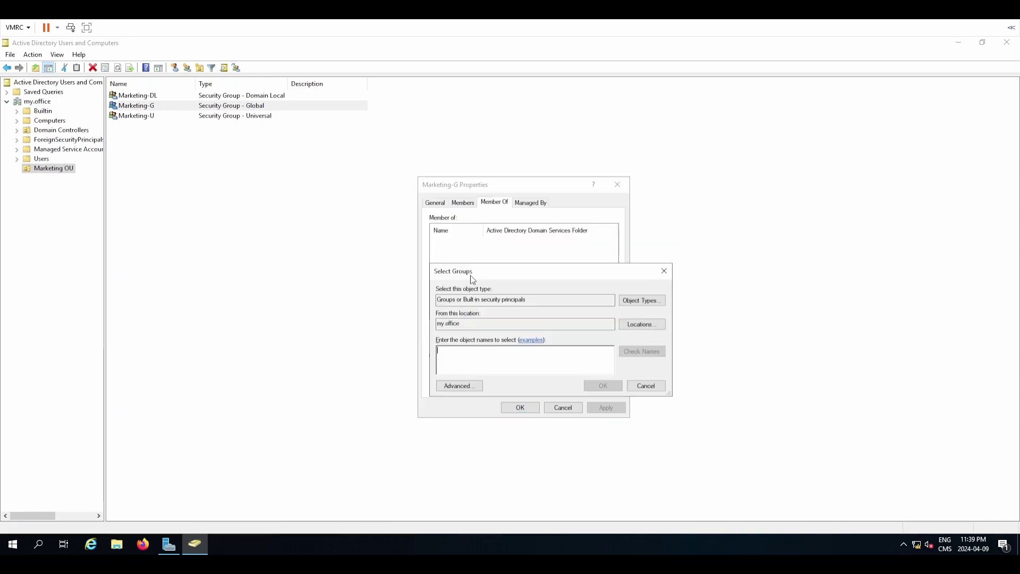
{"action": "type", "text": "Marketing-U"}
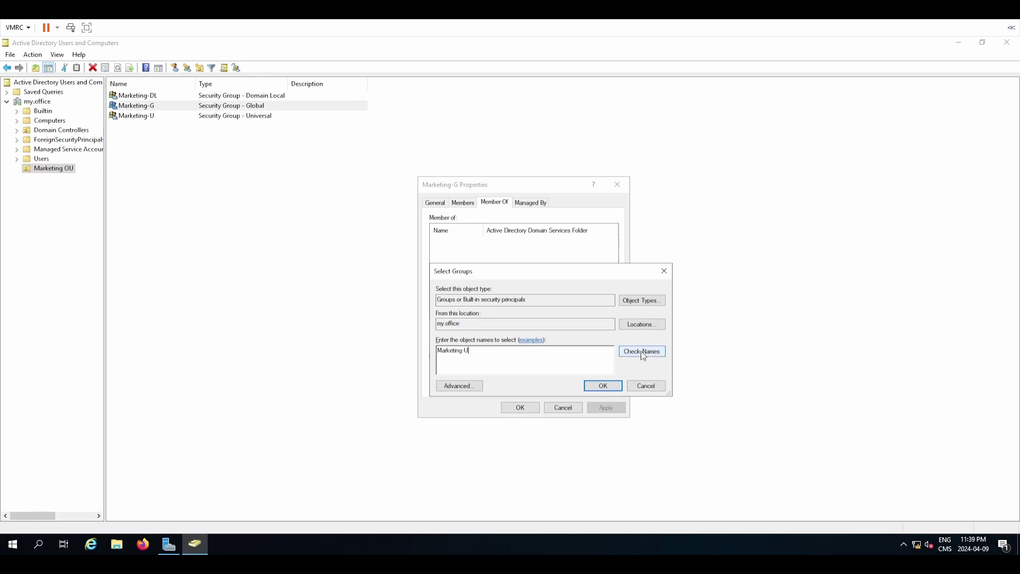
{"action": "left_click", "coordinate": [640, 351]}
{"action": "left_click", "coordinate": [590, 387]}
{"action": "left_click", "coordinate": [597, 408]}
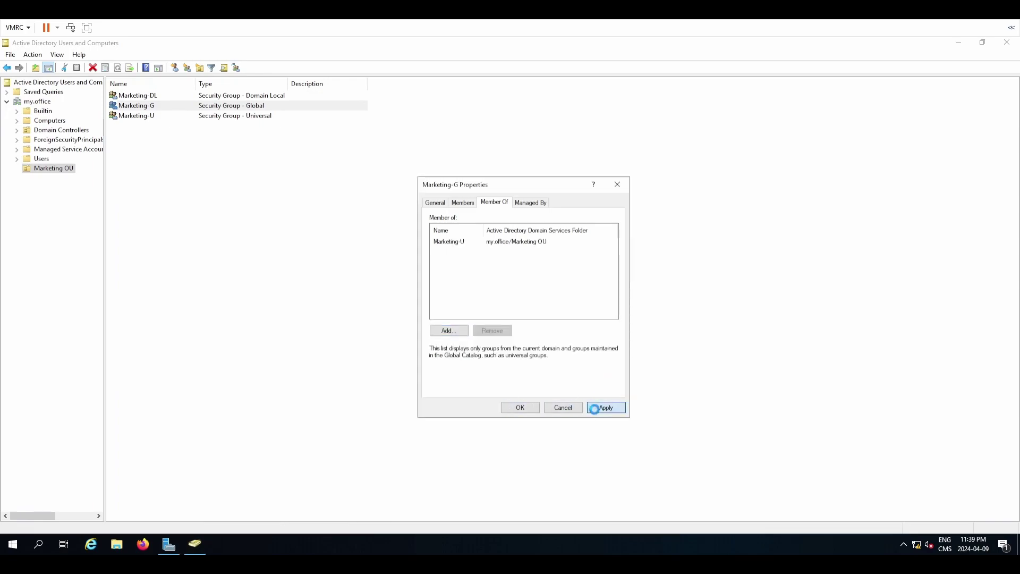
{"action": "left_click", "coordinate": [520, 407]}
{"action": "left_click", "coordinate": [314, 255]}
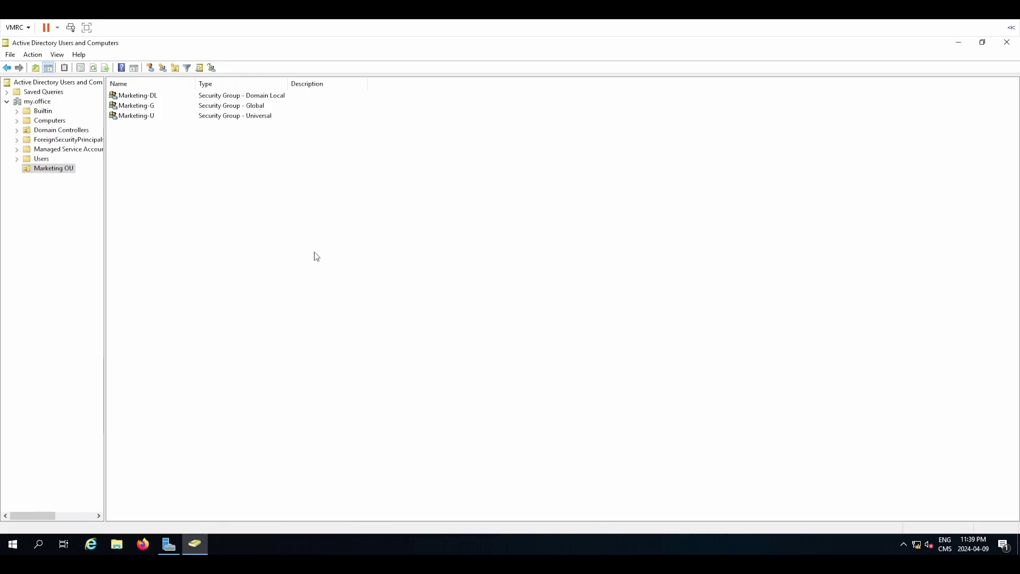
Reopen Marketing-U's properties on the Members tab to see Marketing-G listed.
{"action": "double_click", "coordinate": [146, 120]}
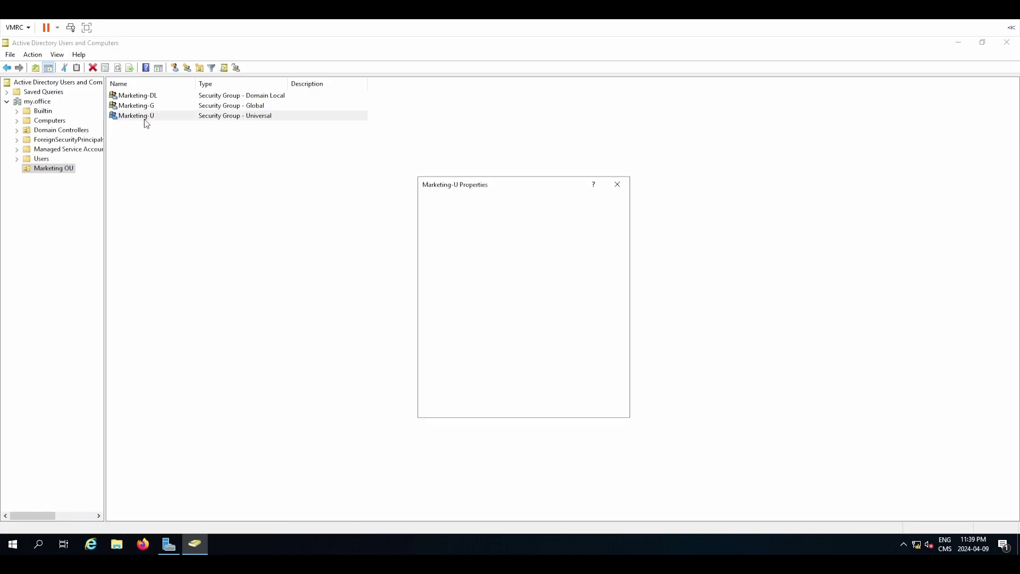
{"action": "left_click", "coordinate": [479, 206]}
{"action": "left_click", "coordinate": [474, 205]}
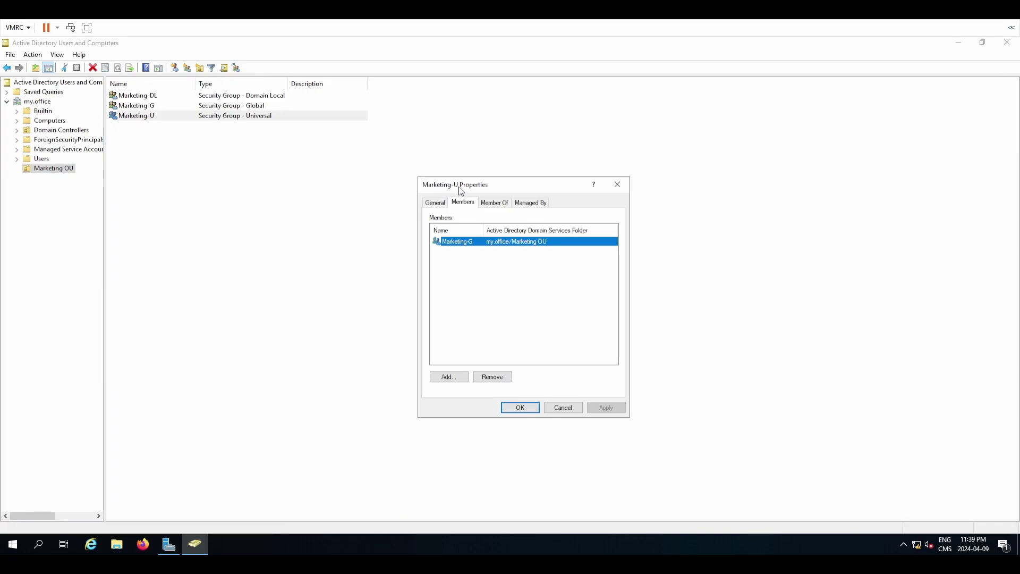
Cancel Marketing-U's properties unchanged and clear the group list selection.
{"action": "left_click", "coordinate": [557, 403]}
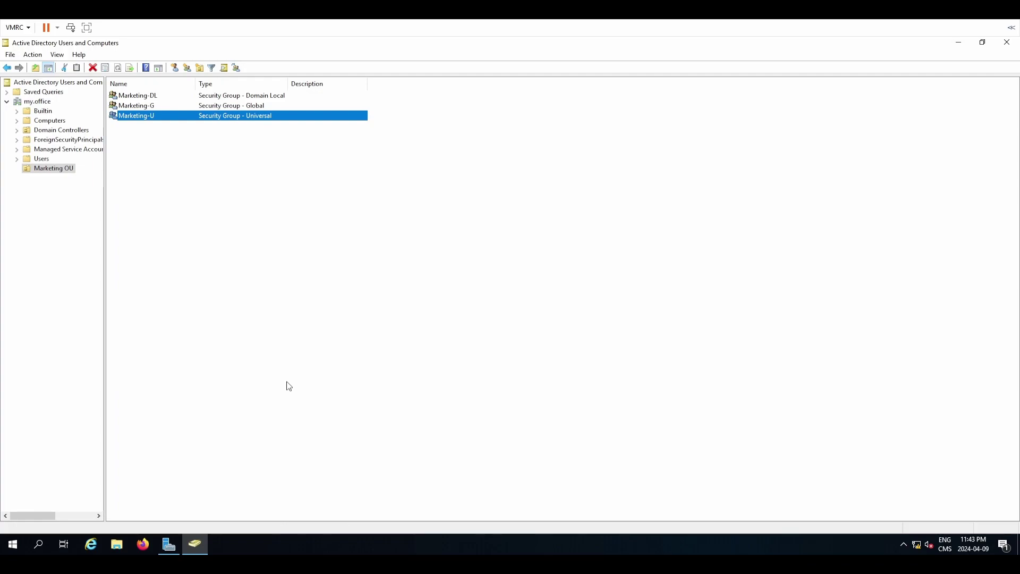
{"action": "left_click", "coordinate": [284, 380]}
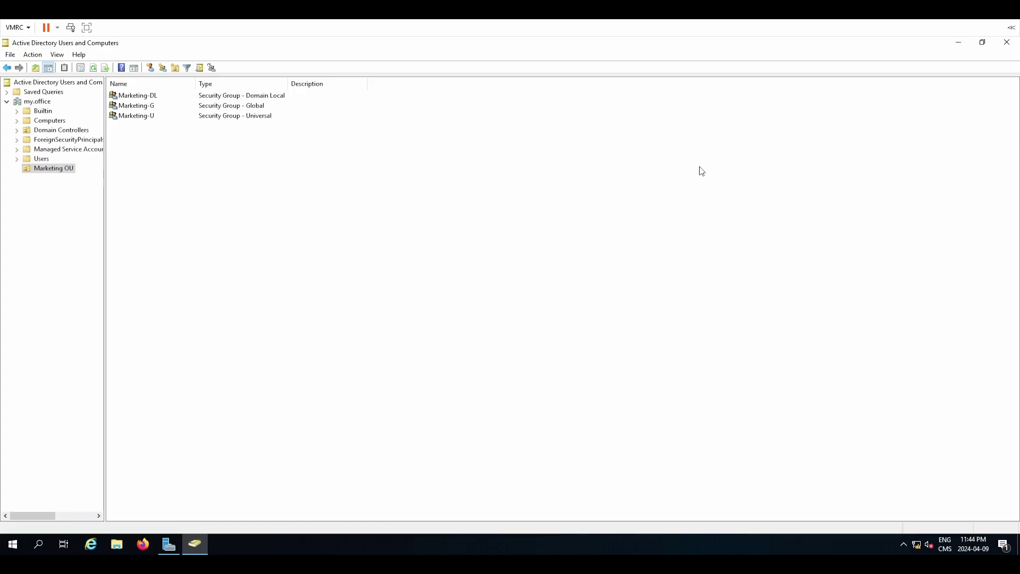
Launch Firefox, dismissing the default-browser prompt and the Settings window.
{"action": "left_click", "coordinate": [160, 537]}
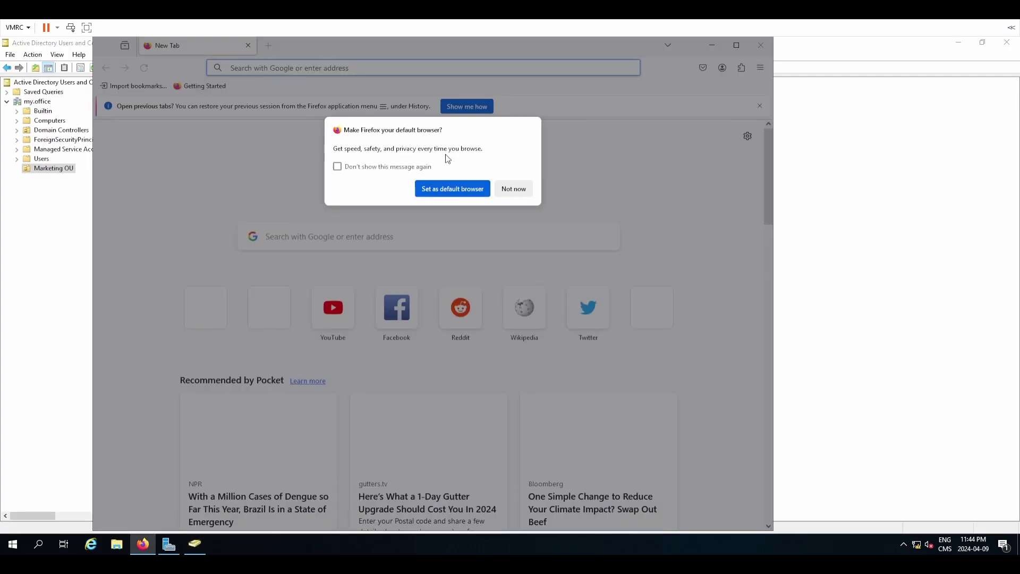
{"action": "left_click", "coordinate": [429, 166]}
{"action": "left_click", "coordinate": [511, 189]}
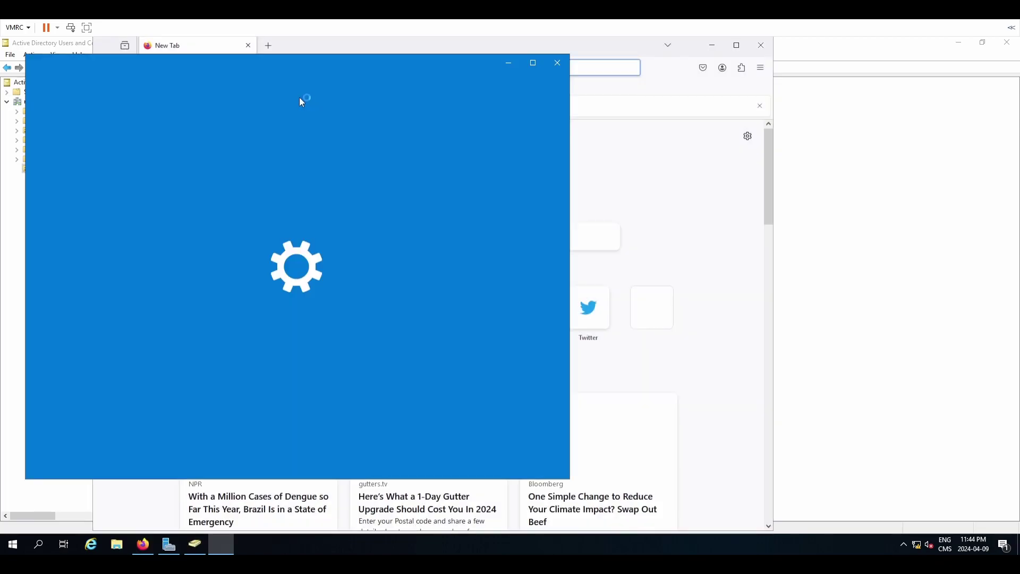
{"action": "left_click", "coordinate": [557, 64]}
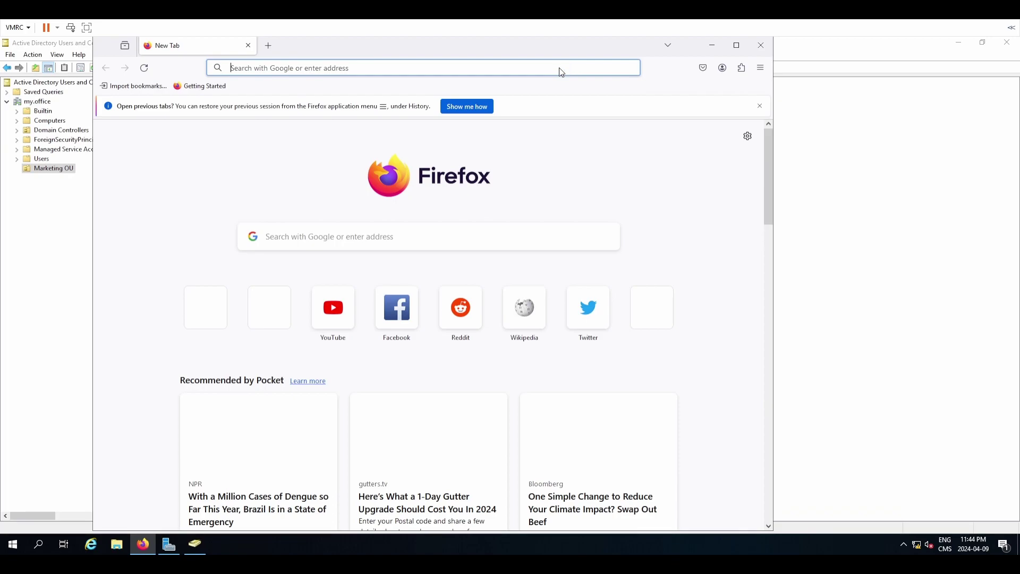
Search Google for 'bob burgers character list' and close the Default apps window.
{"action": "type", "text": "bob "}
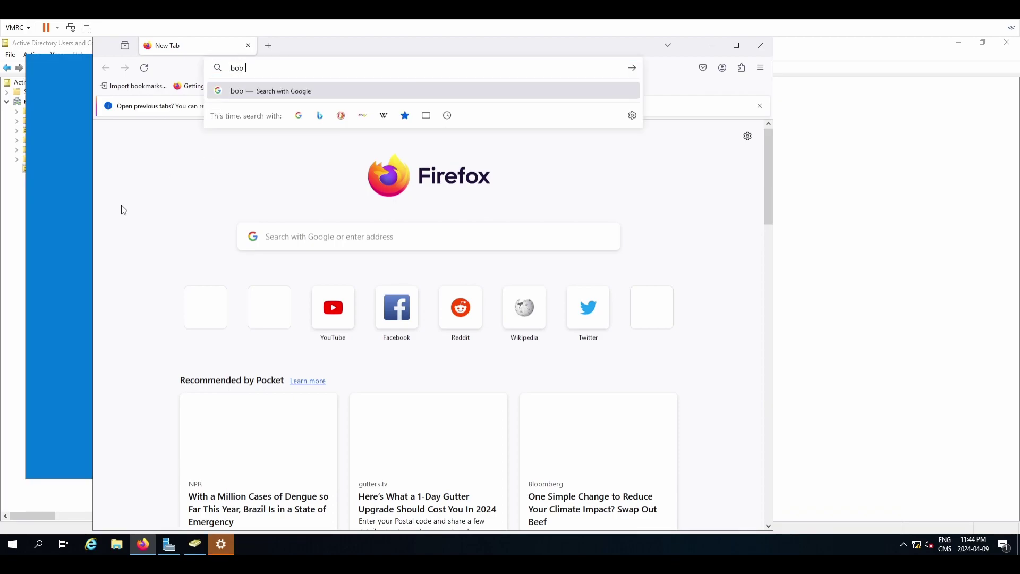
{"action": "type", "text": "burgers"}
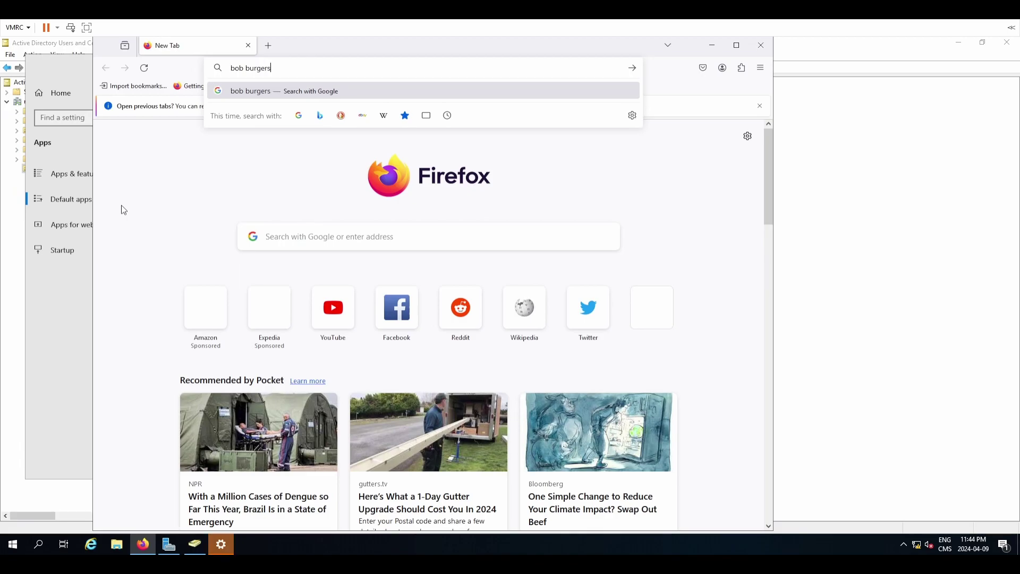
{"action": "type", "text": " character list"}
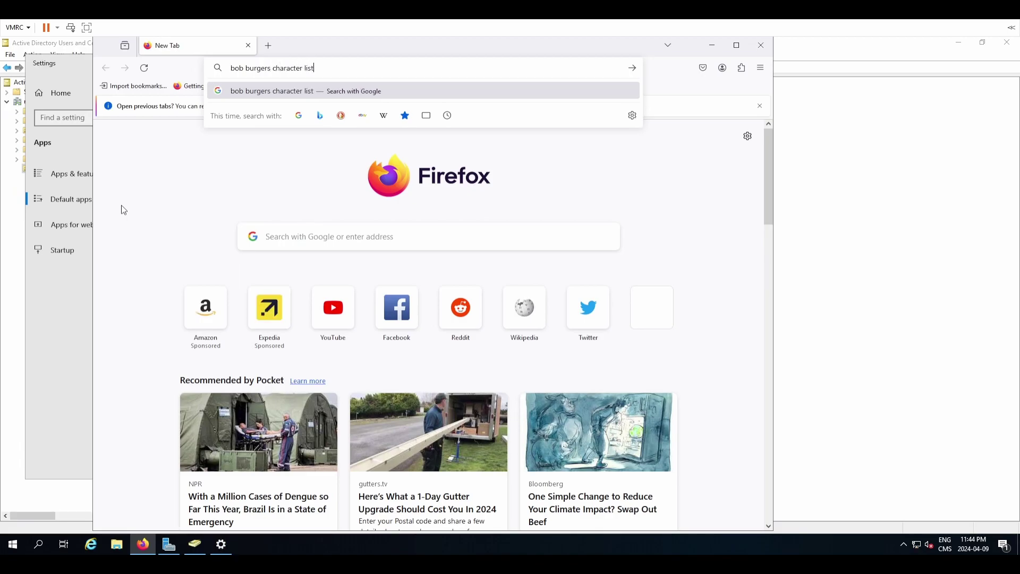
{"action": "key", "text": "Return"}
{"action": "left_click", "coordinate": [78, 377]}
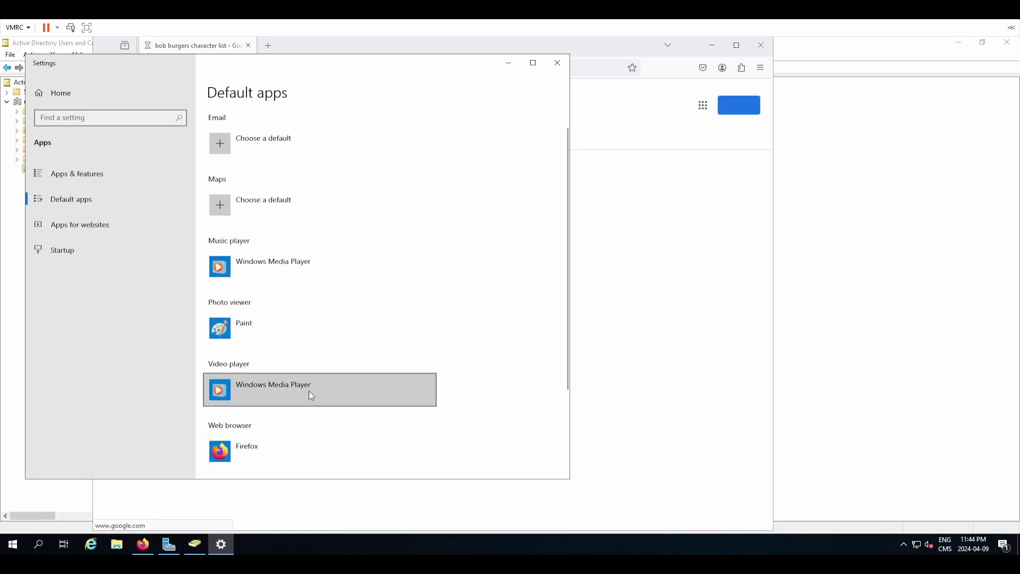
{"action": "left_click", "coordinate": [557, 62]}
Snap Firefox to the right half and Active Directory Users and Computers to the left.
{"action": "left_click_drag", "start_coordinate": [598, 58], "coordinate": [623, 58]}
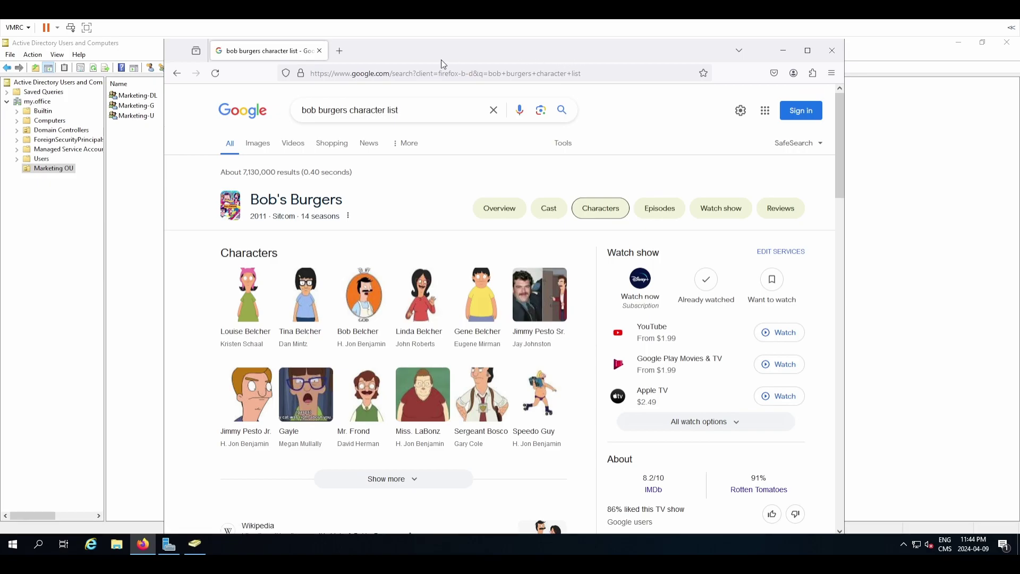
{"action": "left_click_drag", "start_coordinate": [392, 51], "coordinate": [767, 59]}
{"action": "left_click", "coordinate": [370, 49]}
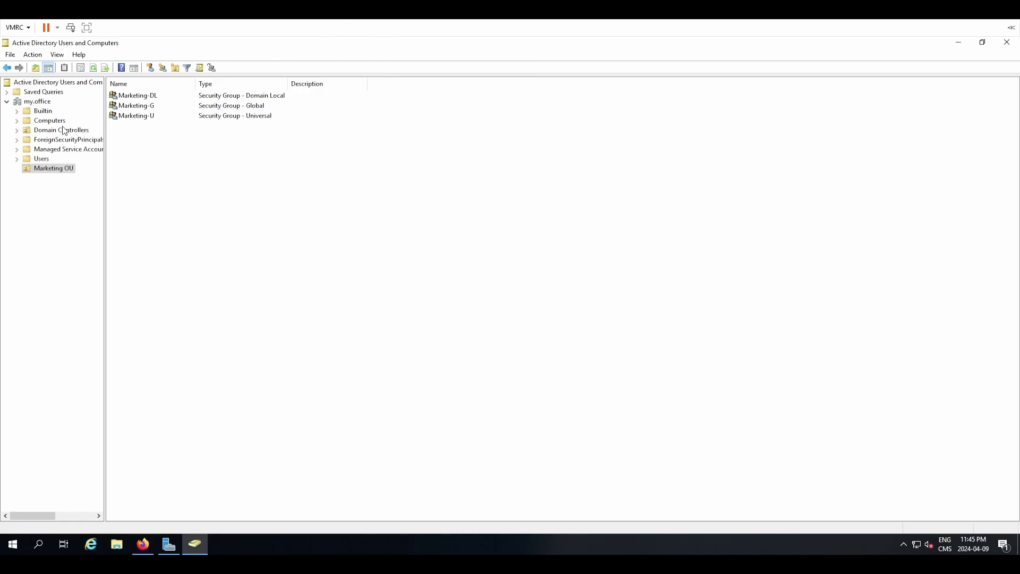
{"action": "left_click_drag", "start_coordinate": [179, 47], "coordinate": [1, 102]}
{"action": "left_click", "coordinate": [699, 181]}
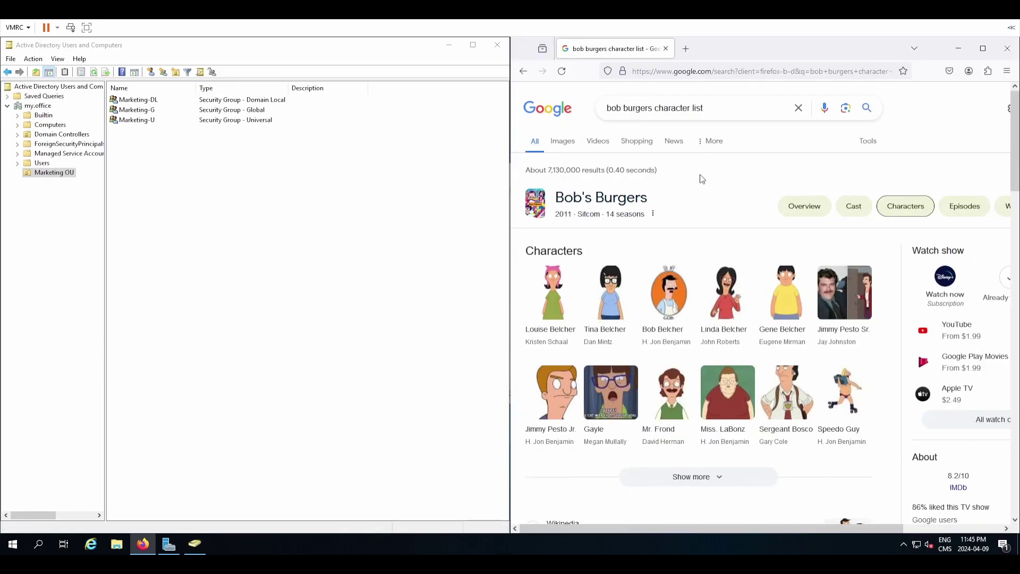
Start a new user in Marketing OU, entering the character's first, last and logon names.
{"action": "right_click", "coordinate": [208, 219]}
{"action": "mouse_move", "coordinate": [243, 262]}
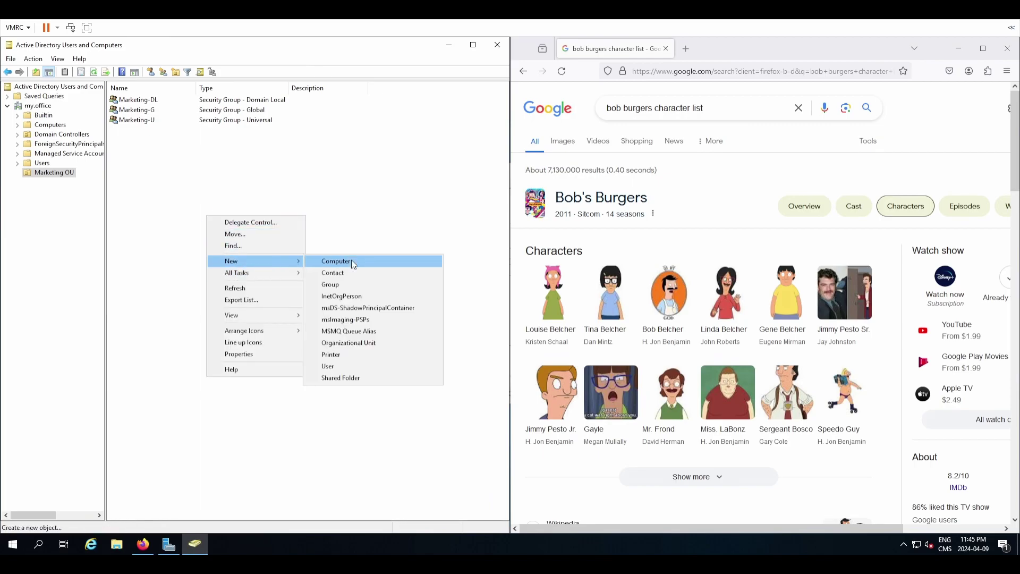
{"action": "left_click", "coordinate": [364, 366]}
{"action": "left_click_drag", "start_coordinate": [93, 58], "coordinate": [292, 203]}
{"action": "type", "text": "louise"}
{"action": "key", "text": "Tab"}
{"action": "type", "text": "belcher"}
{"action": "key", "text": "Tab"}
{"action": "key", "text": "Tab"}
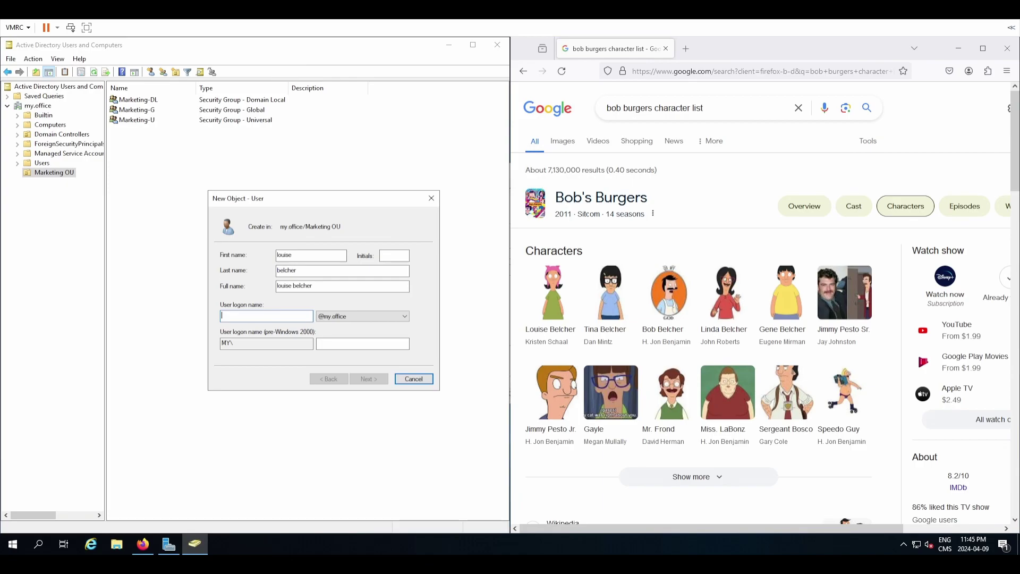
{"action": "type", "text": "l2"}
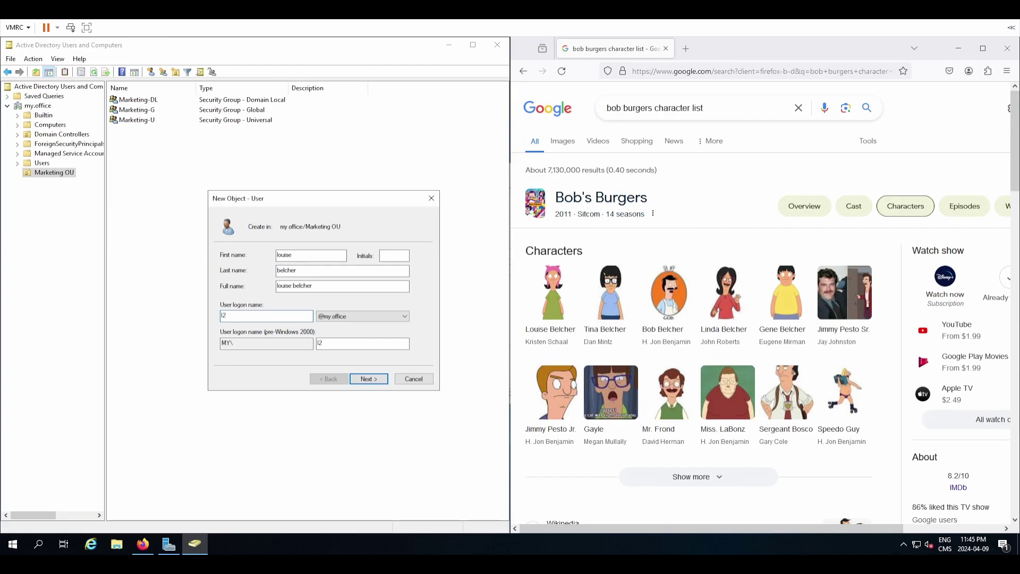
{"action": "type", "text": "belcher"}
Set the new account's password and finish creating the user.
{"action": "left_click", "coordinate": [366, 376]}
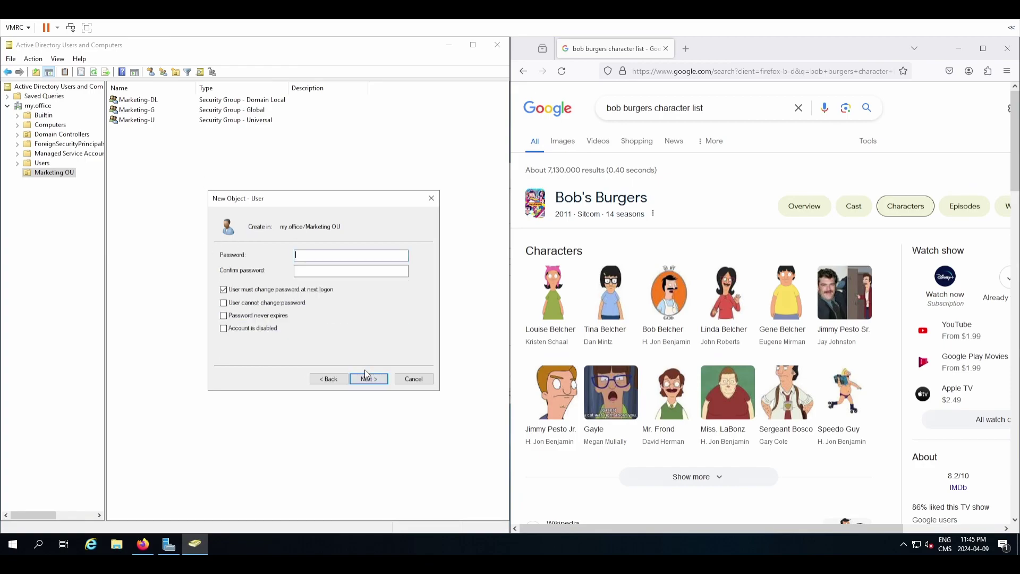
{"action": "type", "text": "••••••••••••••"}
{"action": "left_click", "coordinate": [352, 377]}
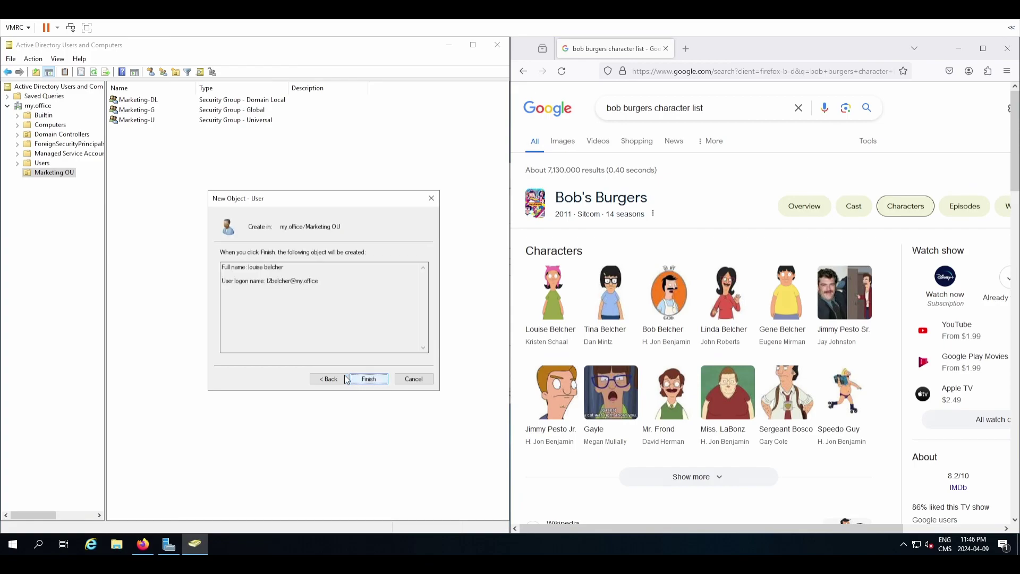
{"action": "left_click", "coordinate": [358, 379]}
Add the new user to Marketing-DL via its Member Of tab, then apply and close.
{"action": "right_click", "coordinate": [154, 101]}
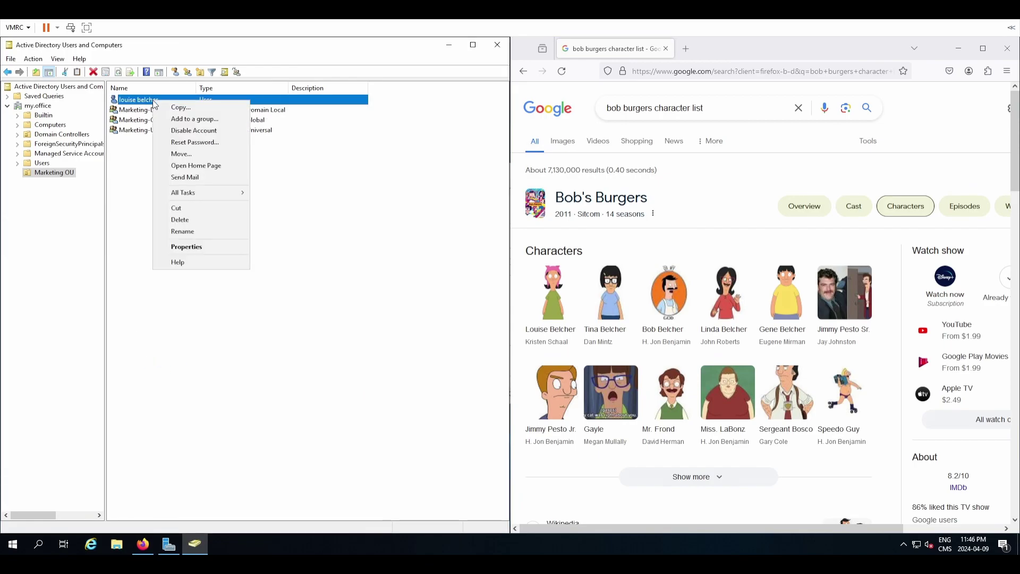
{"action": "left_click", "coordinate": [203, 247]}
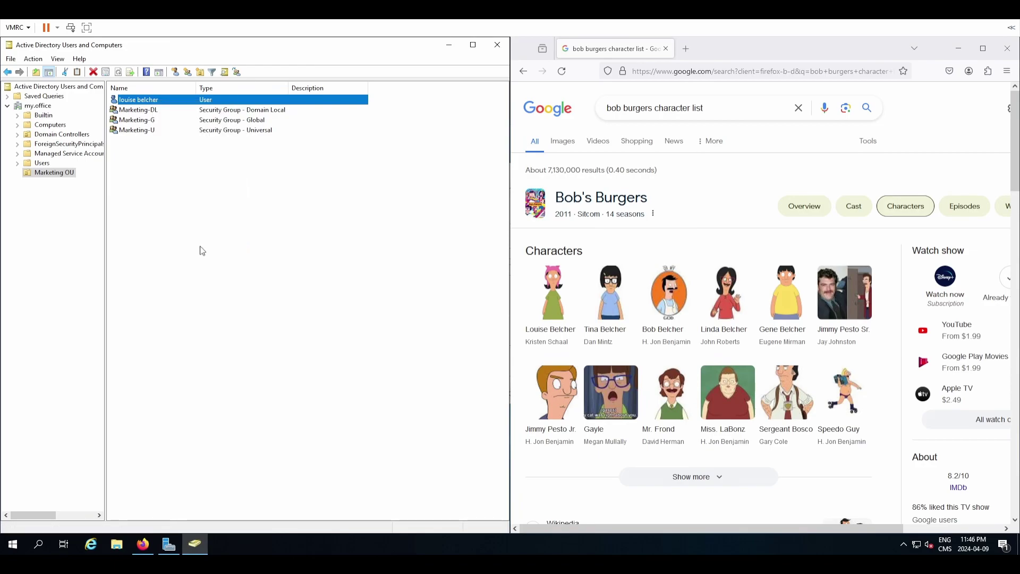
{"action": "left_click_drag", "start_coordinate": [458, 182], "coordinate": [198, 197]}
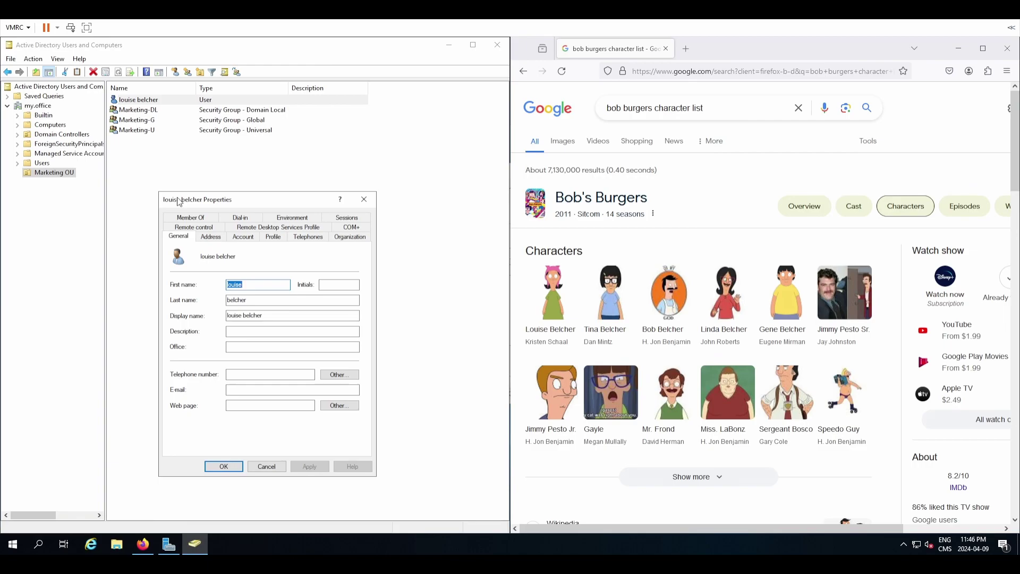
{"action": "left_click", "coordinate": [205, 220]}
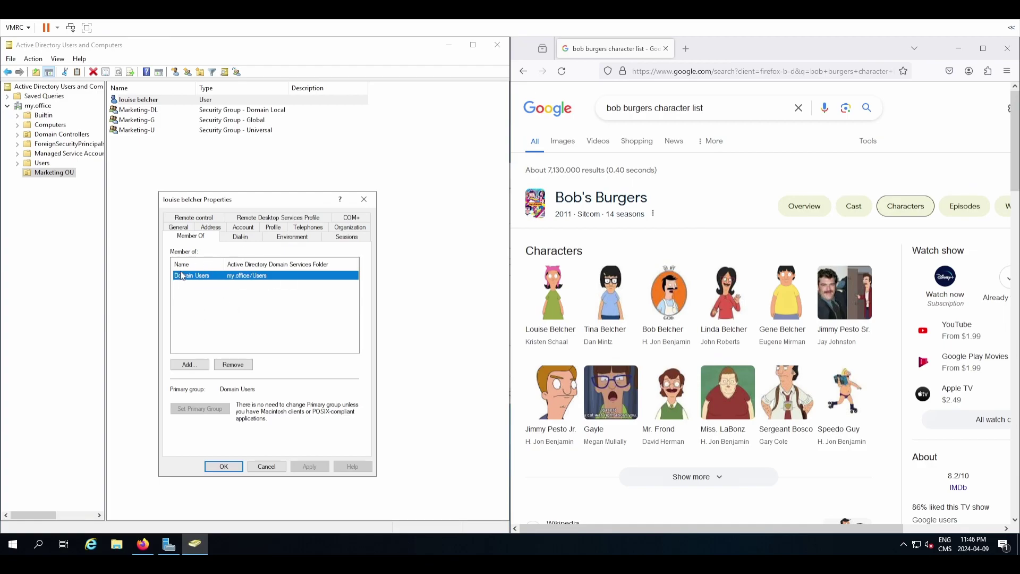
{"action": "left_click", "coordinate": [191, 364]}
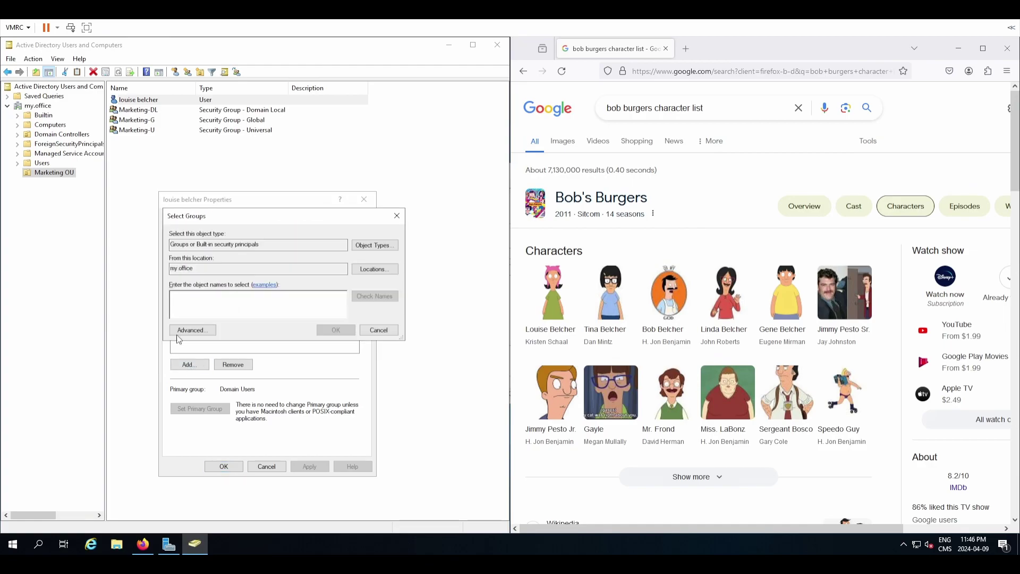
{"action": "left_click_drag", "start_coordinate": [215, 218], "coordinate": [304, 238]}
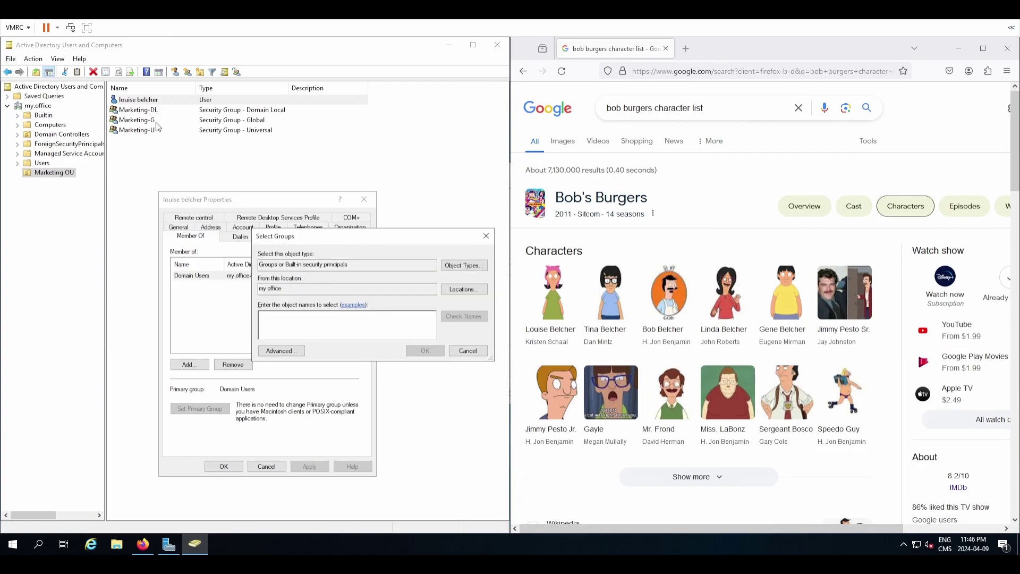
{"action": "type", "text": "Marketing-"}
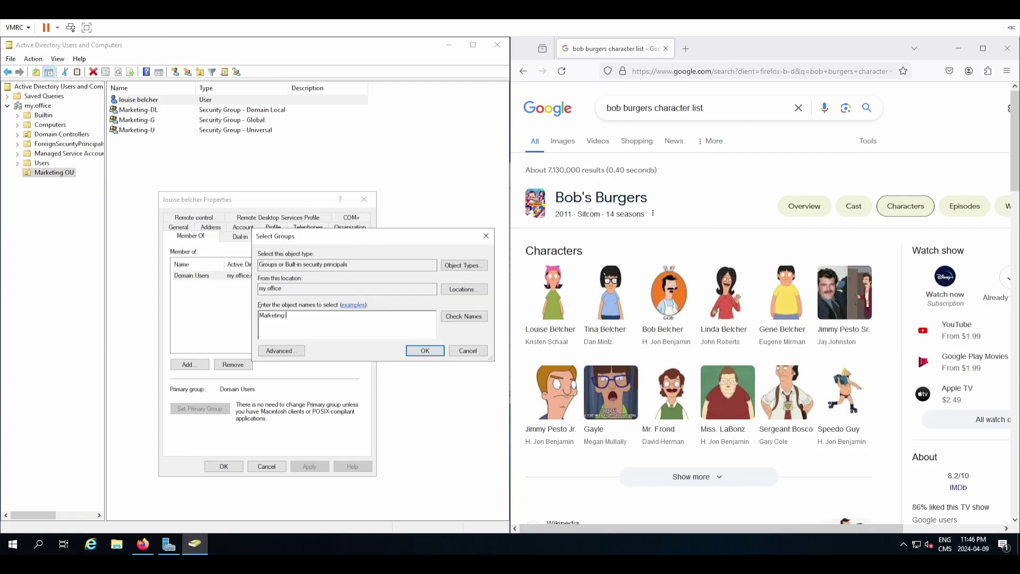
{"action": "type", "text": "DL"}
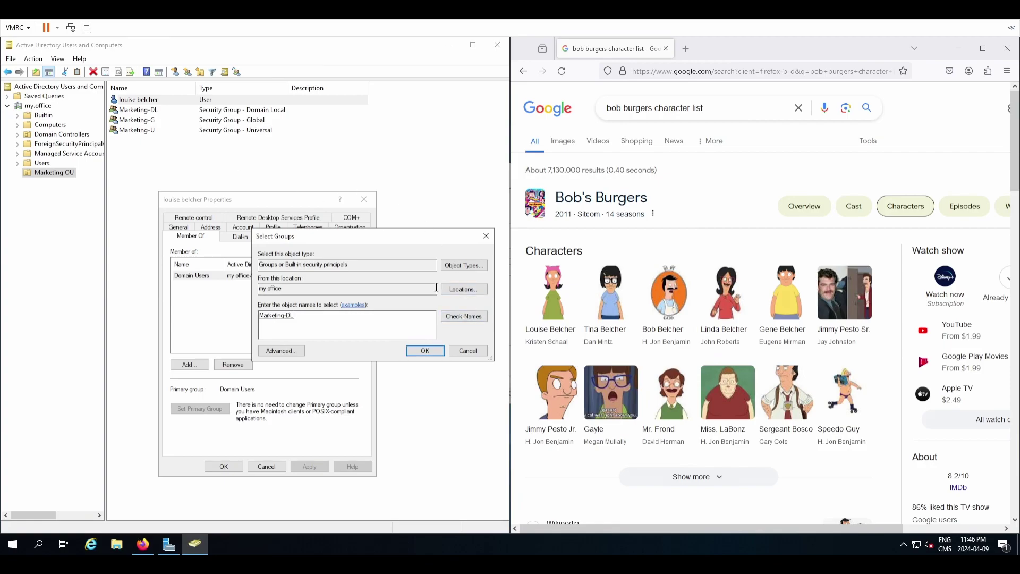
{"action": "left_click", "coordinate": [431, 351]}
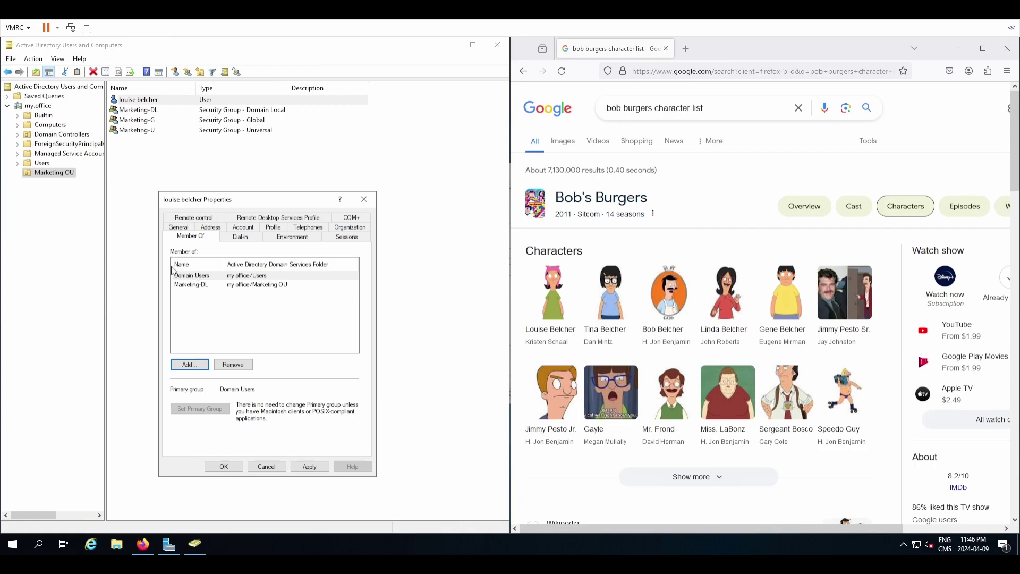
{"action": "left_click", "coordinate": [319, 467]}
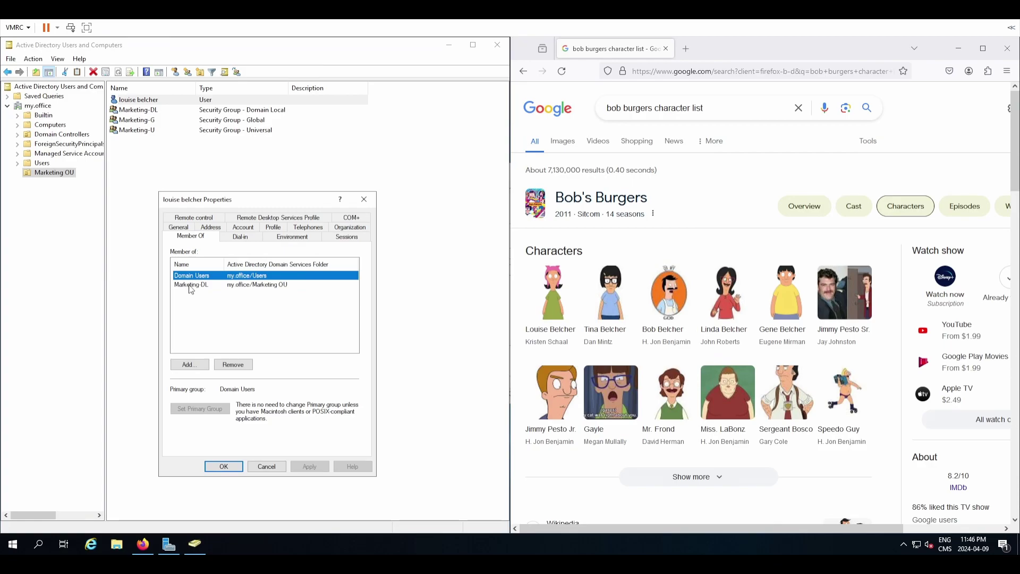
{"action": "left_click", "coordinate": [237, 470]}
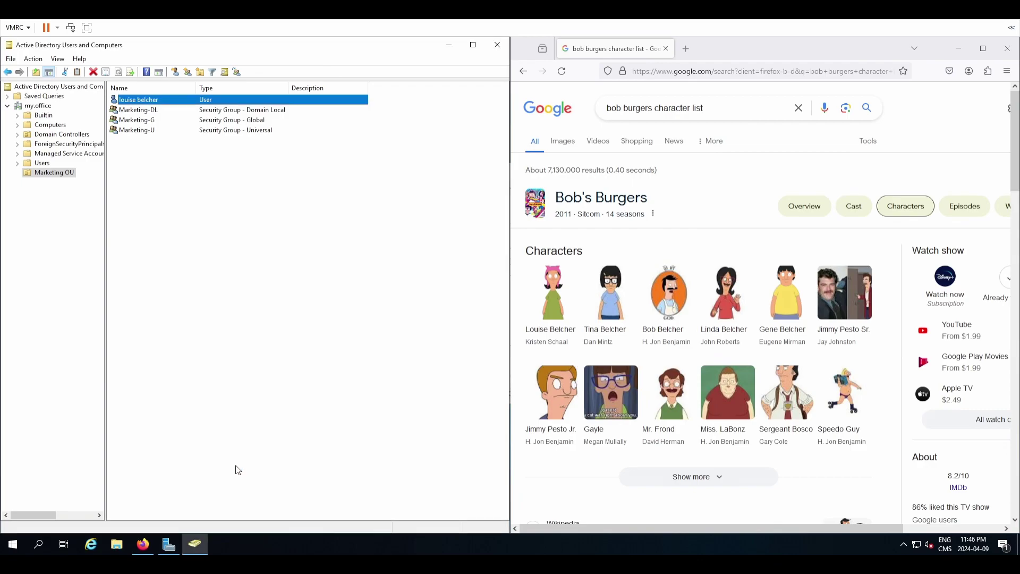
Start a new user in Marketing OU and enter the user's first, last and logon names.
{"action": "left_click", "coordinate": [189, 288]}
{"action": "right_click", "coordinate": [180, 208]}
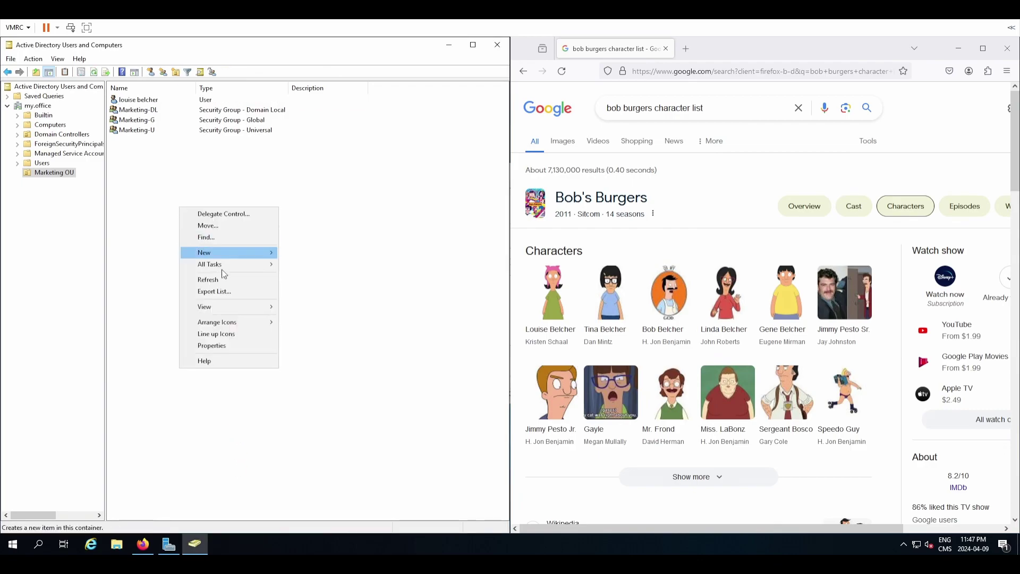
{"action": "mouse_move", "coordinate": [228, 255]}
{"action": "left_click", "coordinate": [334, 356]}
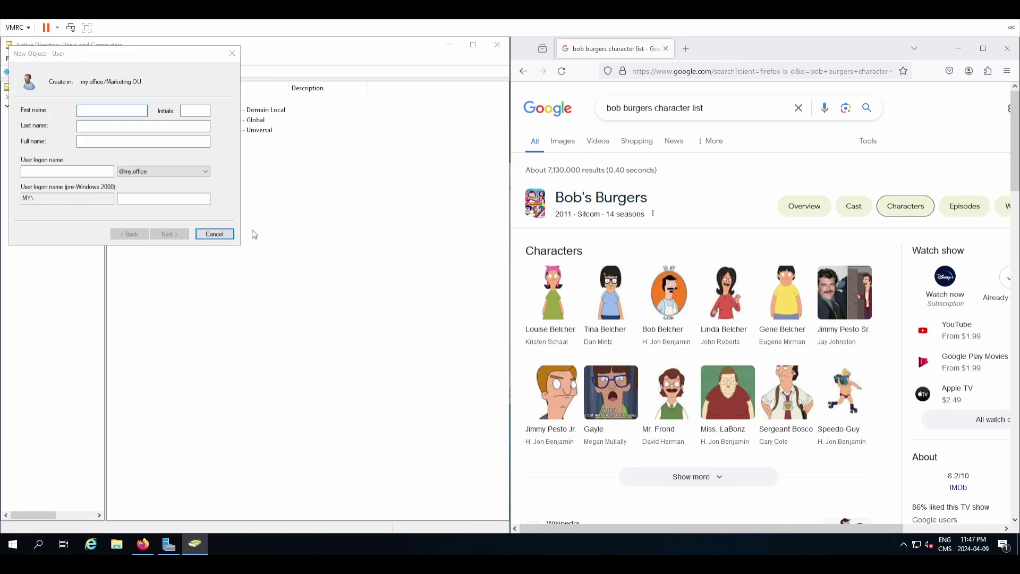
{"action": "left_click_drag", "start_coordinate": [98, 57], "coordinate": [346, 261]}
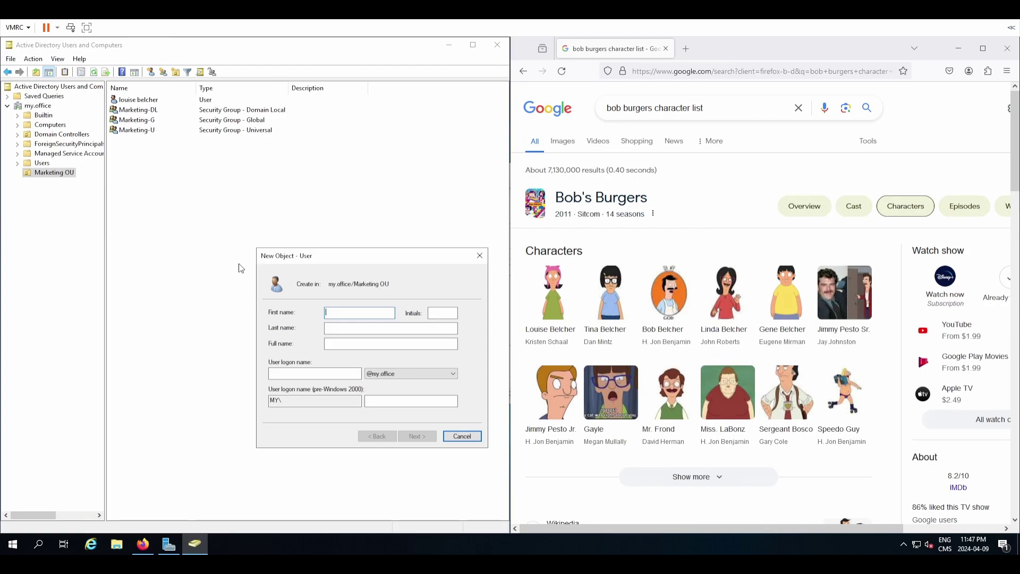
{"action": "type", "text": "Tina "}
{"action": "type", "text": "Bel"}
{"action": "key", "text": "BackSpace"}
{"action": "type", "text": "elche"}
{"action": "key", "text": "Tab"}
{"action": "key", "text": "Tab"}
{"action": "type", "text": "Tbelcher"}
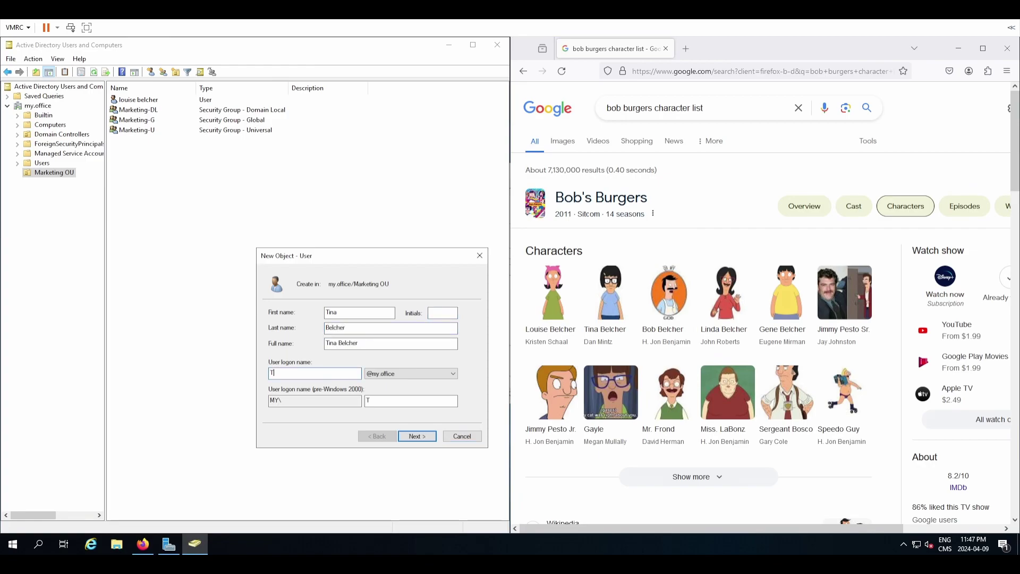
{"action": "left_click", "coordinate": [423, 435]}
Set and confirm the user's password, turn off change-at-next-logon, and finish the wizard.
{"action": "type", "text": "*******"}
{"action": "key", "text": "Tab"}
{"action": "type", "text": "********"}
{"action": "key", "text": "Tab"}
{"action": "key", "text": "space"}
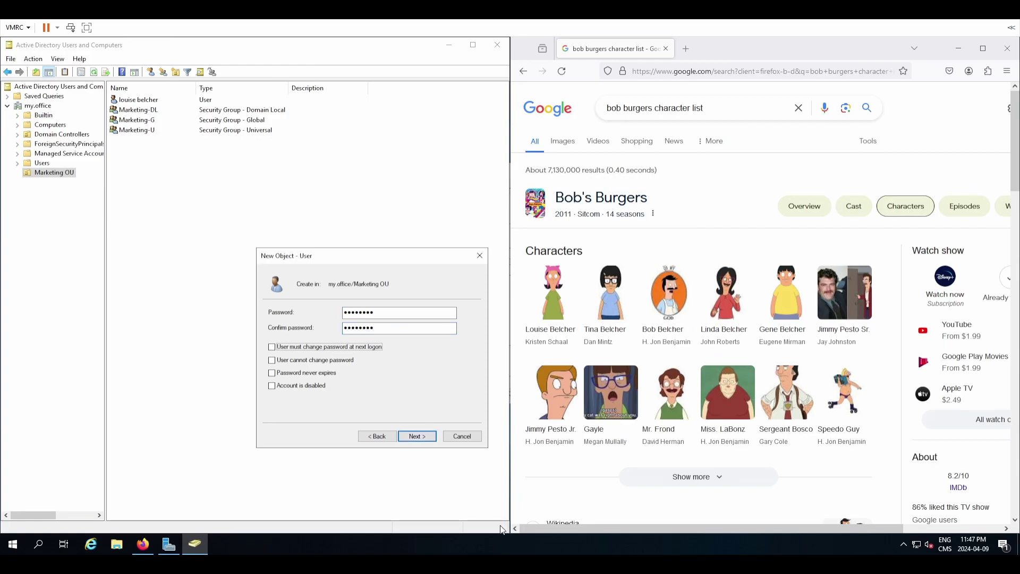
{"action": "left_click", "coordinate": [426, 436]}
{"action": "left_click", "coordinate": [426, 437]}
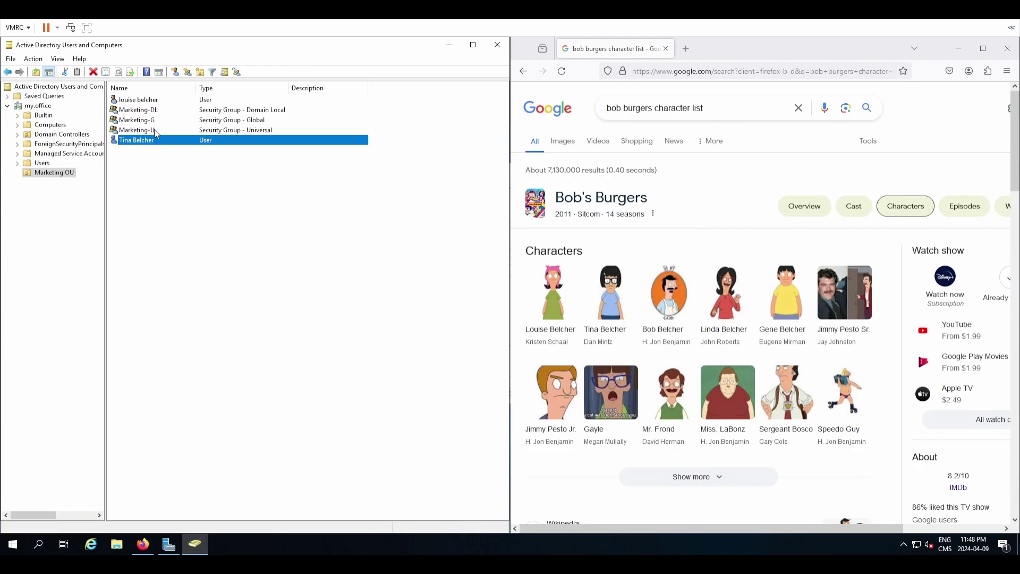
Add the second user to the Marketing-G group on its Member Of tab and save.
{"action": "right_click", "coordinate": [155, 142]}
{"action": "left_click", "coordinate": [184, 289]}
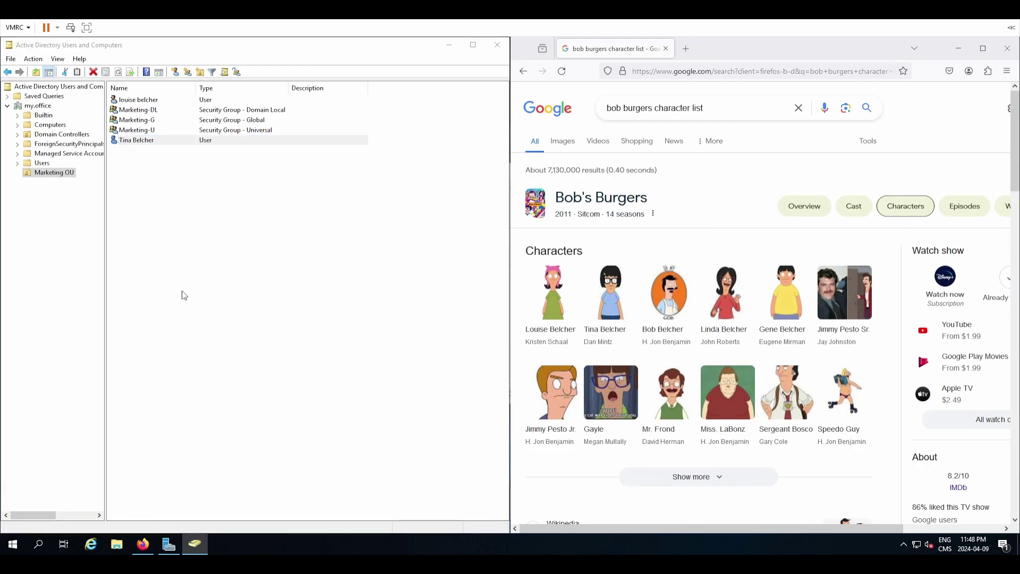
{"action": "left_click", "coordinate": [197, 219]}
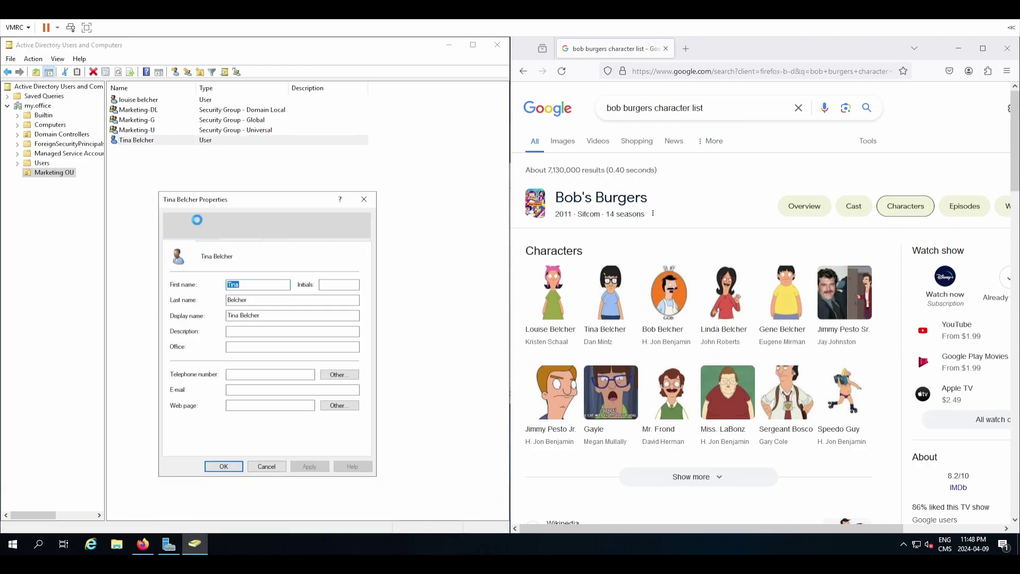
{"action": "left_click", "coordinate": [190, 364]}
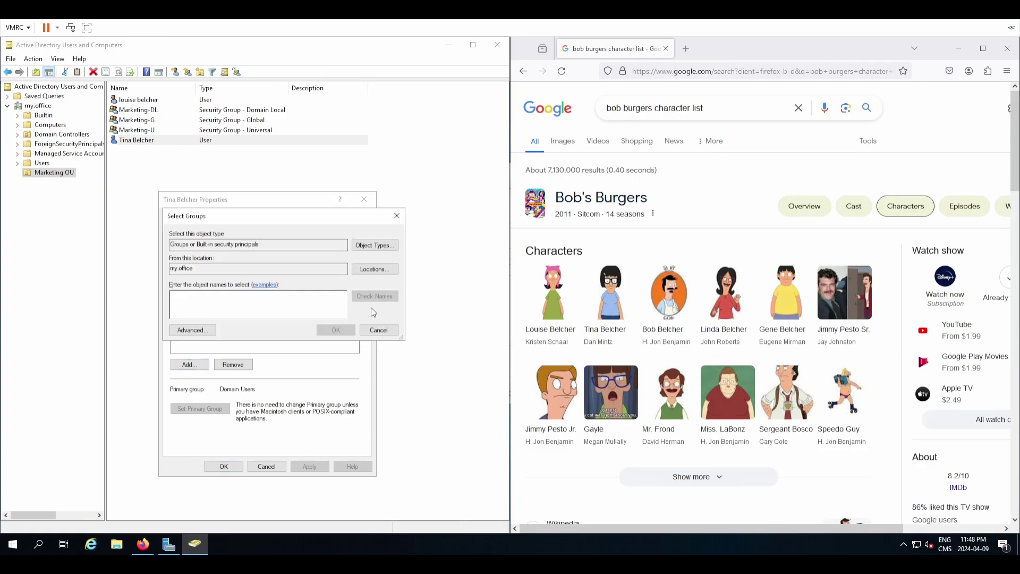
{"action": "type", "text": "Marketing-G"}
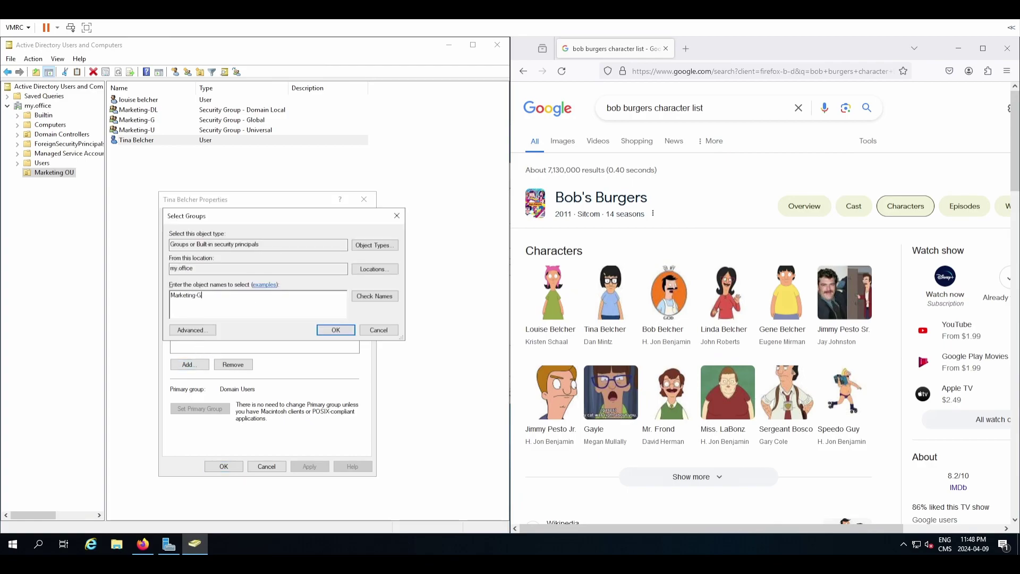
{"action": "left_click", "coordinate": [394, 299]}
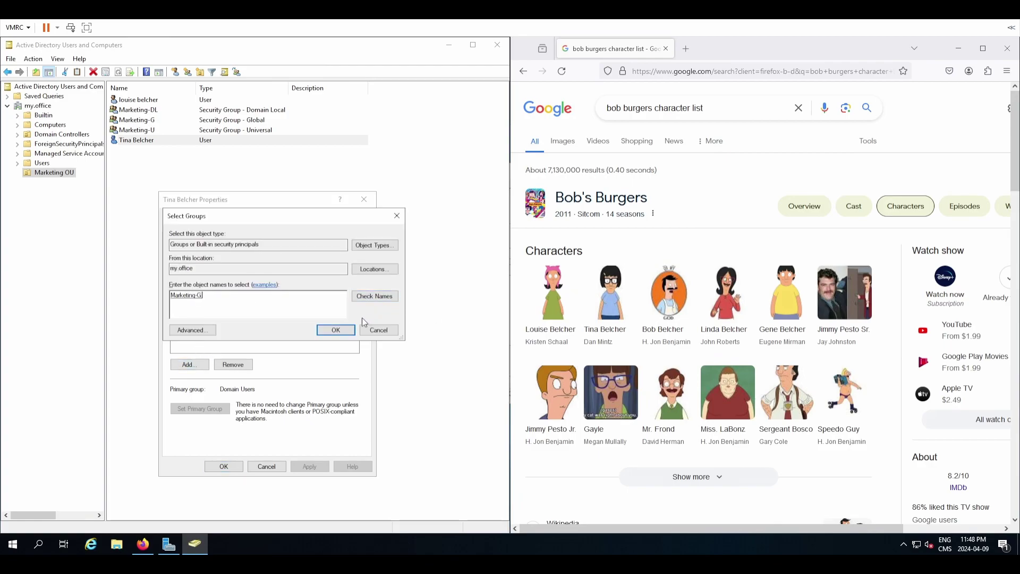
{"action": "left_click", "coordinate": [337, 329]}
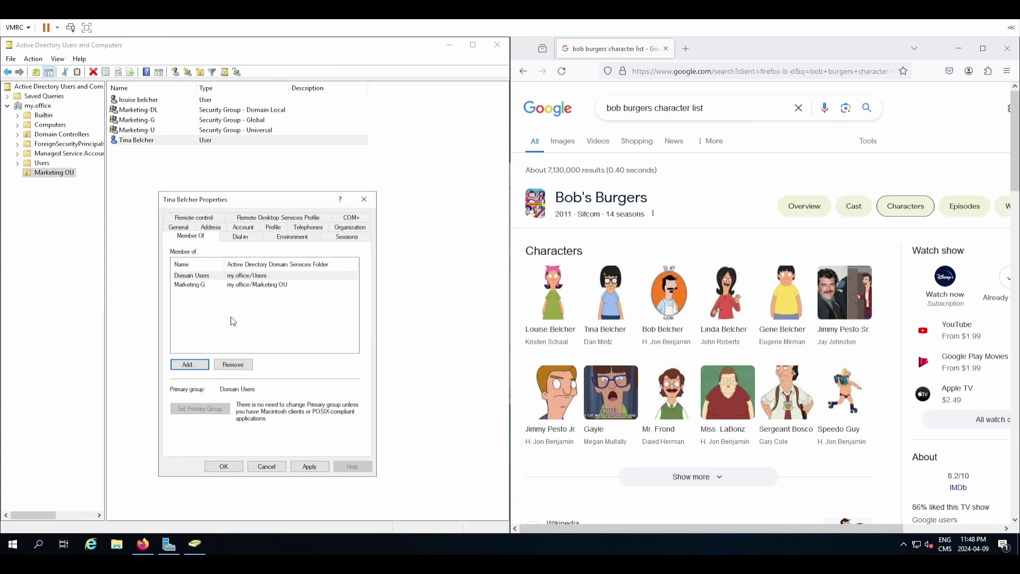
{"action": "left_click", "coordinate": [319, 465]}
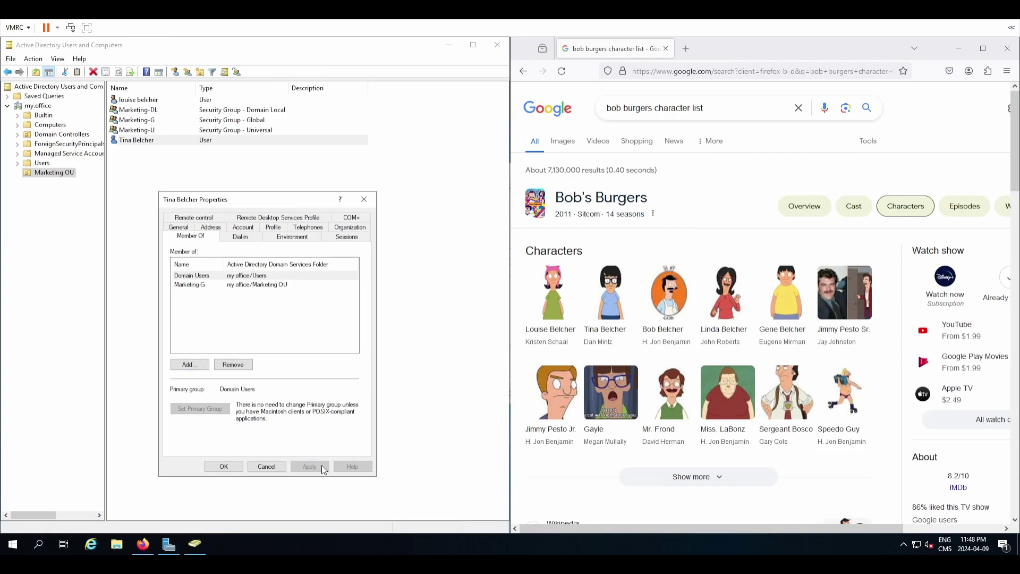
{"action": "left_click", "coordinate": [223, 467]}
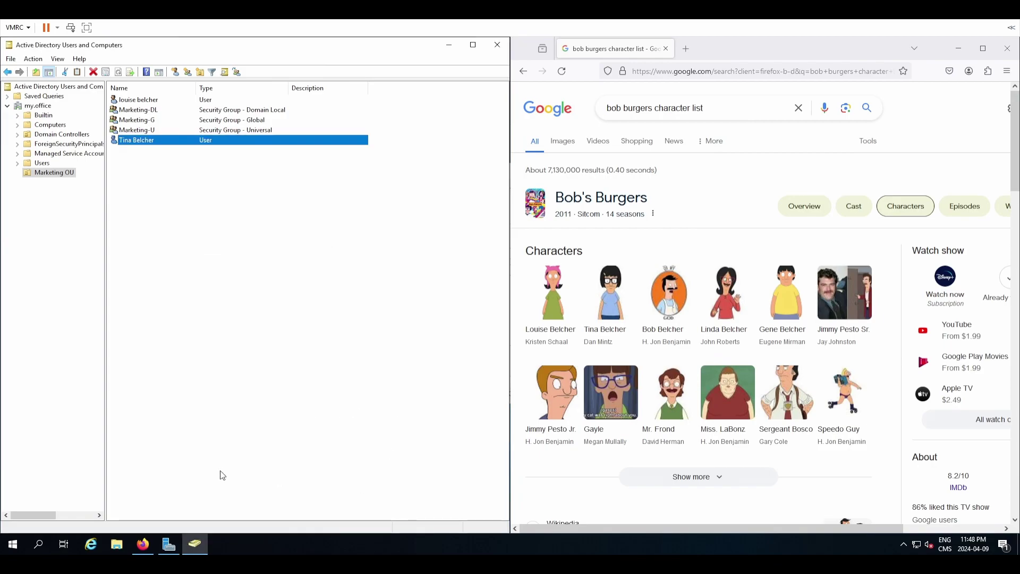
{"action": "left_click", "coordinate": [240, 381]}
Start another new user in Marketing OU and enter its full name and logon name.
{"action": "right_click", "coordinate": [273, 344]}
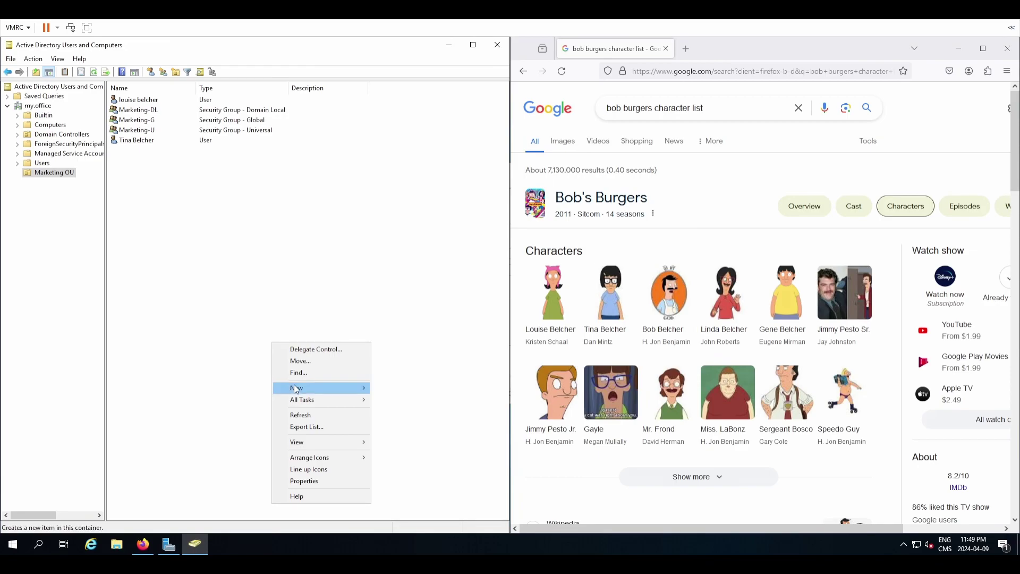
{"action": "mouse_move", "coordinate": [296, 389]}
{"action": "left_click", "coordinate": [405, 491]}
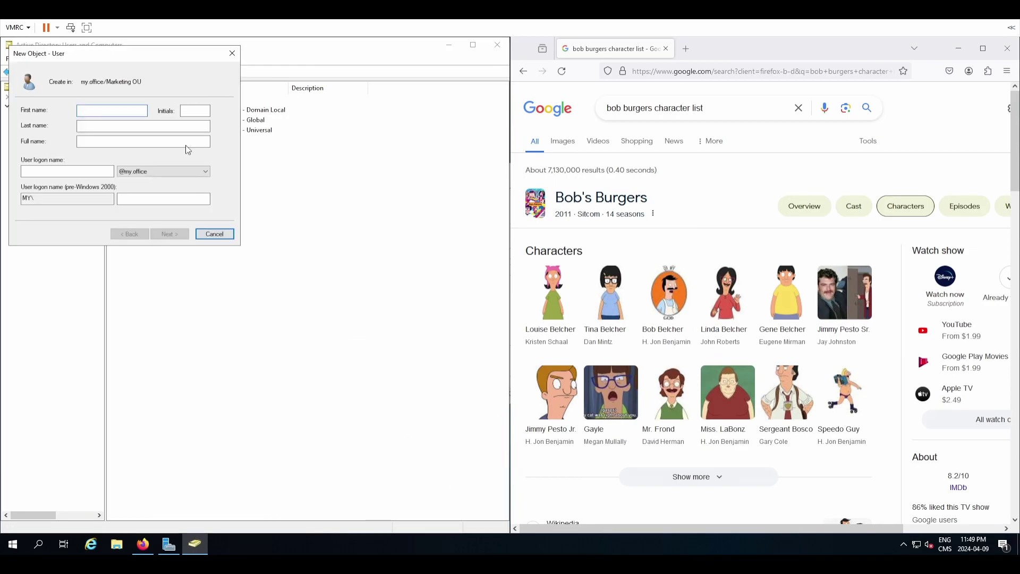
{"action": "left_click_drag", "start_coordinate": [151, 53], "coordinate": [348, 199]}
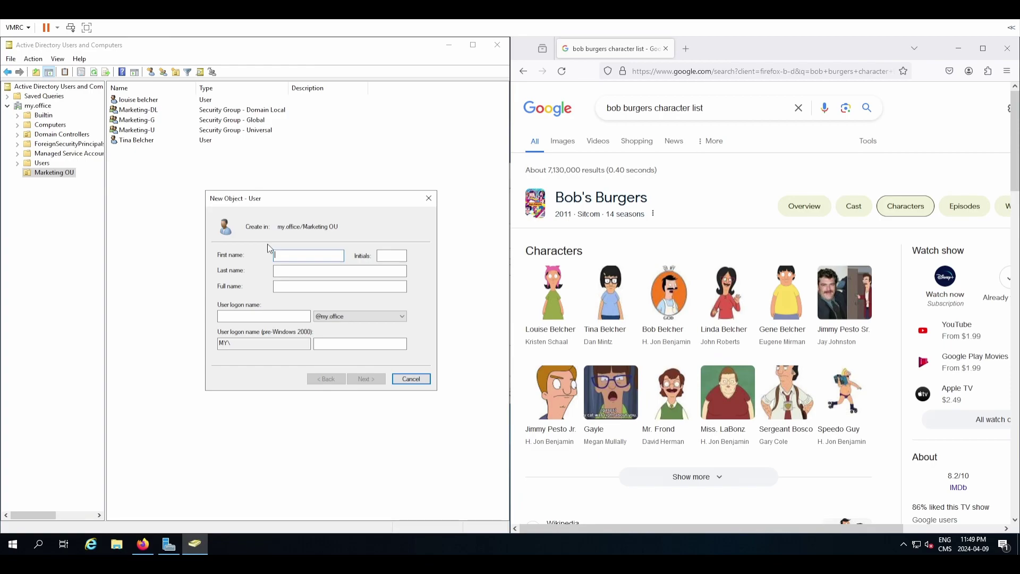
{"action": "type", "text": "Gene "}
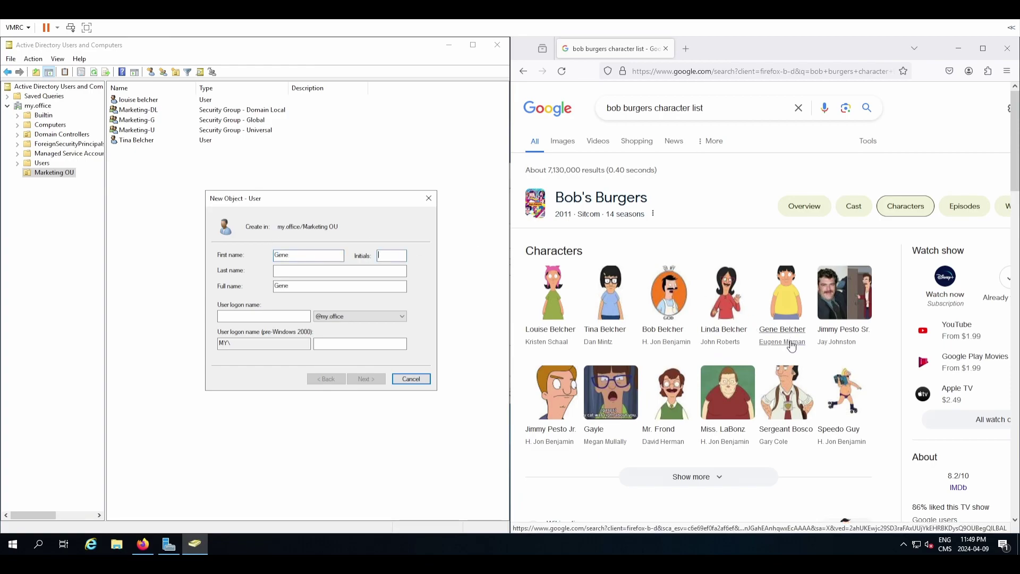
{"action": "type", "text": "Belcher"}
{"action": "key", "text": "Tab"}
{"action": "key", "text": "Tab"}
{"action": "type", "text": "gbelc"}
{"action": "key", "text": "BackSpace"}
{"action": "type", "text": "lcher"}
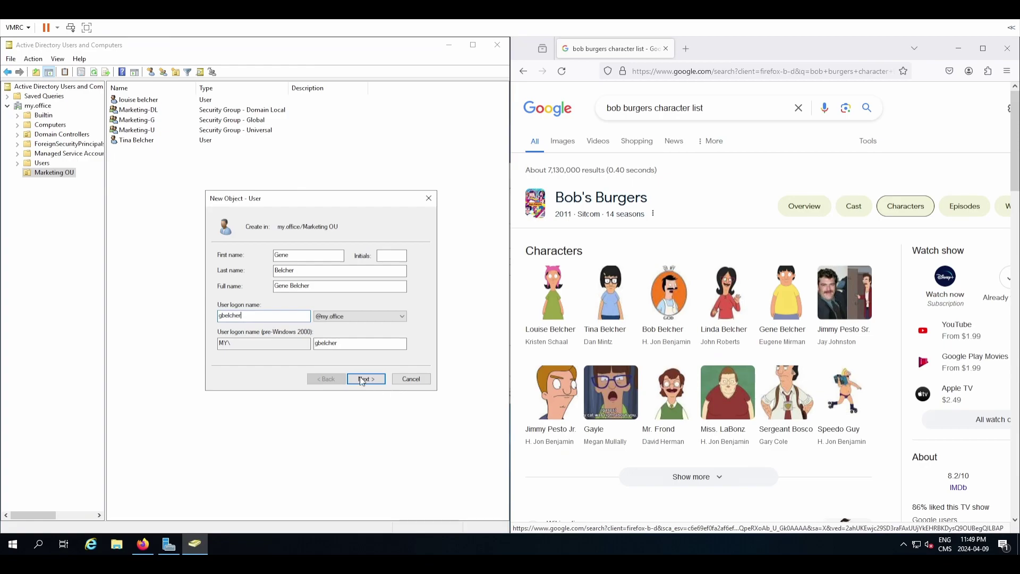
{"action": "left_click", "coordinate": [363, 380]}
Enter the user's password, drop the change-at-next-logon requirement, and finish creating the account.
{"action": "type", "text": "P@ssw0rd"}
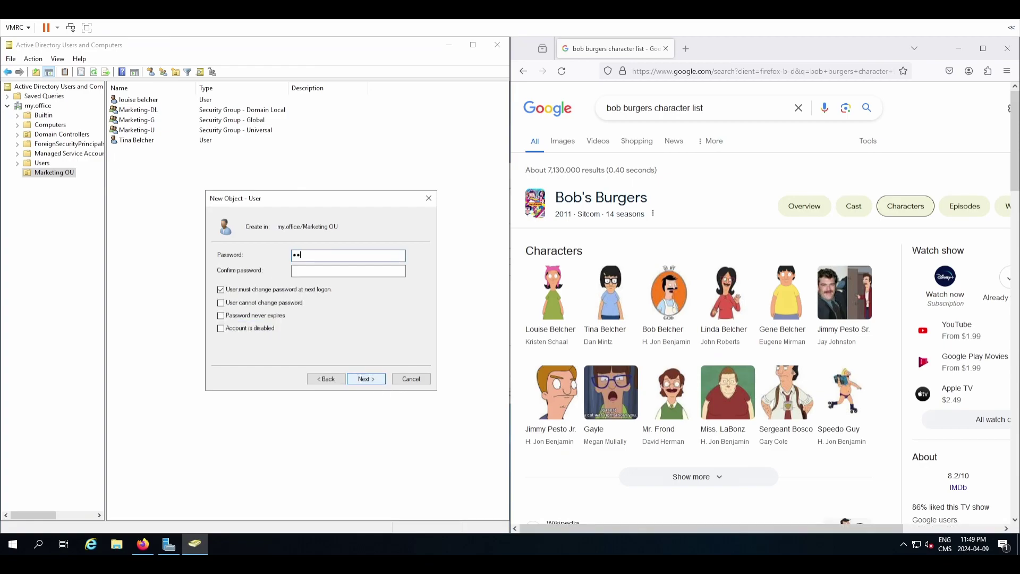
{"action": "type", "text": "P@ssw0rd"}
{"action": "key", "text": "Tab"}
{"action": "key", "text": "space"}
{"action": "key", "text": "Tab"}
{"action": "left_click", "coordinate": [365, 379]}
{"action": "left_click", "coordinate": [366, 378]}
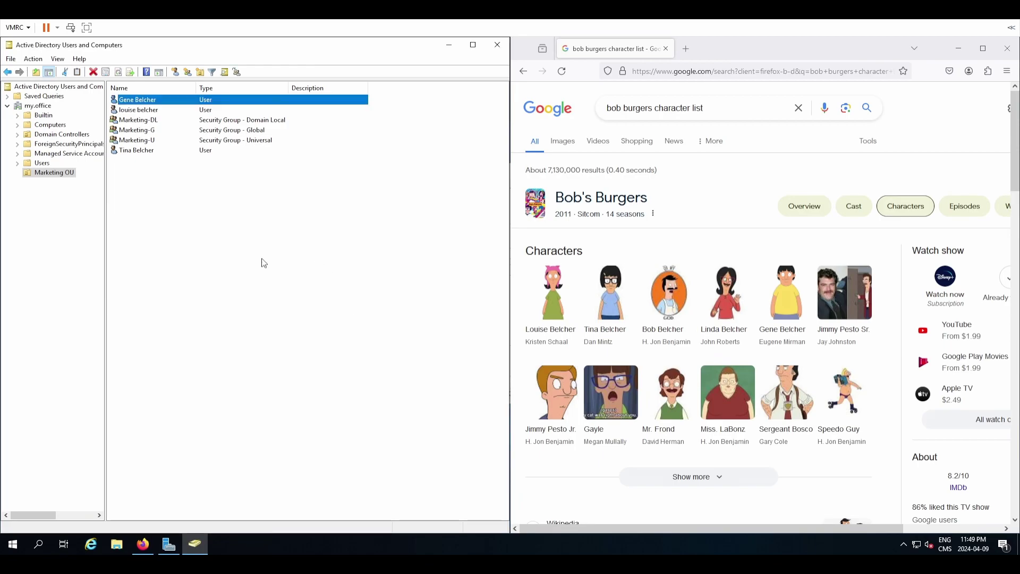
Add the third user to Marketing-U, save its properties, and refresh the Marketing OU listing.
{"action": "right_click", "coordinate": [194, 101]}
{"action": "left_click", "coordinate": [248, 245]}
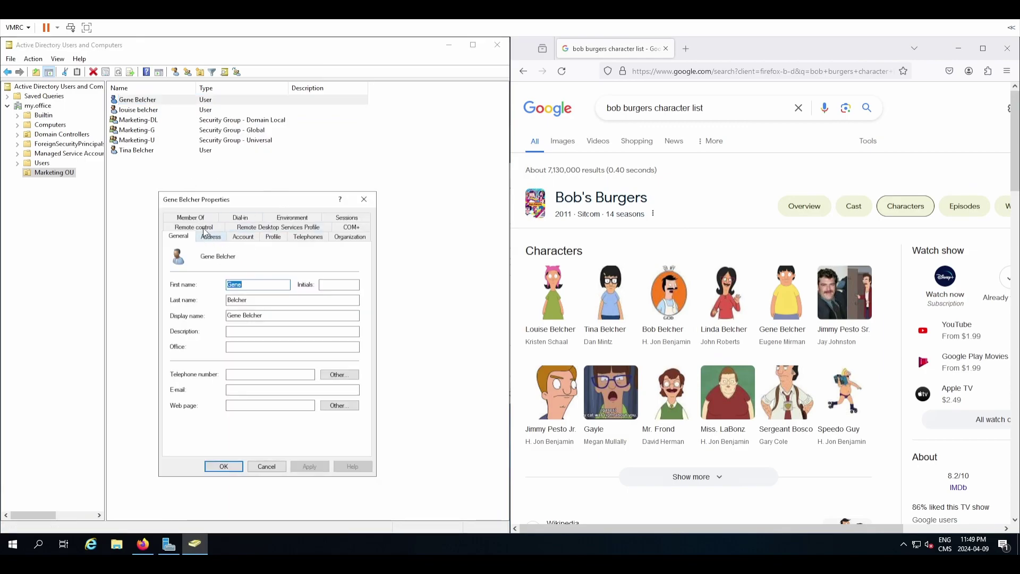
{"action": "left_click", "coordinate": [191, 218]}
{"action": "left_click", "coordinate": [189, 364]}
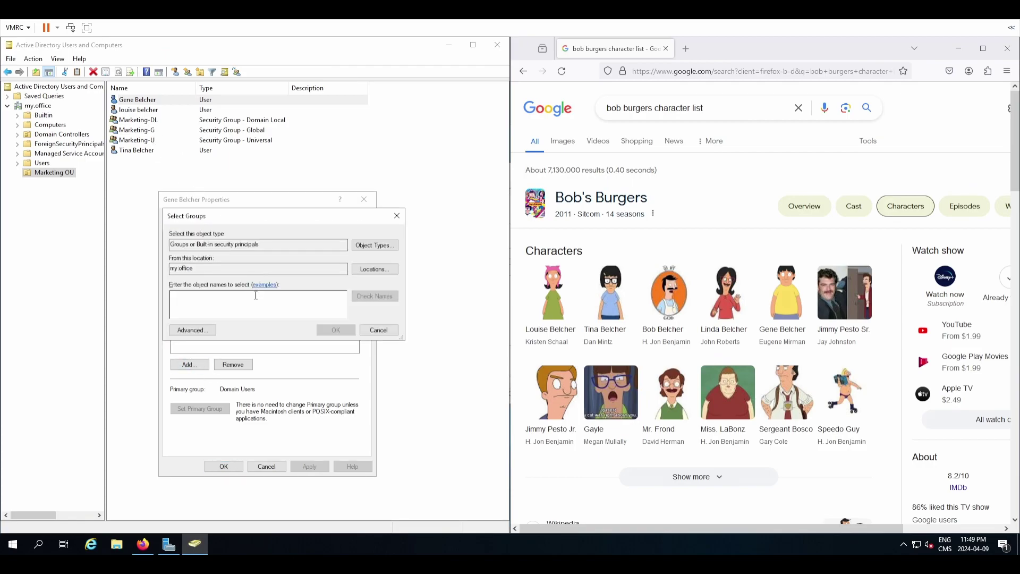
{"action": "type", "text": "Marketing-U"}
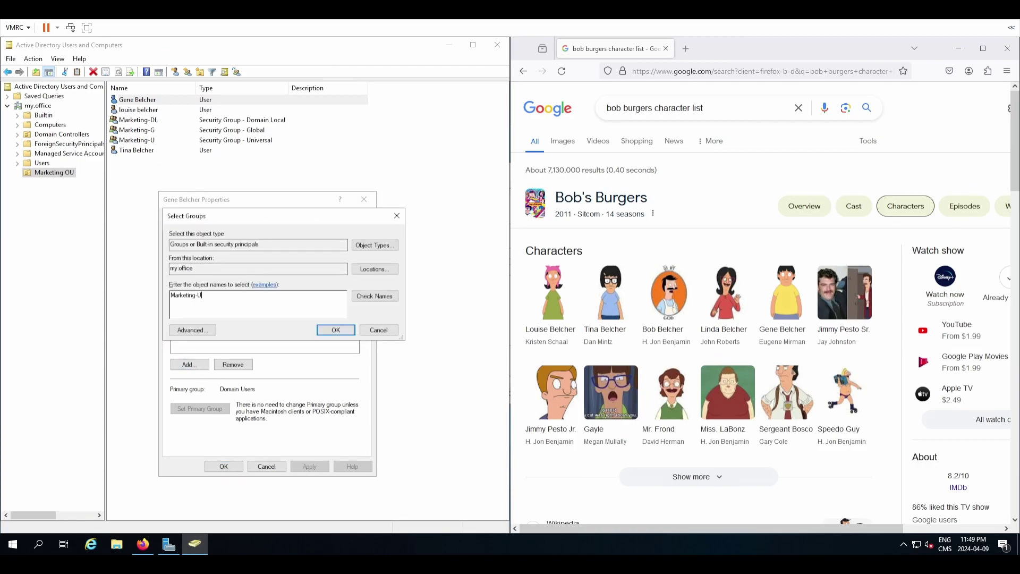
{"action": "left_click", "coordinate": [375, 296]}
{"action": "left_click", "coordinate": [335, 330]}
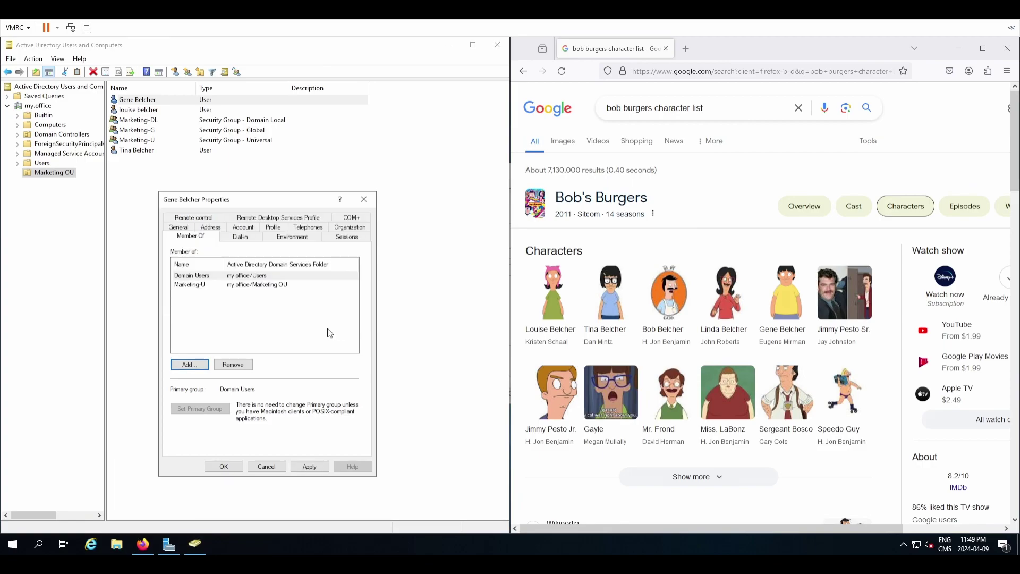
{"action": "left_click", "coordinate": [310, 466]}
{"action": "left_click", "coordinate": [224, 466]}
{"action": "left_click", "coordinate": [230, 321]}
{"action": "key", "text": "F5"}
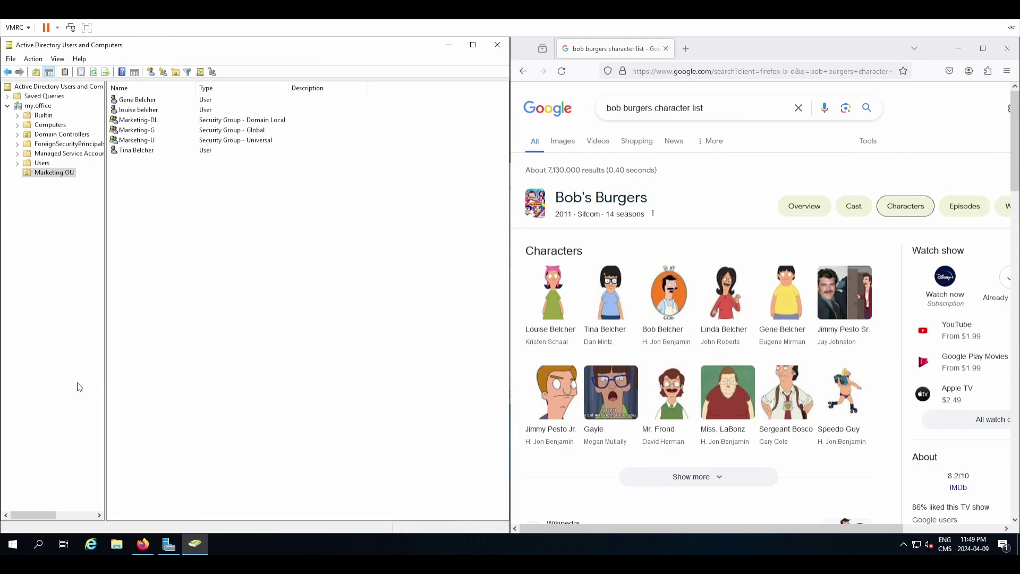
{"action": "mouse_move", "coordinate": [143, 544]}
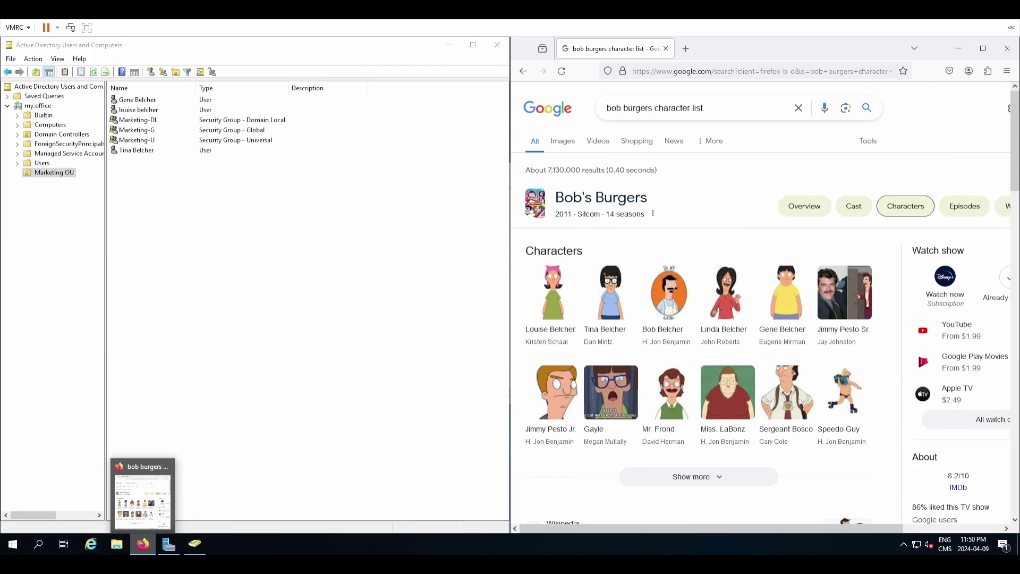
Open draw.io in a new Firefox tab and widen the browser window.
{"action": "left_click", "coordinate": [684, 52]}
{"action": "type", "text": "draw."}
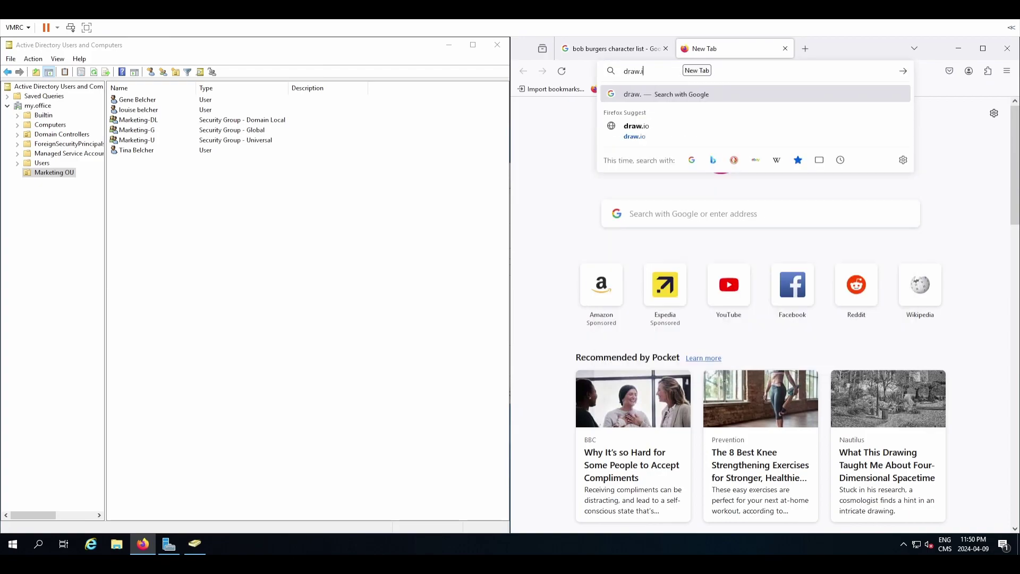
{"action": "type", "text": "io"}
{"action": "key", "text": "Return"}
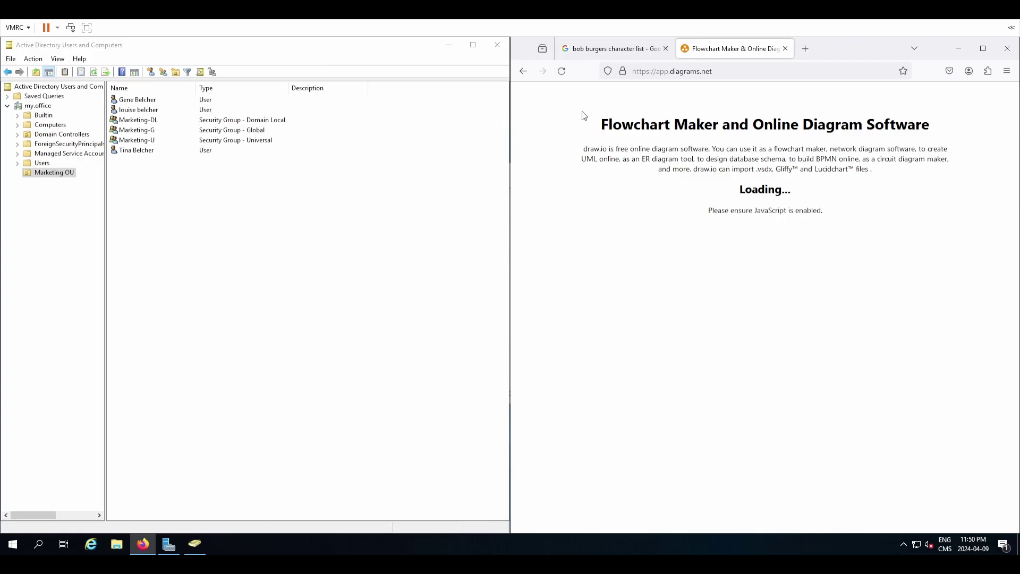
{"action": "left_click_drag", "start_coordinate": [511, 98], "coordinate": [399, 98]}
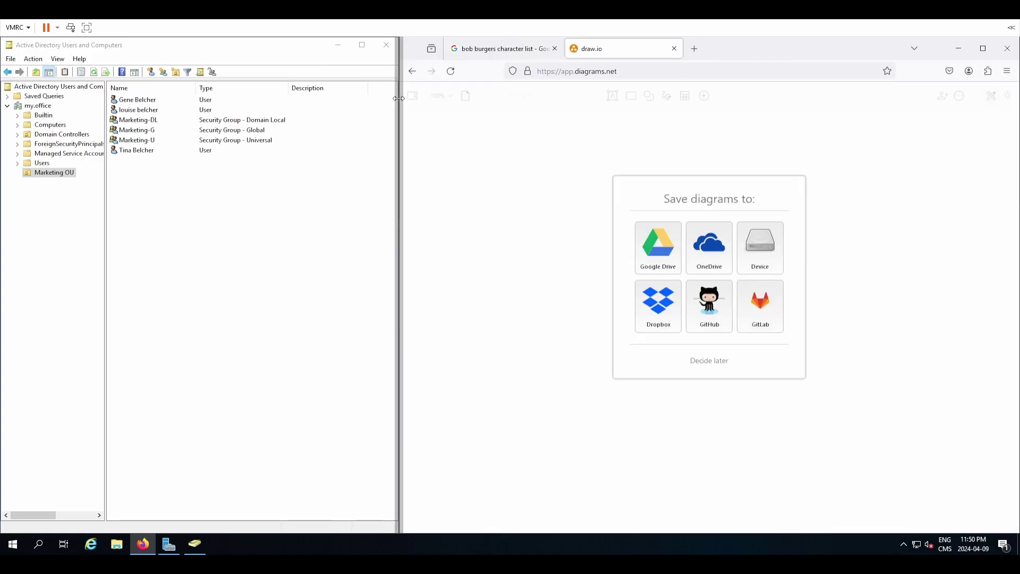
Create a new device-stored diagram from the Org Chart template.
{"action": "left_click", "coordinate": [765, 246]}
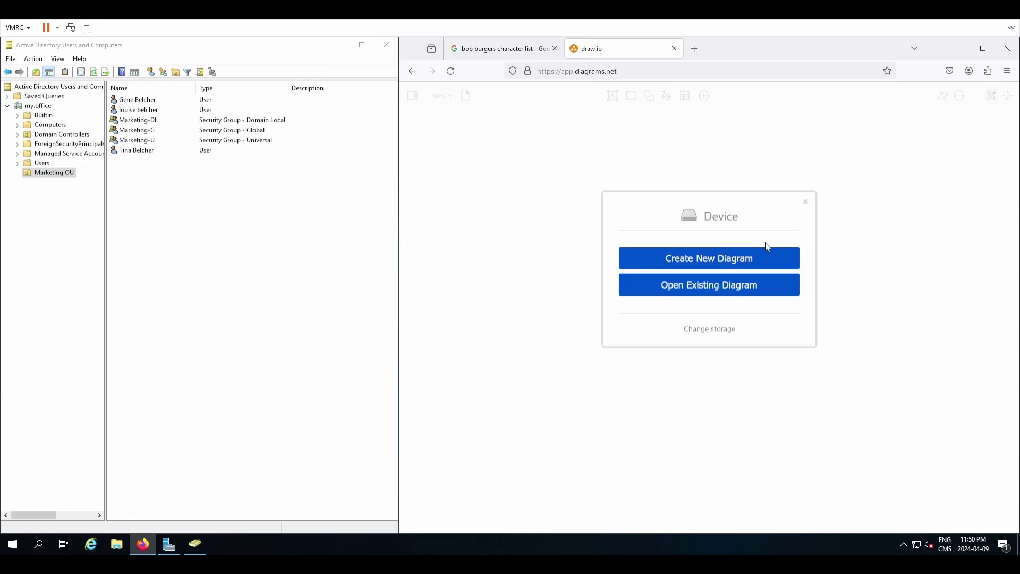
{"action": "left_click", "coordinate": [708, 267]}
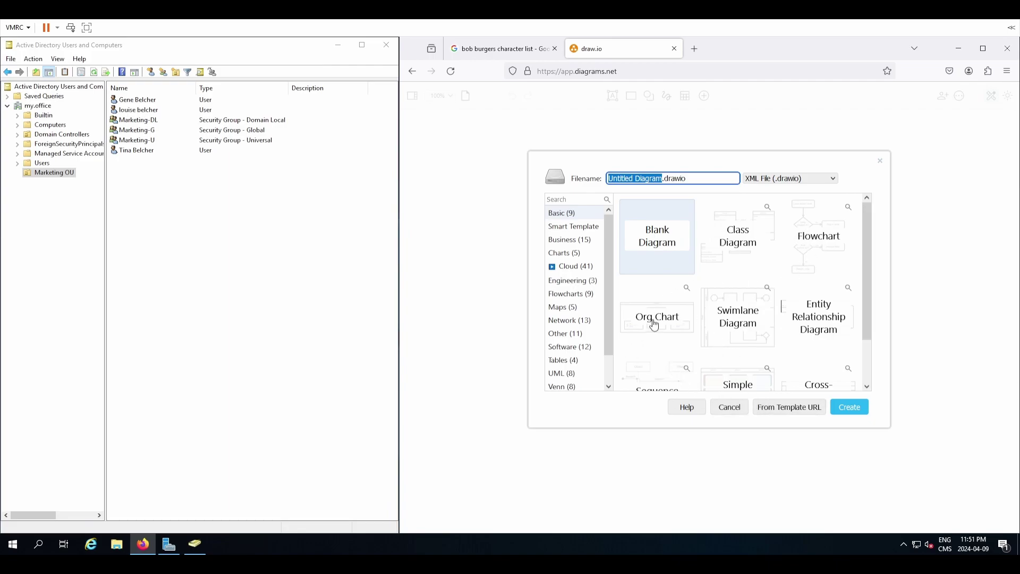
{"action": "left_click", "coordinate": [655, 325]}
{"action": "left_click", "coordinate": [842, 409]}
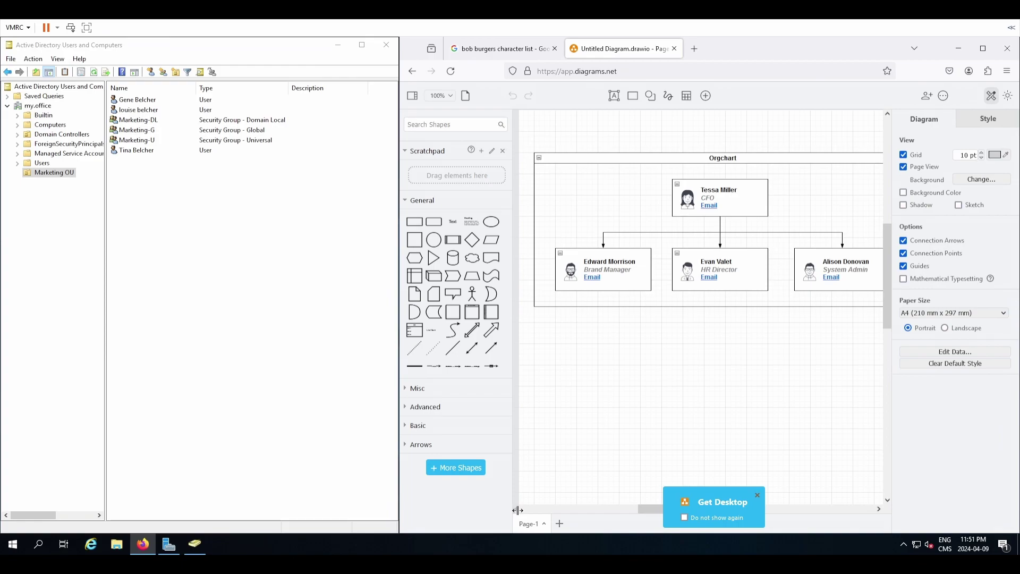
Inspect the label of the top CFO box in the org chart.
{"action": "scroll", "coordinate": [730, 377], "scroll_direction": "up", "scroll_amount": 1}
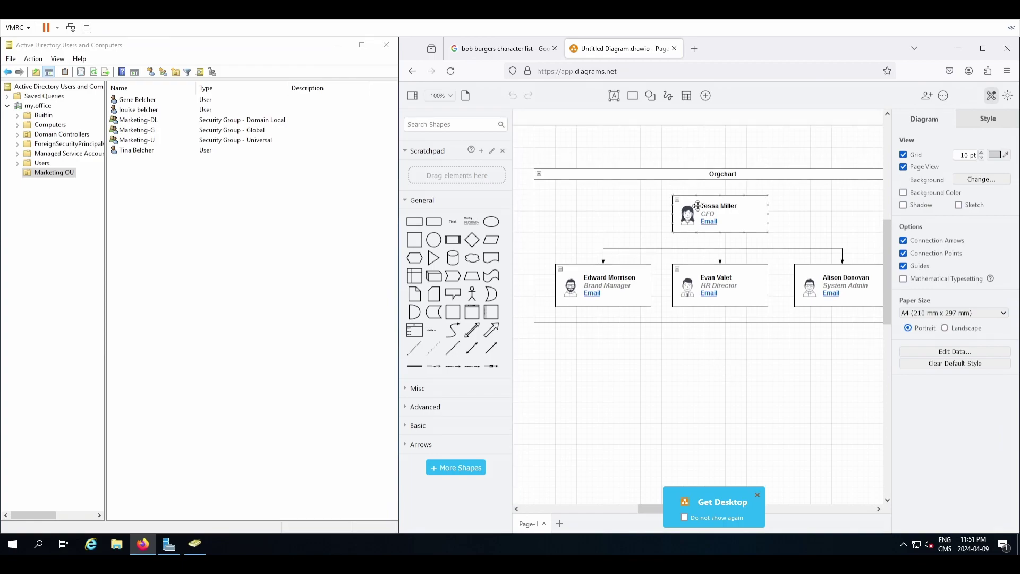
{"action": "mouse_move", "coordinate": [698, 205]}
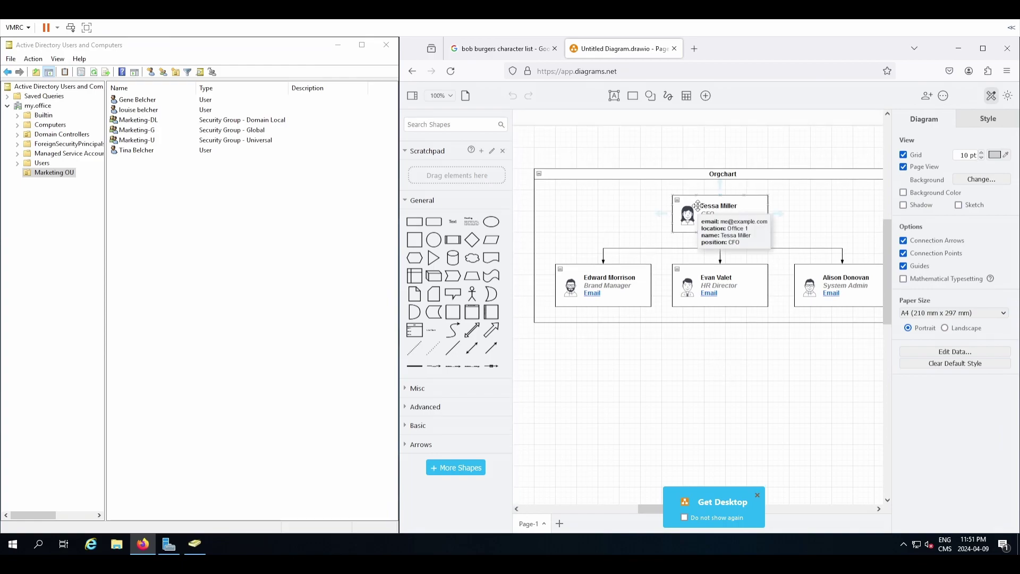
{"action": "double_click", "coordinate": [728, 213]}
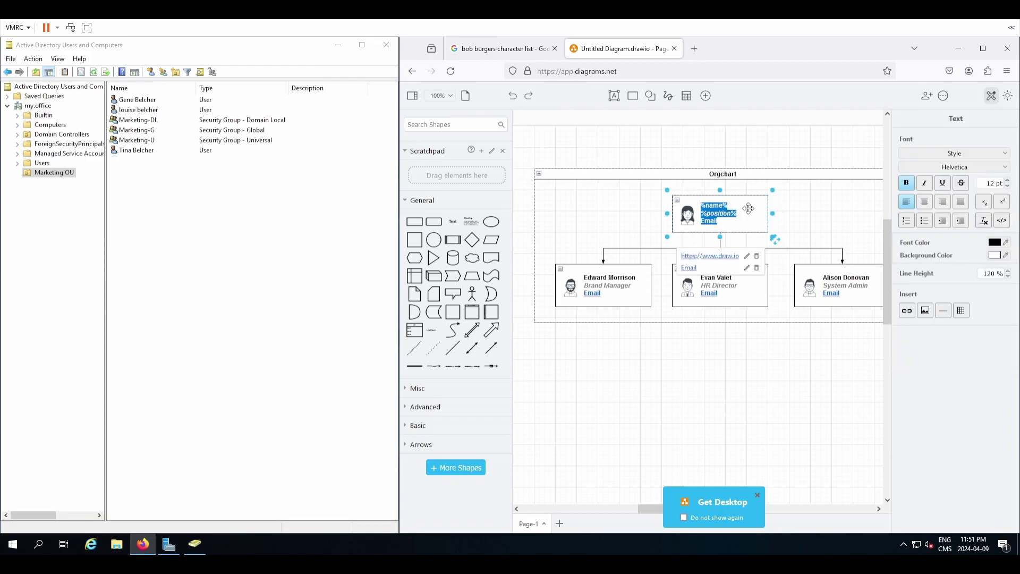
{"action": "left_click", "coordinate": [748, 208]}
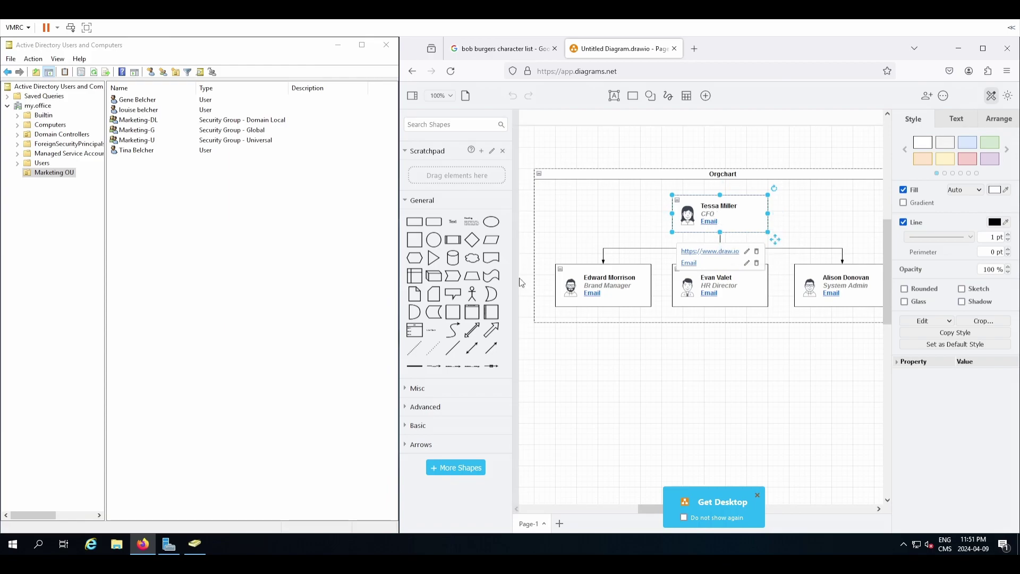
Select and deselect the Orgchart container, then close the diagram's tab.
{"action": "left_click", "coordinate": [540, 296]}
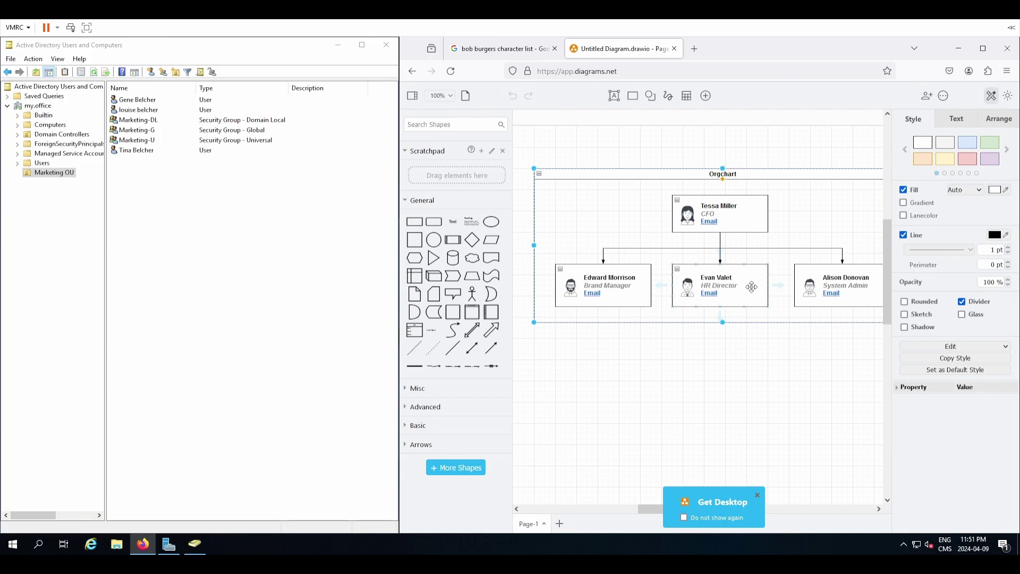
{"action": "mouse_move", "coordinate": [564, 288]}
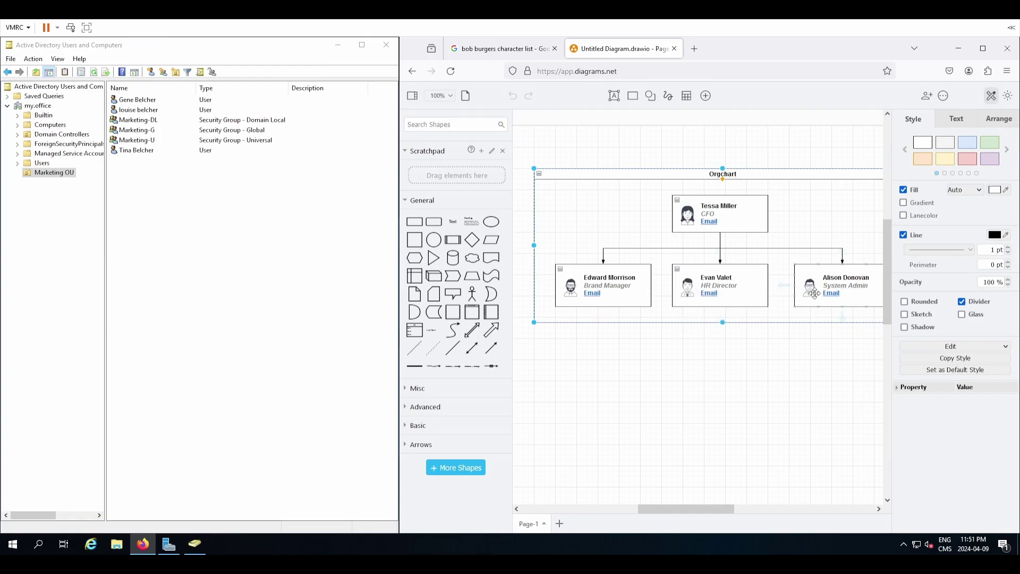
{"action": "mouse_move", "coordinate": [814, 294]}
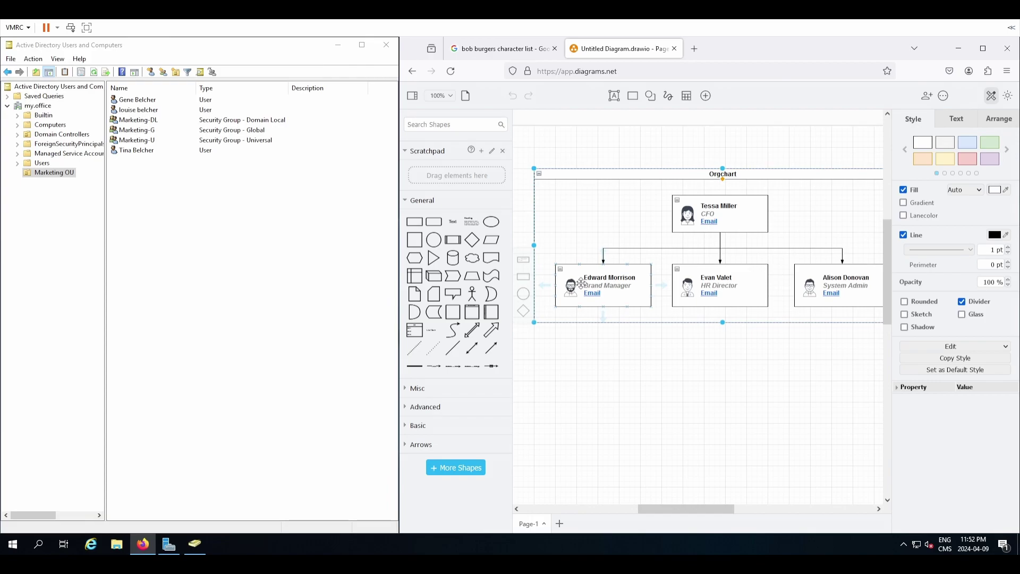
{"action": "left_click", "coordinate": [698, 412]}
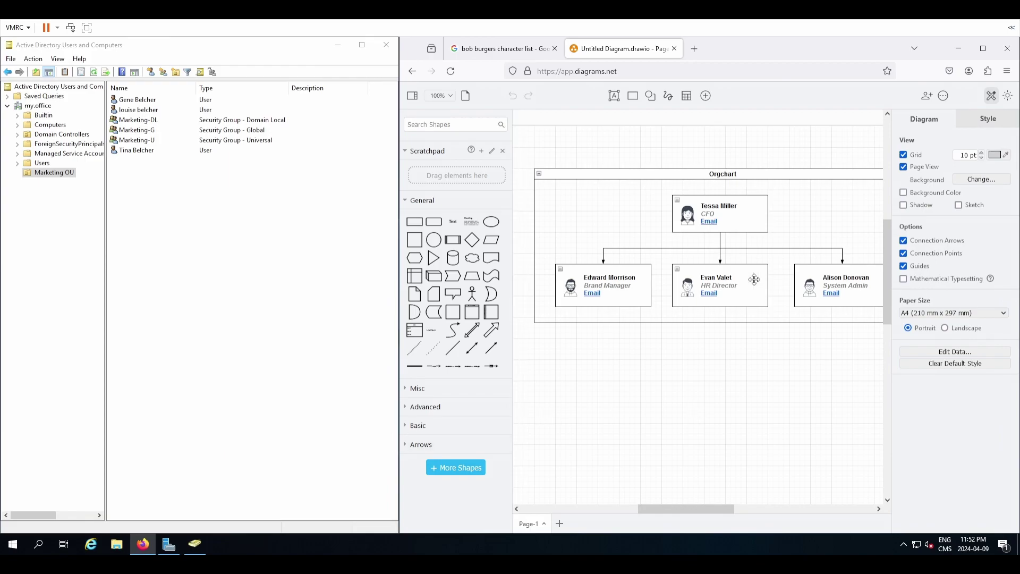
{"action": "left_click", "coordinate": [674, 49]}
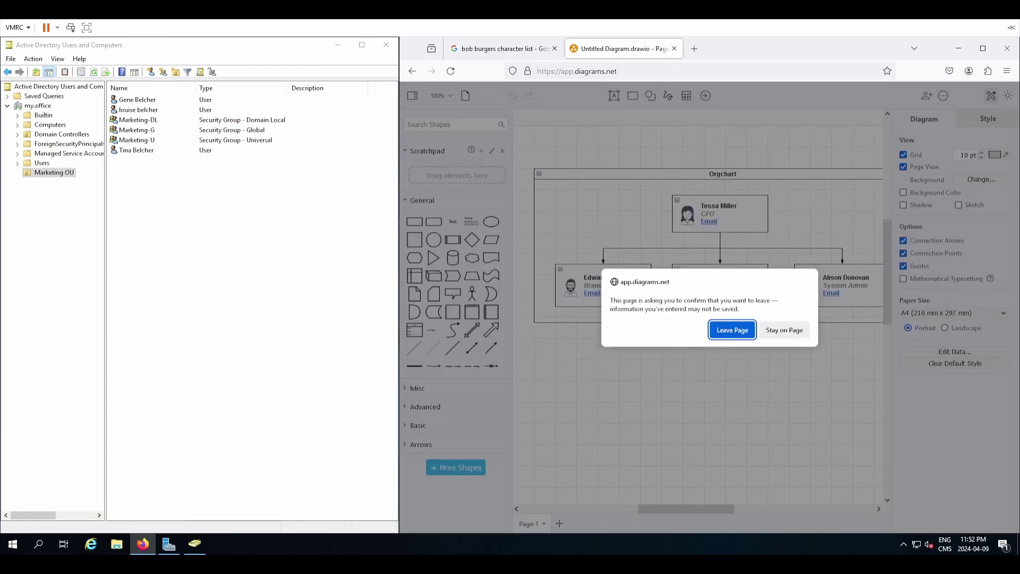
Confirm Leave Page to discard the unsaved draw.io diagram.
{"action": "left_click", "coordinate": [744, 334]}
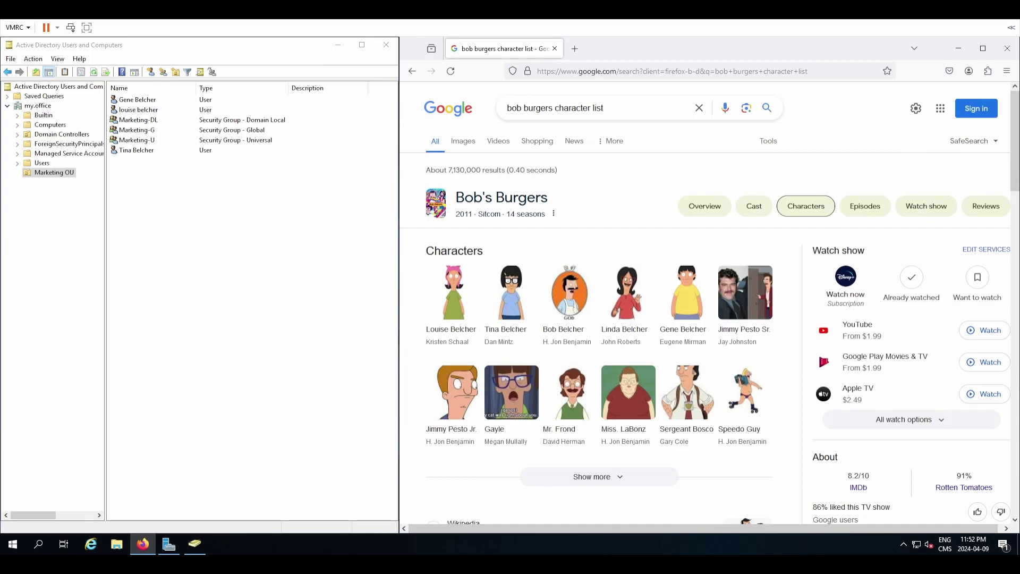
Start a new computer object in Marketing OU named MKTG-PC-01.
{"action": "right_click", "coordinate": [240, 303]}
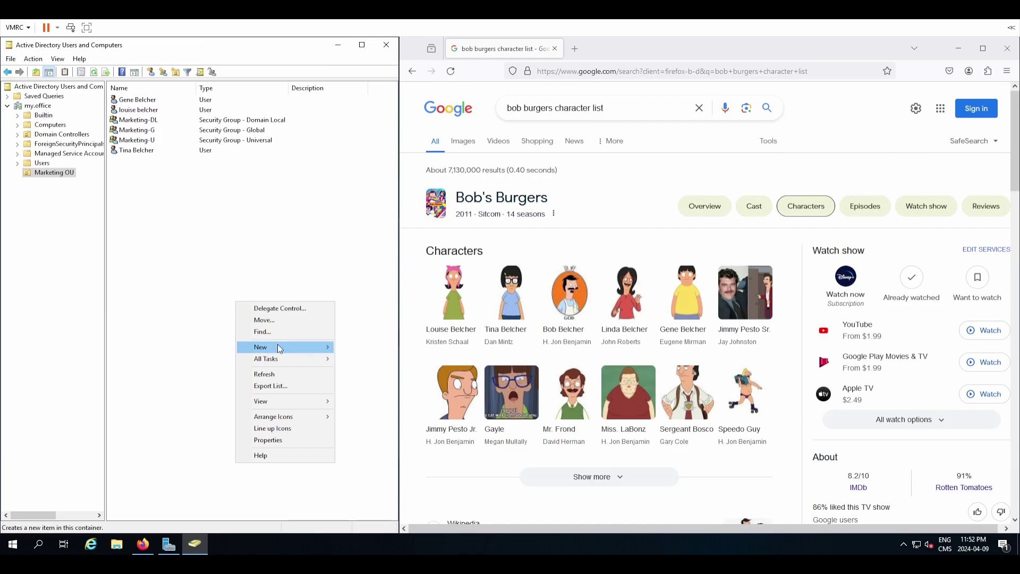
{"action": "left_click", "coordinate": [155, 209]}
{"action": "right_click", "coordinate": [64, 179]}
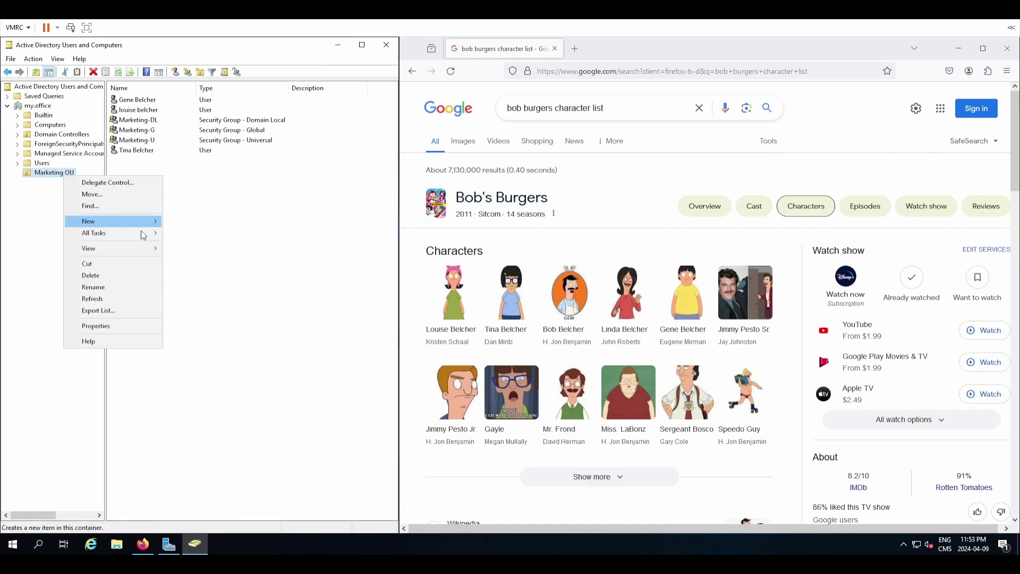
{"action": "mouse_move", "coordinate": [143, 221]}
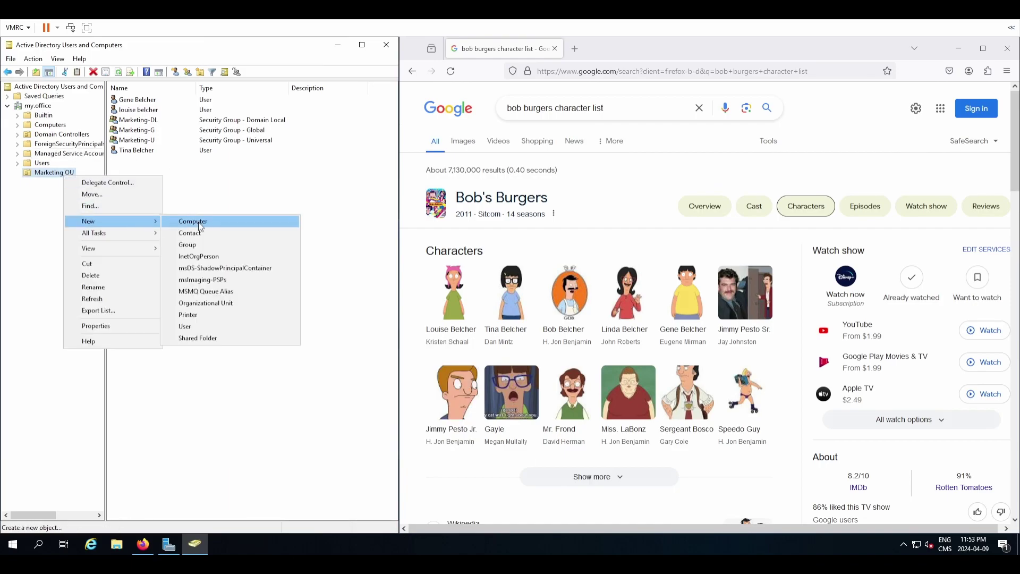
{"action": "left_click", "coordinate": [256, 222]}
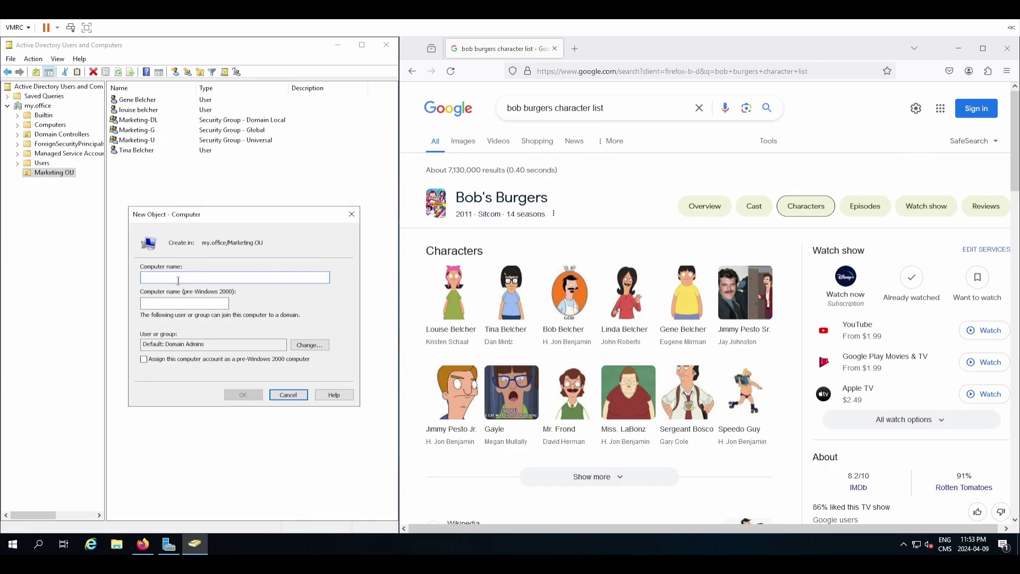
{"action": "type", "text": "MKTG-PC-01"}
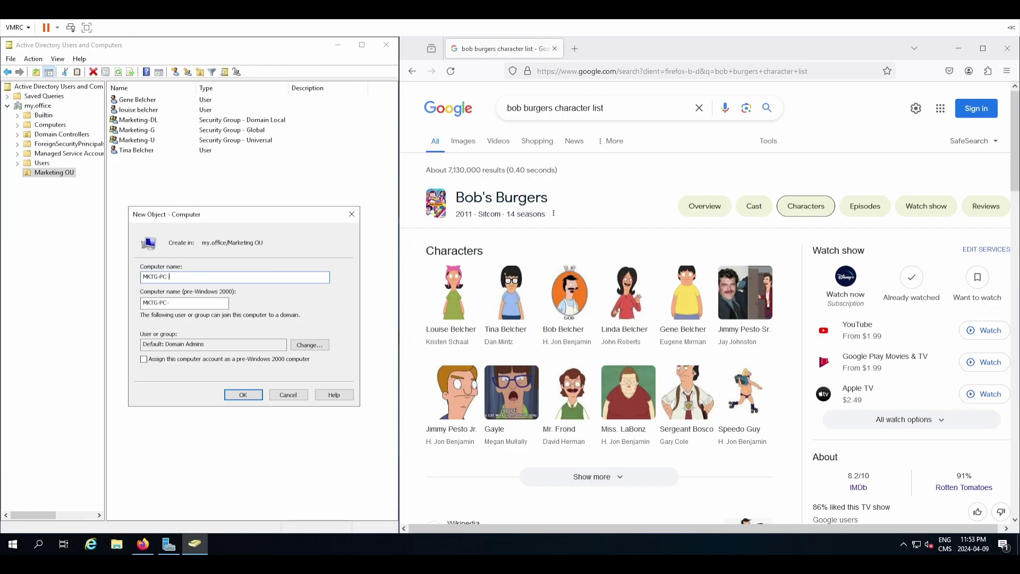
Allow Marketing-DL to join the computer to the domain and create MKTG-PC-01.
{"action": "left_click", "coordinate": [306, 346]}
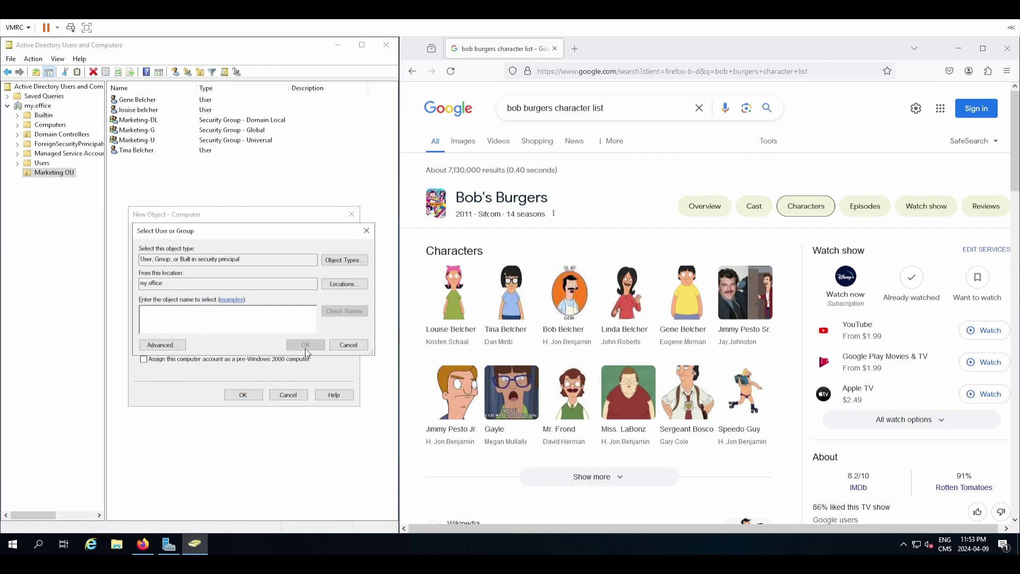
{"action": "left_click_drag", "start_coordinate": [236, 232], "coordinate": [289, 210]}
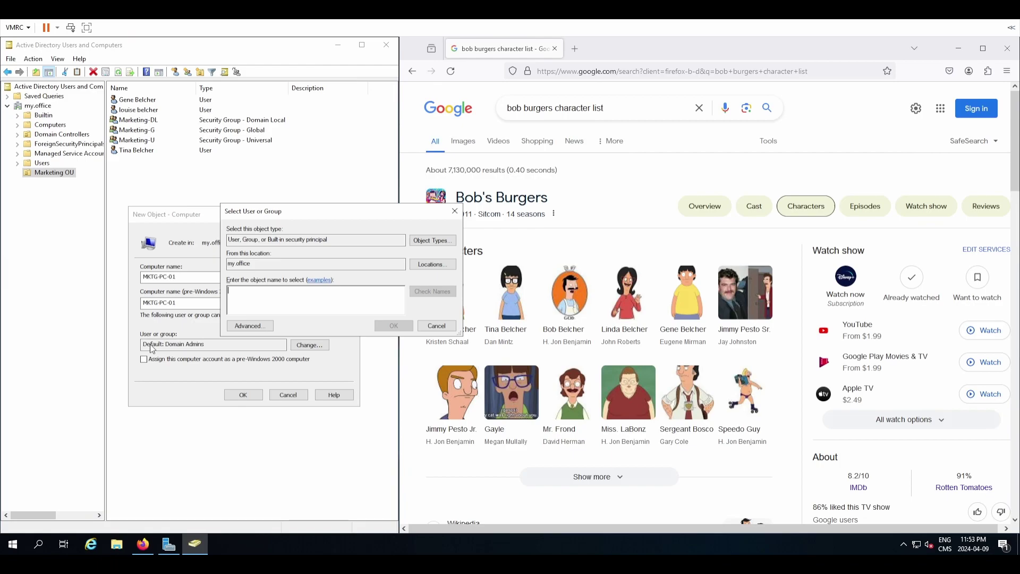
{"action": "type", "text": "Mkar"}
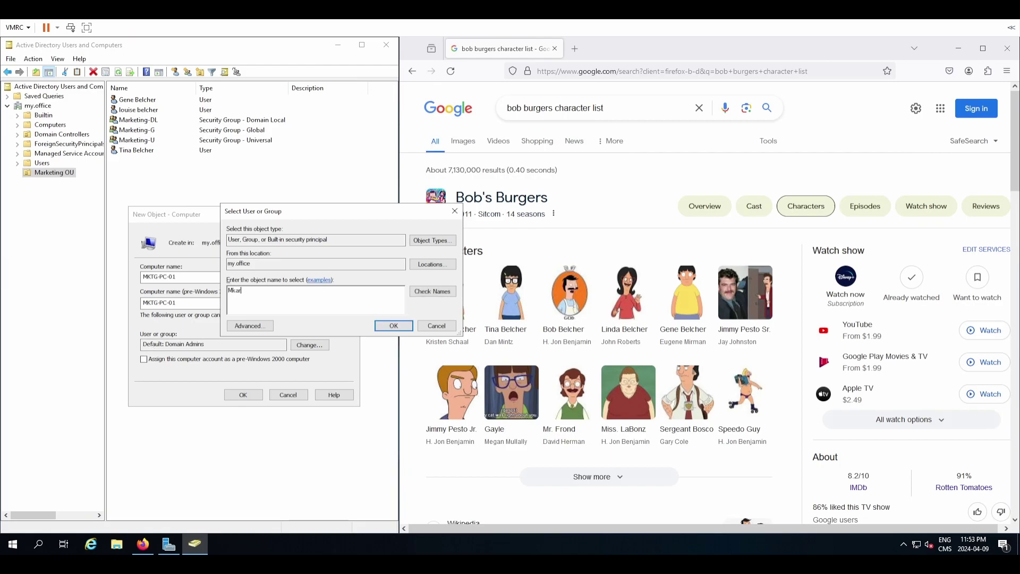
{"action": "type", "text": "keting-DL"}
{"action": "left_click", "coordinate": [435, 295]}
{"action": "left_click", "coordinate": [401, 327]}
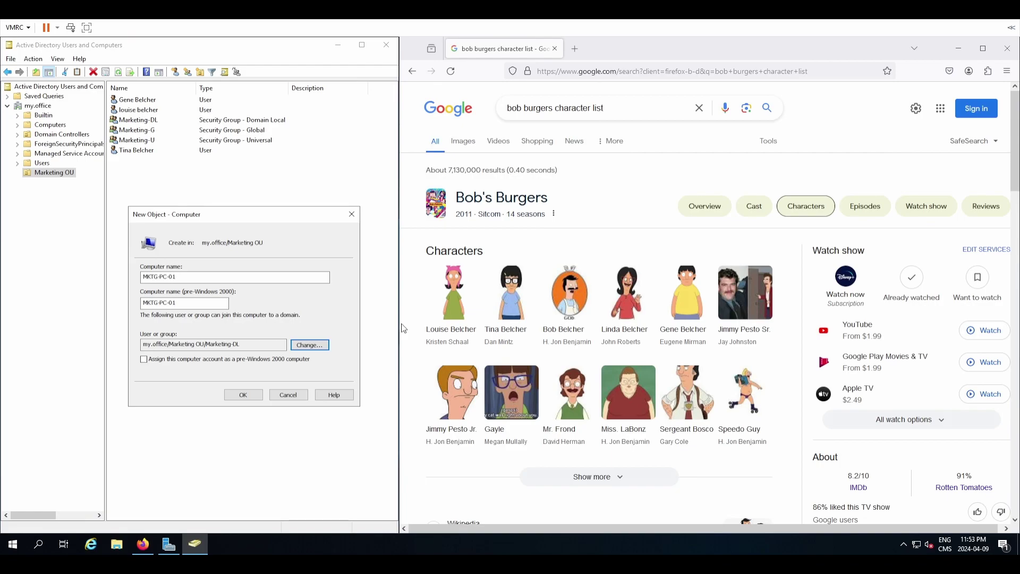
{"action": "left_click", "coordinate": [335, 394]}
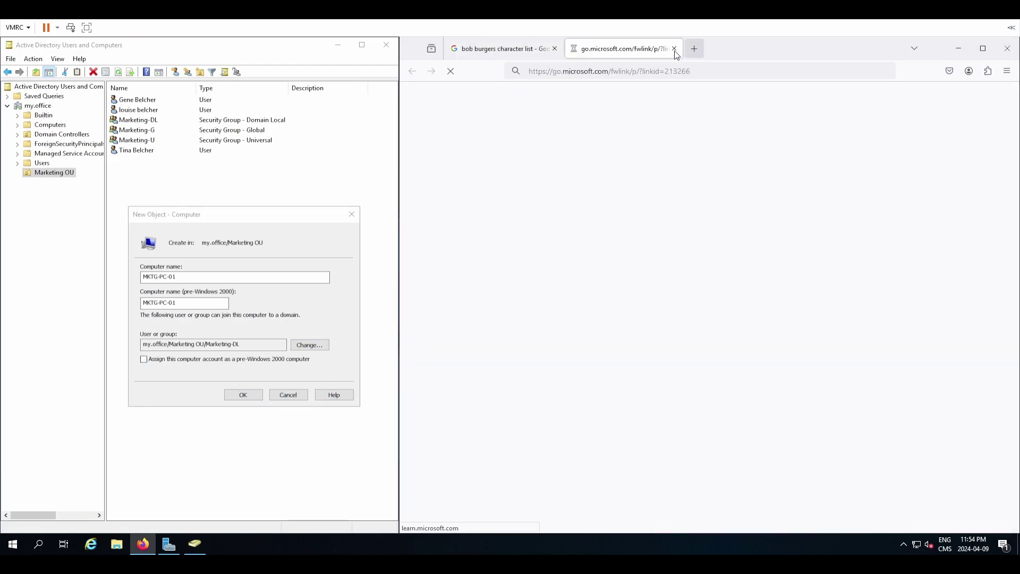
{"action": "left_click", "coordinate": [674, 49]}
{"action": "left_click", "coordinate": [247, 407]}
{"action": "left_click", "coordinate": [242, 395]}
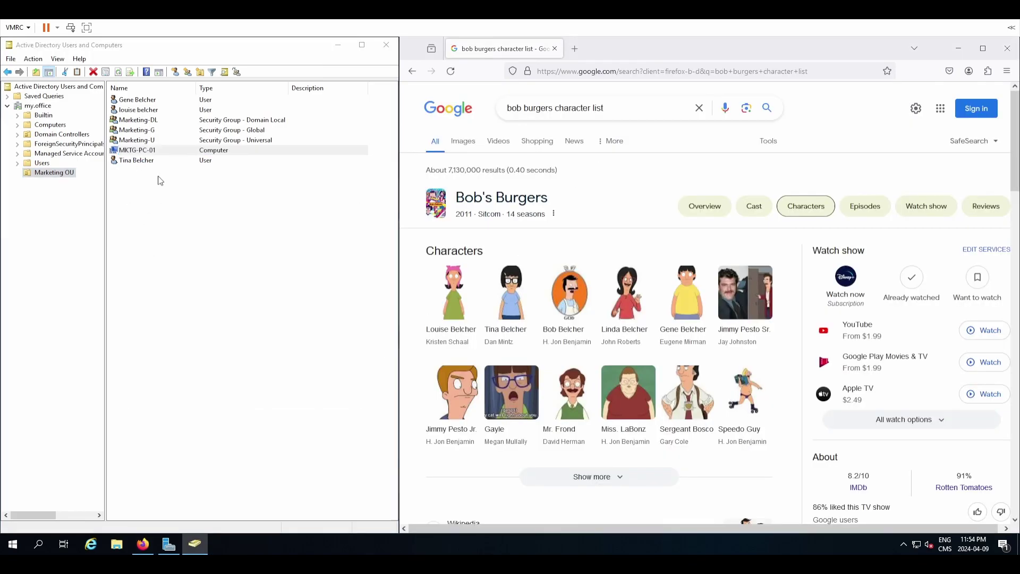
Open MKTG-PC-01's properties and look through its tabs.
{"action": "key", "text": "Return"}
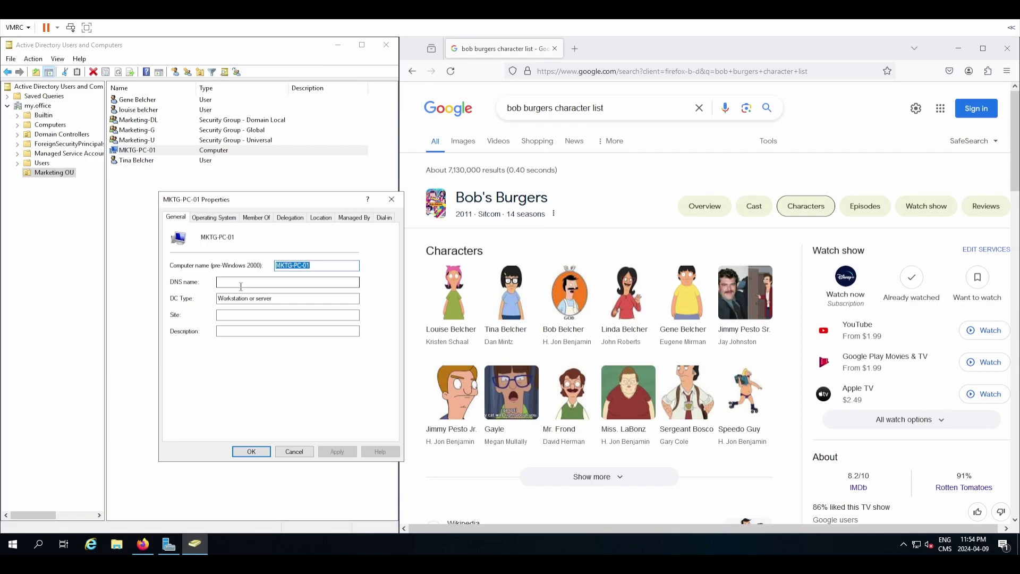
{"action": "left_click", "coordinate": [225, 219]}
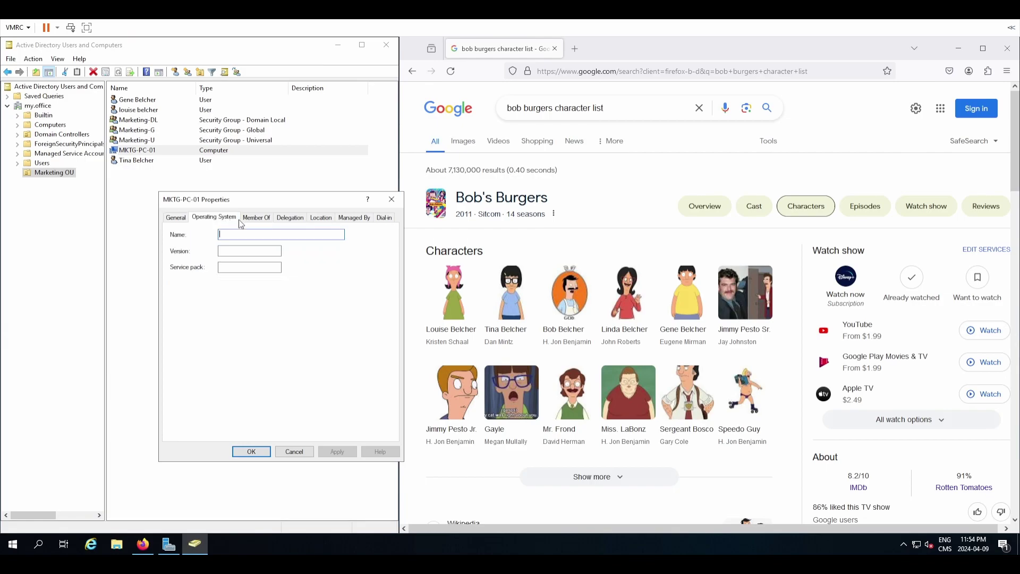
{"action": "left_click", "coordinate": [256, 218]}
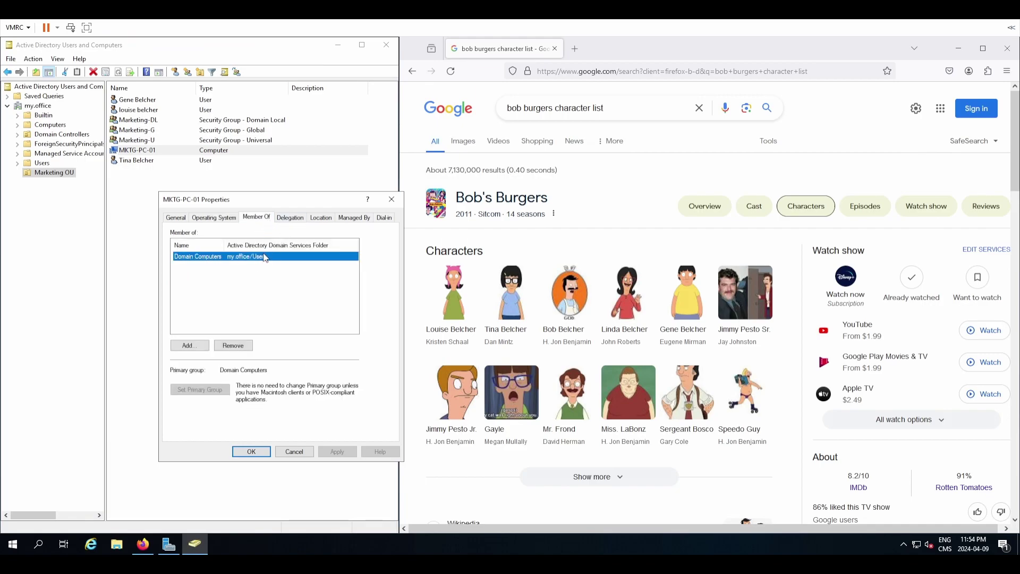
{"action": "left_click", "coordinate": [288, 218]}
{"action": "left_click", "coordinate": [320, 218]}
{"action": "left_click", "coordinate": [353, 218]}
{"action": "left_click", "coordinate": [384, 218]}
{"action": "left_click", "coordinate": [176, 217]}
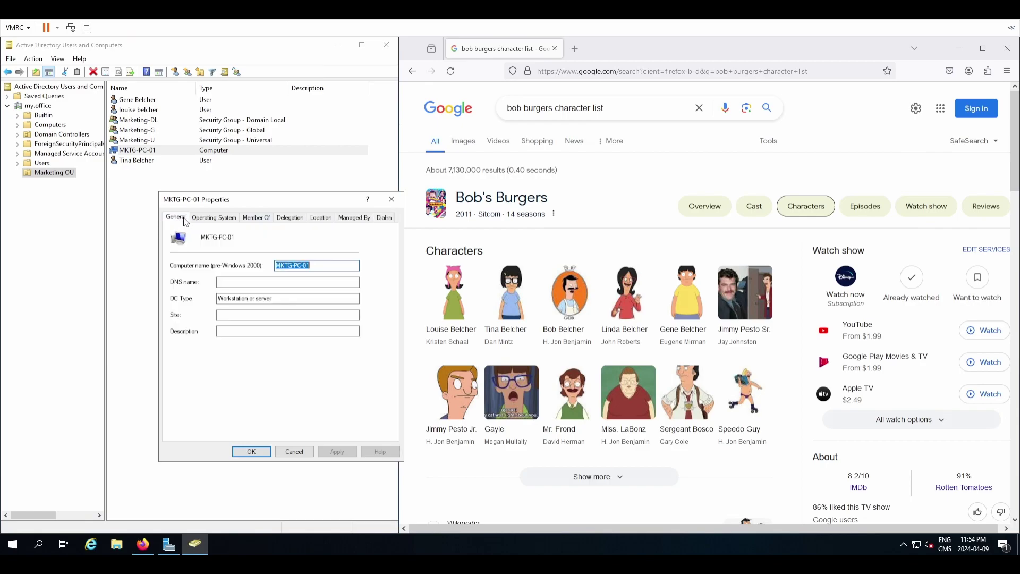
Give MKTG-PC-01 a description naming it a character user's Marketing PC and apply it.
{"action": "left_click", "coordinate": [236, 285]}
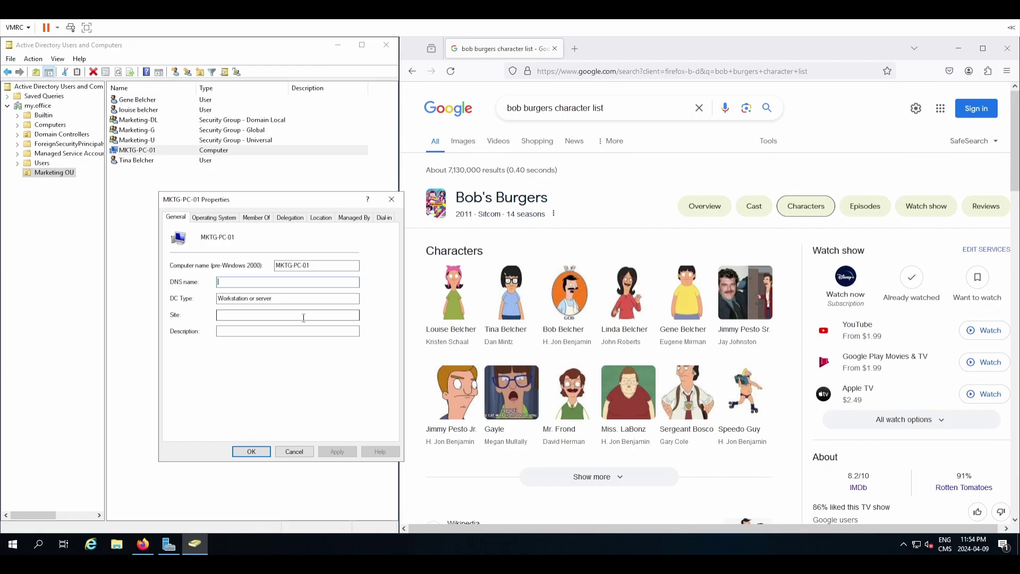
{"action": "key", "text": "Tab"}
{"action": "left_click", "coordinate": [225, 317]}
{"action": "left_click", "coordinate": [242, 331]}
{"action": "type", "text": "dfasdf"}
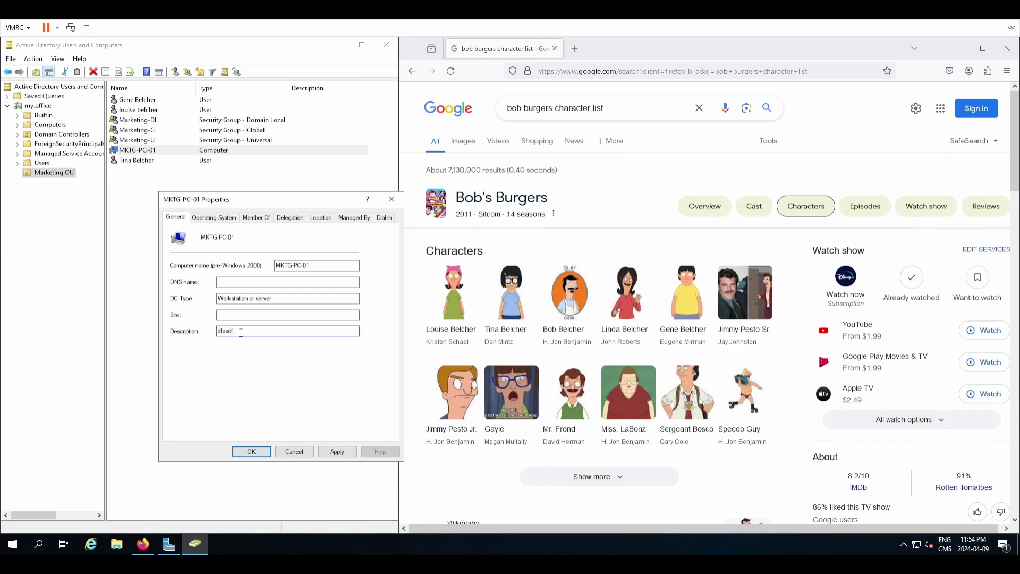
{"action": "left_click_drag", "start_coordinate": [250, 330], "coordinate": [163, 327]}
{"action": "type", "text": "Marketing PC of Tina Belcher"}
{"action": "left_click", "coordinate": [336, 451]}
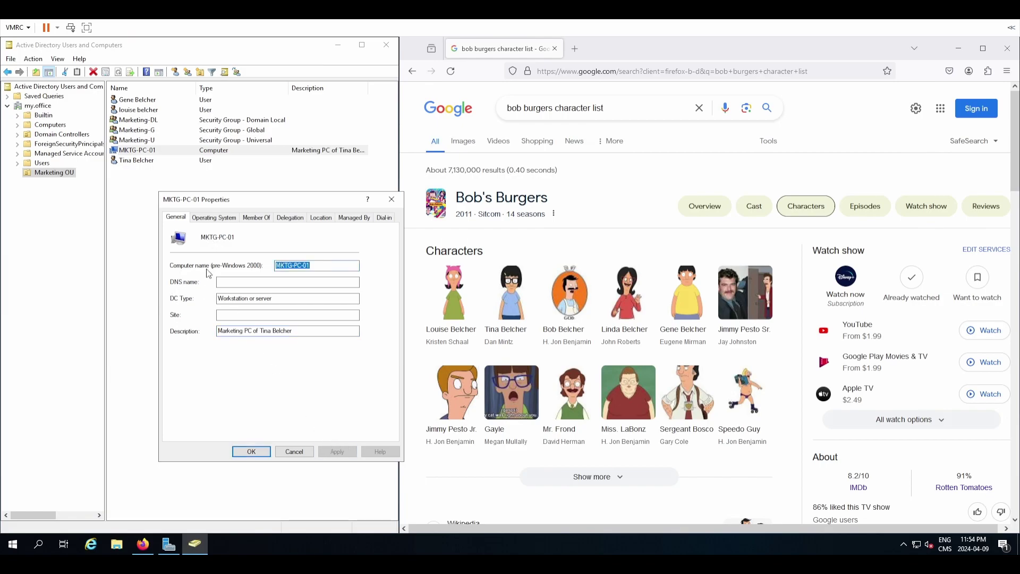
{"action": "left_click", "coordinate": [222, 218]}
{"action": "left_click", "coordinate": [259, 217]}
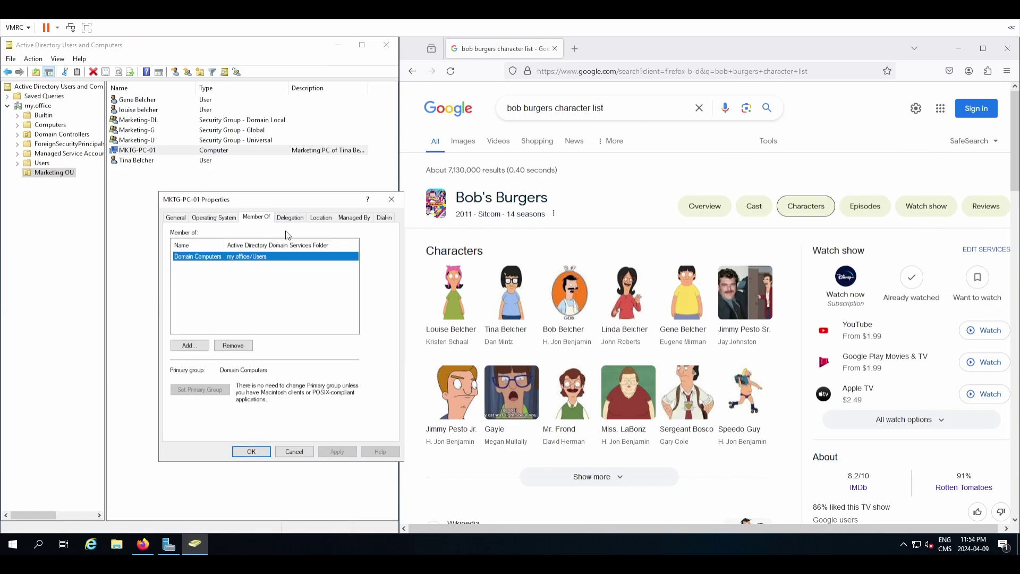
Add MKTG-PC-01 to Marketing-DL, searching in Marketing OU, and save the properties.
{"action": "left_click", "coordinate": [188, 346]}
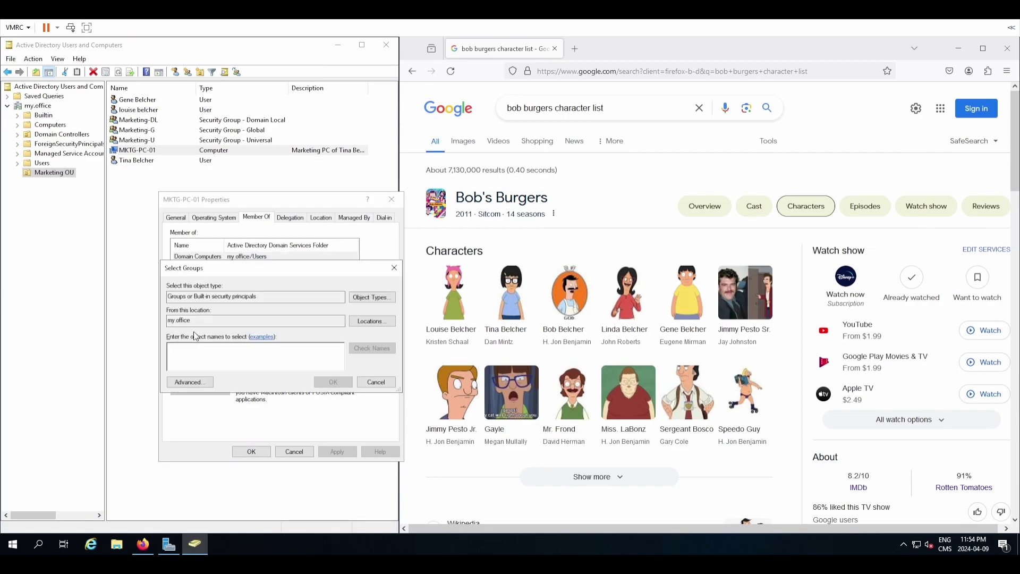
{"action": "left_click_drag", "start_coordinate": [195, 272], "coordinate": [318, 250]}
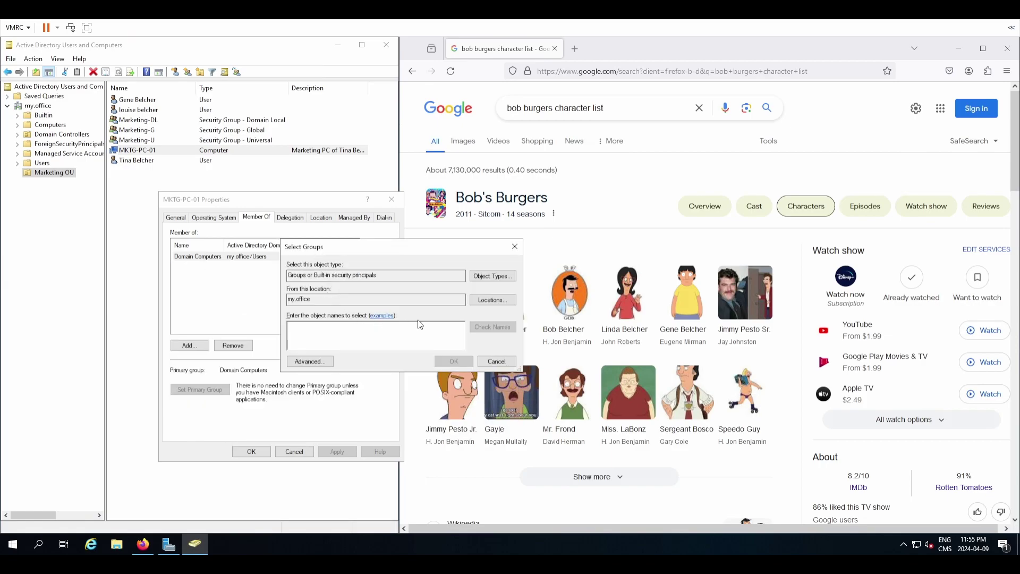
{"action": "left_click", "coordinate": [494, 300]}
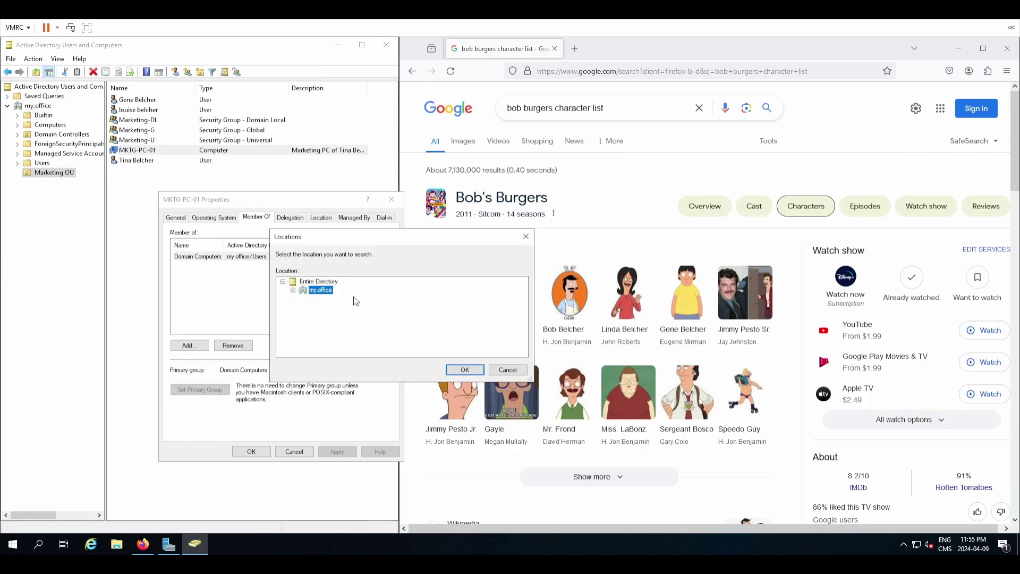
{"action": "scroll", "coordinate": [313, 326], "scroll_direction": "down", "scroll_amount": 1}
{"action": "left_click", "coordinate": [336, 324]}
{"action": "left_click", "coordinate": [457, 370]}
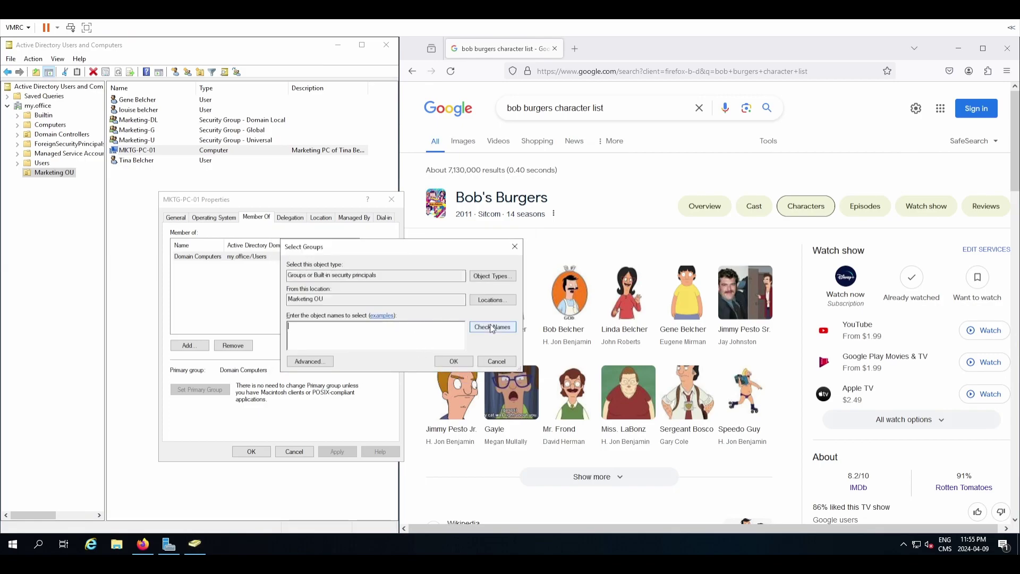
{"action": "type", "text": "Marketing"}
{"action": "type", "text": "-LD"}
{"action": "left_click", "coordinate": [491, 327]}
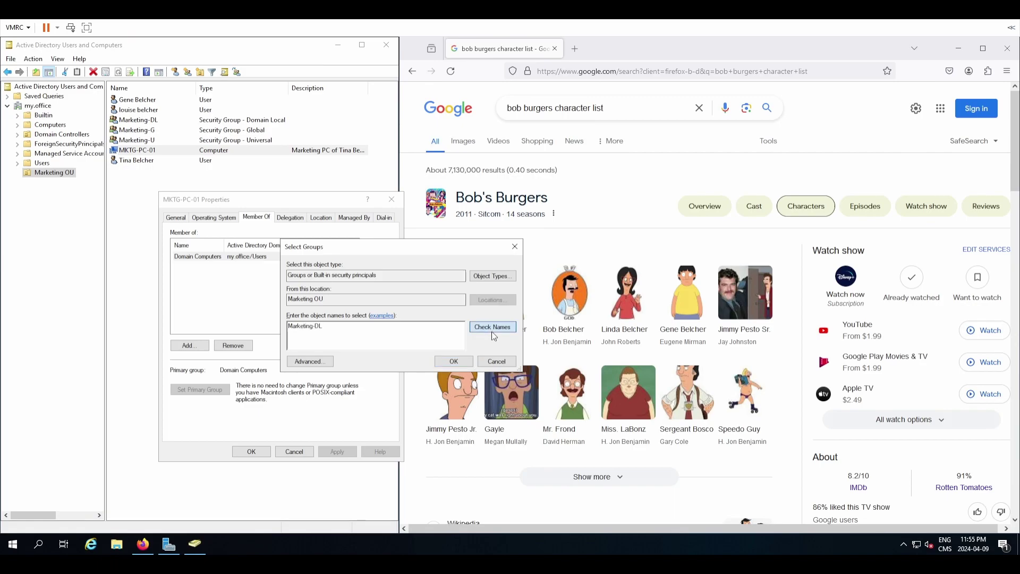
{"action": "left_click", "coordinate": [454, 361]}
{"action": "left_click", "coordinate": [196, 257]}
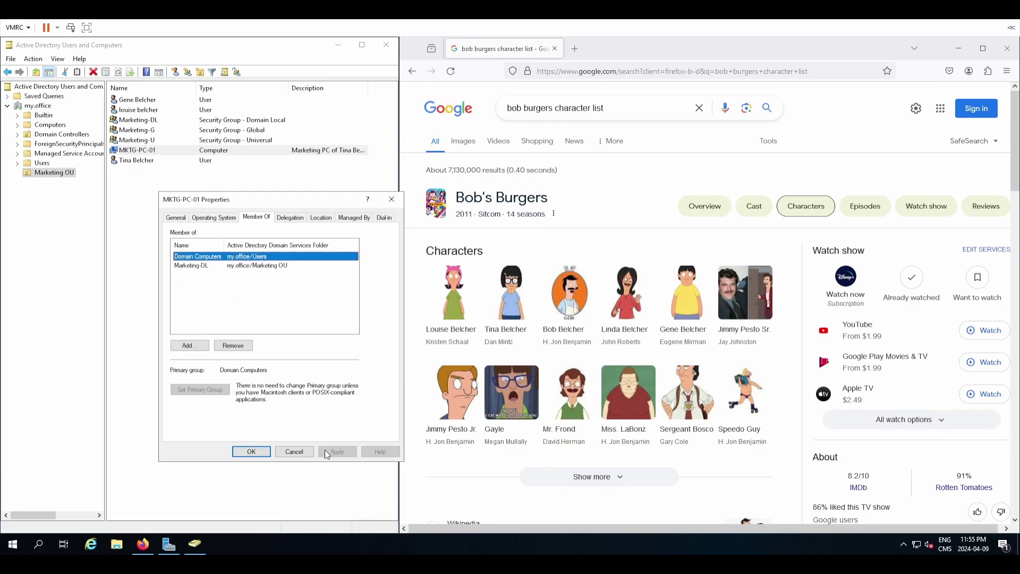
{"action": "left_click", "coordinate": [253, 451]}
Clear the OU list selection and close Firefox off the screen.
{"action": "left_click", "coordinate": [206, 270]}
{"action": "right_click", "coordinate": [210, 245]}
{"action": "left_click", "coordinate": [181, 304]}
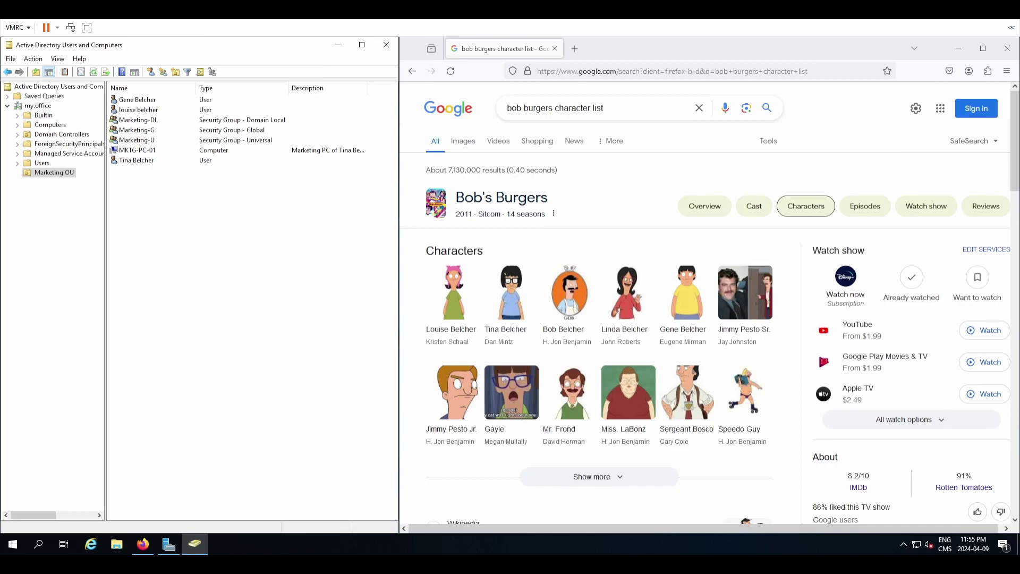
{"action": "key", "text": "alt+F4"}
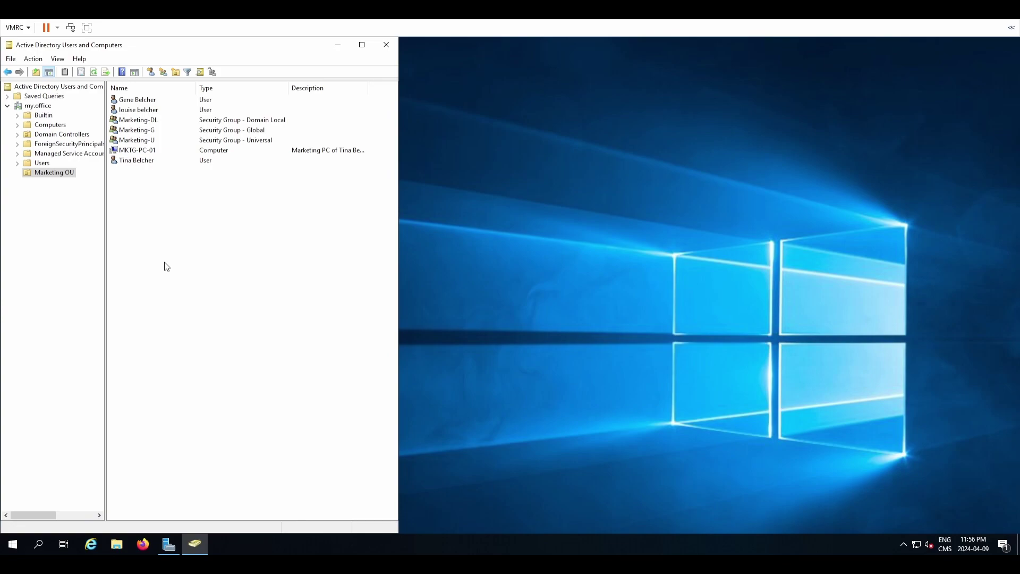
Start a new user in Marketing OU named 'marketing administrator' with logon name market.admin.
{"action": "right_click", "coordinate": [165, 265]}
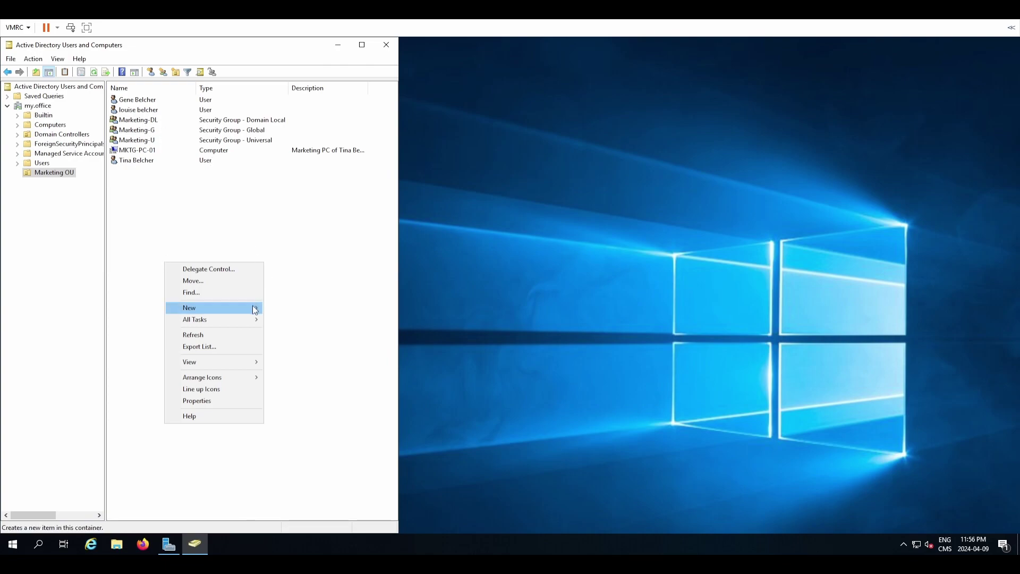
{"action": "mouse_move", "coordinate": [254, 310]}
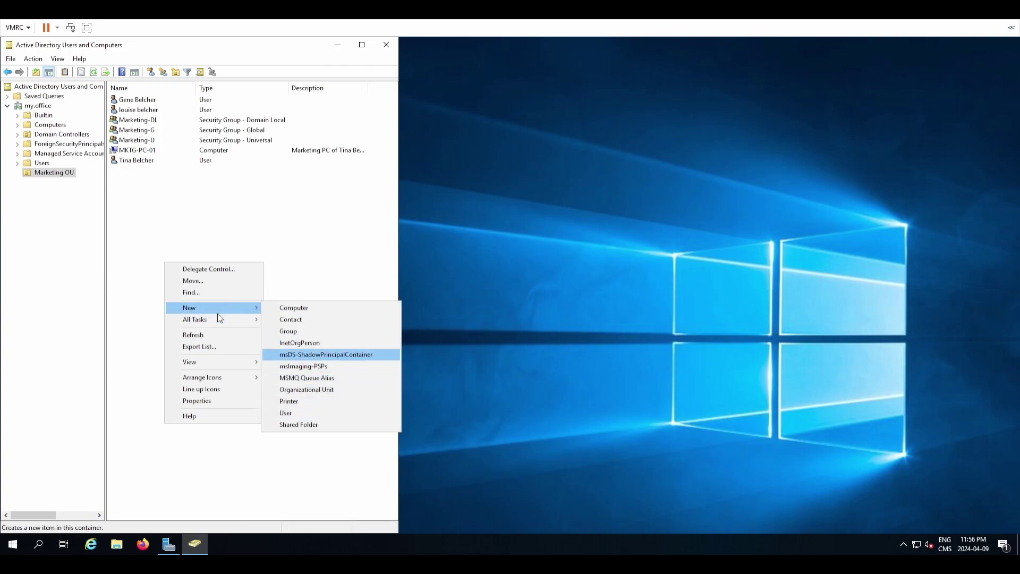
{"action": "left_click", "coordinate": [334, 412]}
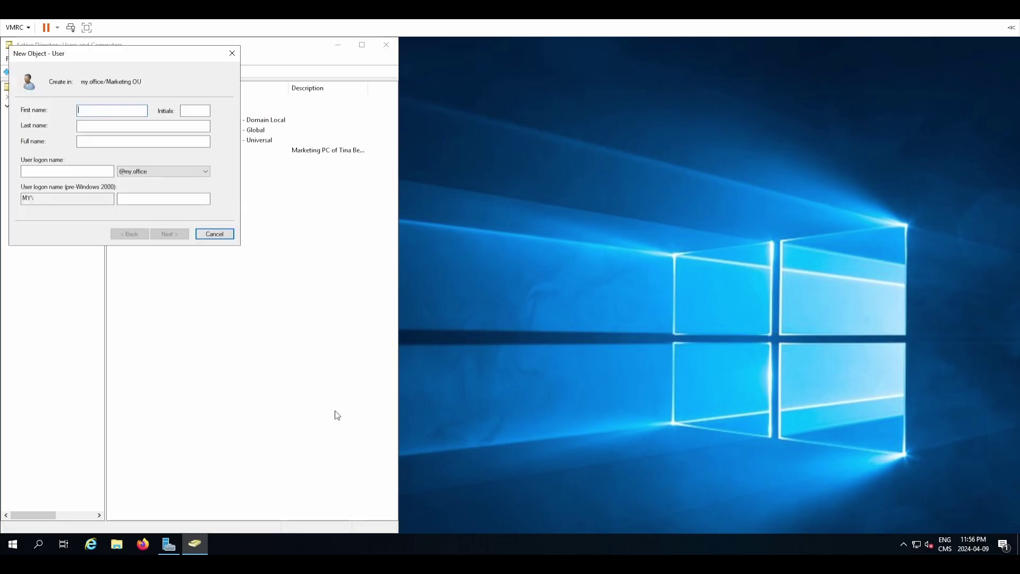
{"action": "type", "text": "marketing administrator"}
{"action": "key", "text": "Tab"}
{"action": "key", "text": "Tab"}
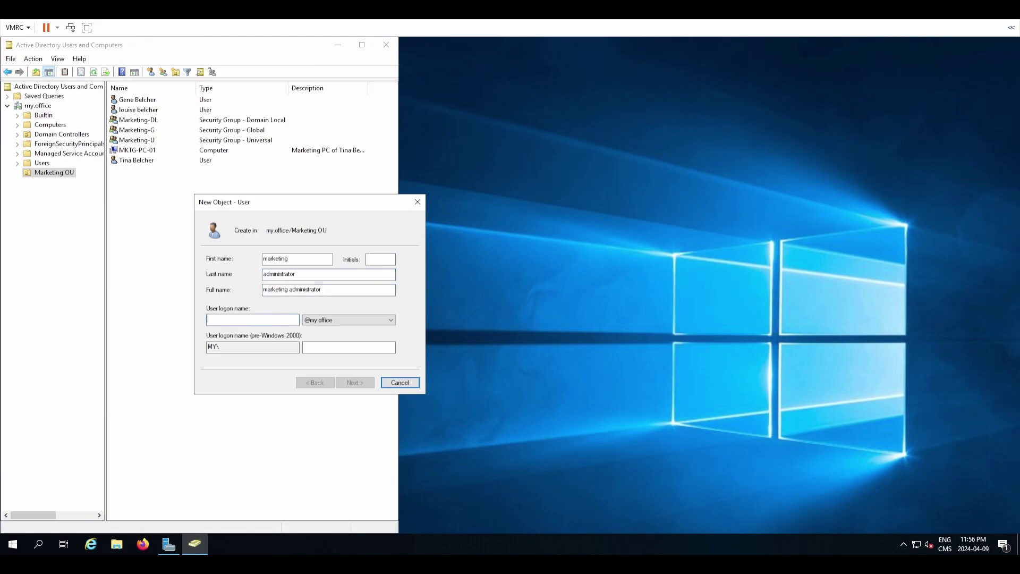
{"action": "type", "text": "market.admin"}
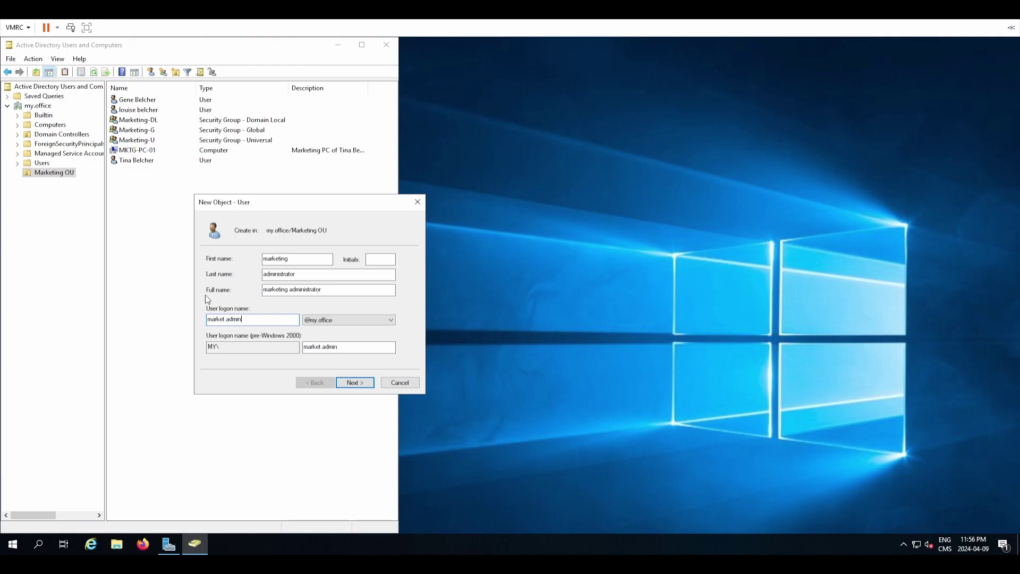
{"action": "left_click", "coordinate": [367, 381]}
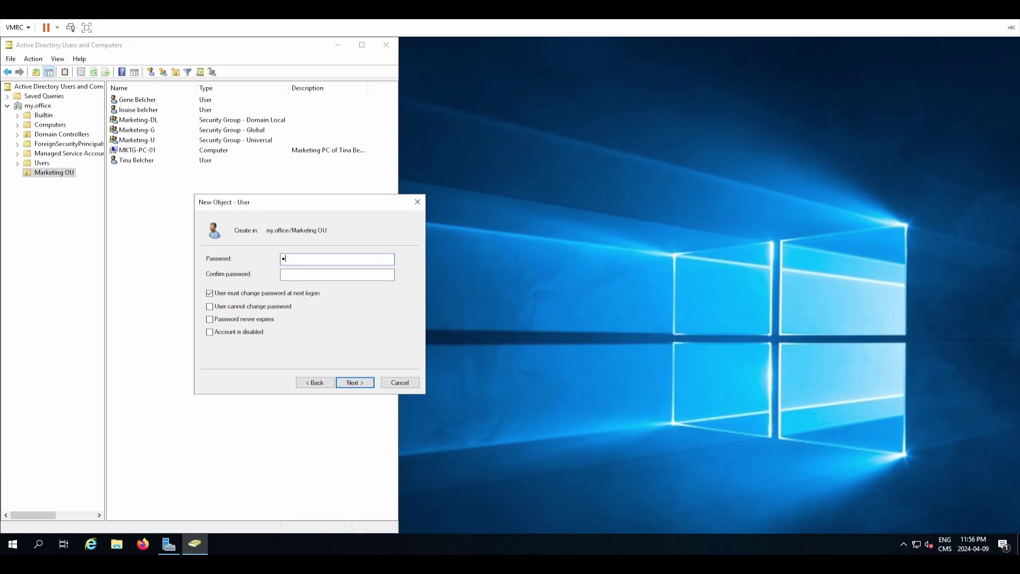
Enter and confirm the account password, then finish creating the user.
{"action": "type", "text": "••••••••••"}
{"action": "key", "text": "Tab"}
{"action": "type", "text": "••••••••••••"}
{"action": "left_click", "coordinate": [355, 382]}
{"action": "left_click", "coordinate": [355, 383]}
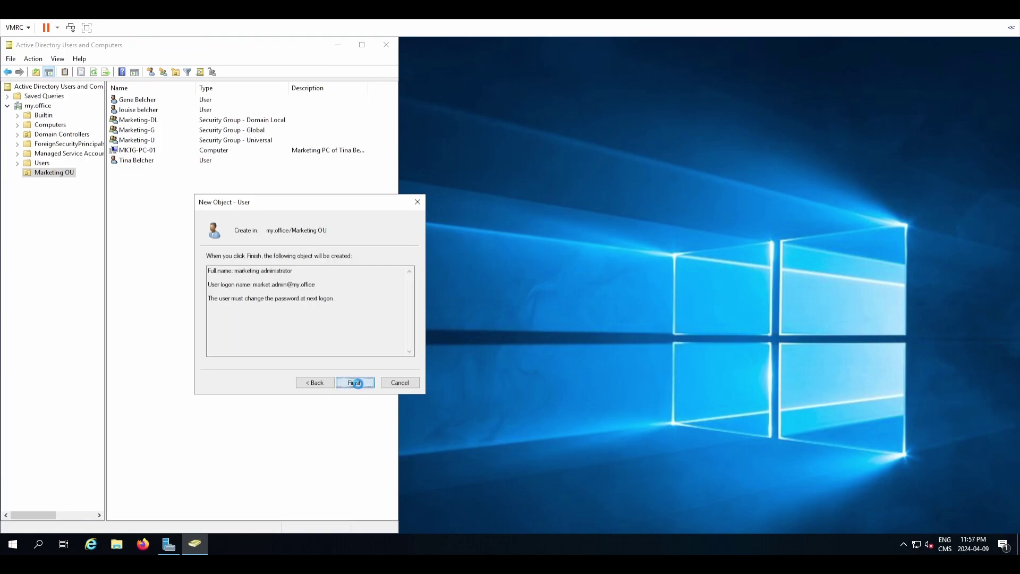
Add marketing administrator to the Domain Admins group, correcting the misspelled group name.
{"action": "right_click", "coordinate": [166, 124]}
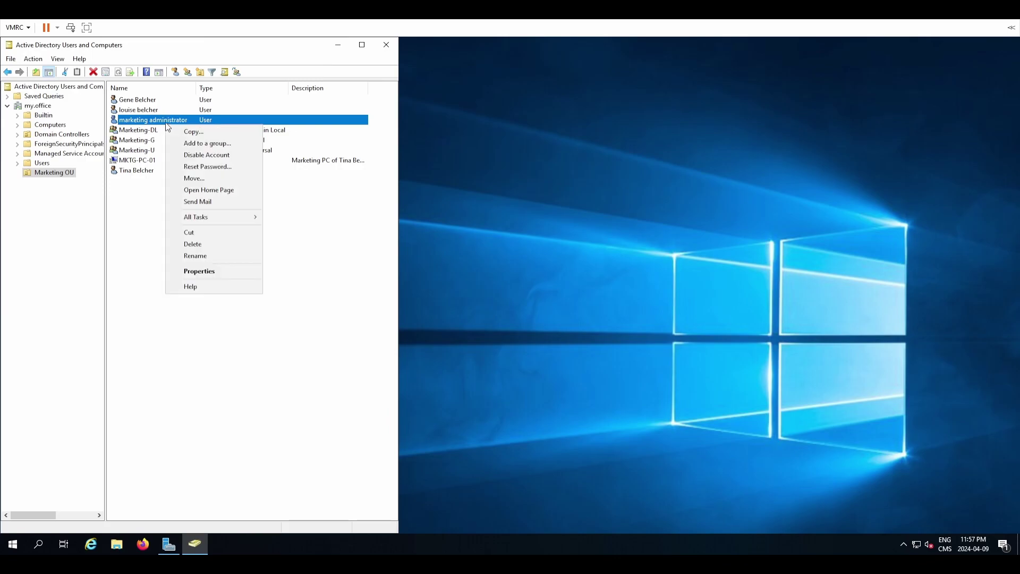
{"action": "left_click", "coordinate": [200, 271]}
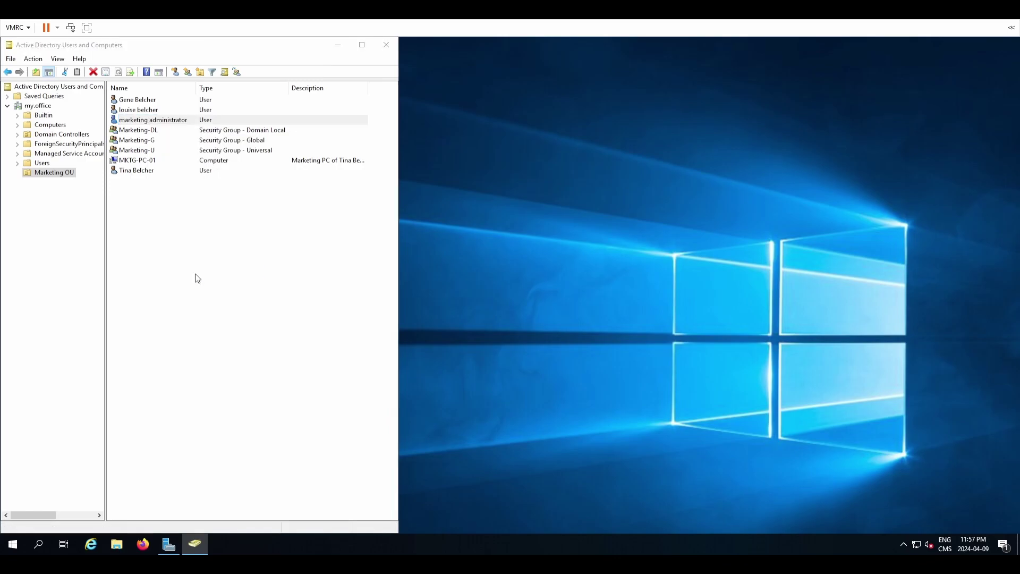
{"action": "left_click", "coordinate": [435, 190]}
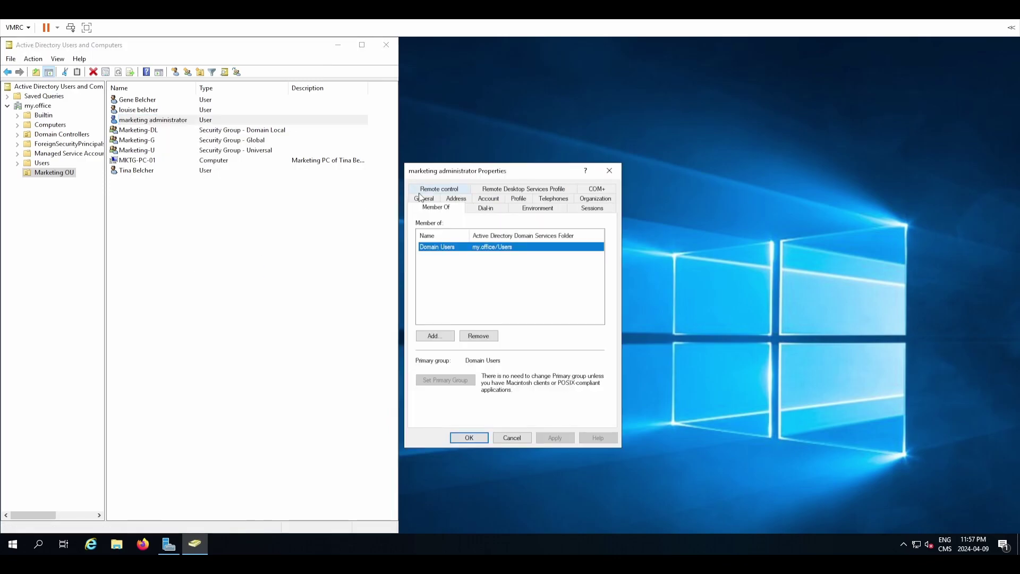
{"action": "left_click", "coordinate": [438, 338]}
{"action": "type", "text": "domain admini"}
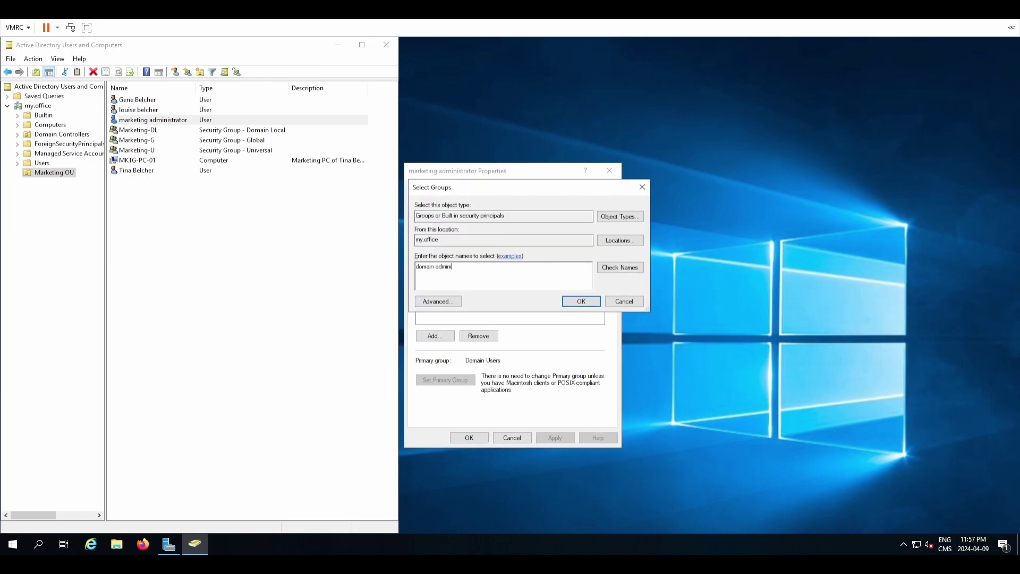
{"action": "type", "text": "strators"}
{"action": "left_click", "coordinate": [635, 268]}
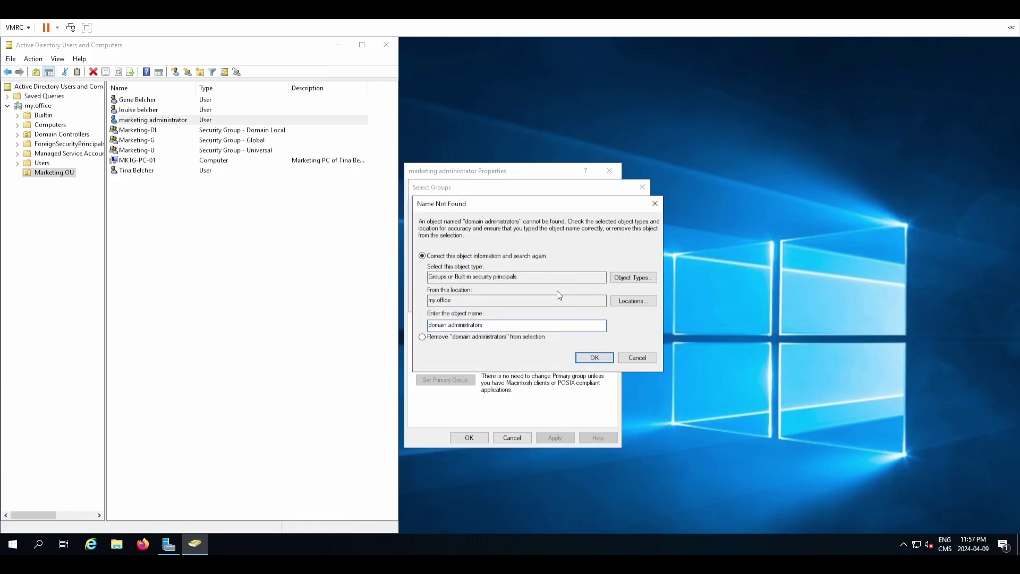
{"action": "left_click", "coordinate": [637, 357]}
{"action": "left_click", "coordinate": [501, 270]}
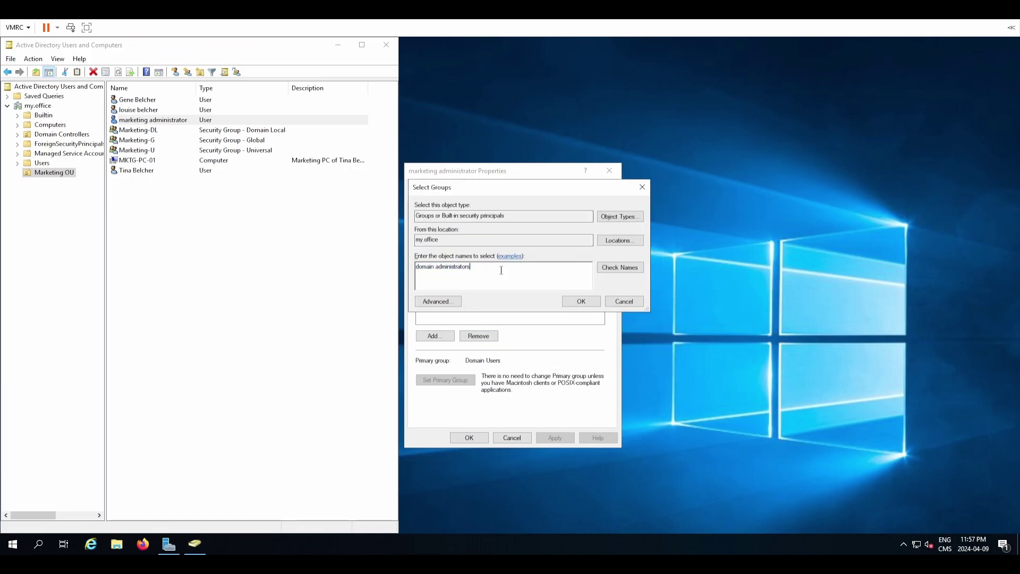
{"action": "key", "text": "BackSpace"}
{"action": "key", "text": "BackSpace"}
{"action": "key", "text": "BackSpace"}
{"action": "key", "text": "BackSpace"}
{"action": "key", "text": "BackSpace"}
{"action": "key", "text": "BackSpace"}
{"action": "key", "text": "BackSpace"}
{"action": "key", "text": "BackSpace"}
{"action": "left_click", "coordinate": [616, 267]}
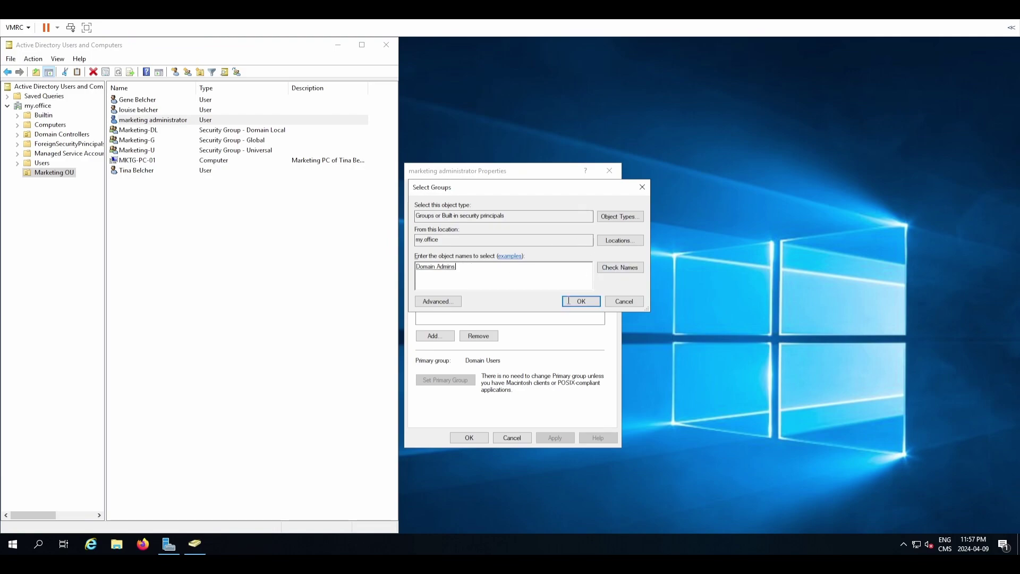
{"action": "left_click", "coordinate": [581, 302]}
{"action": "left_click", "coordinate": [436, 247]}
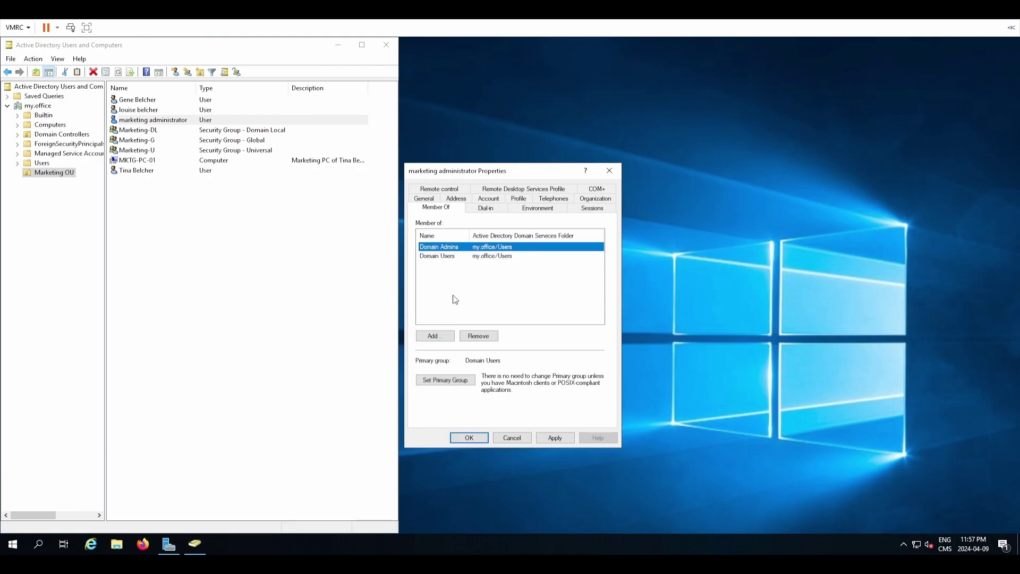
Add the user to the Marketing-U group and apply the memberships.
{"action": "left_click", "coordinate": [434, 335]}
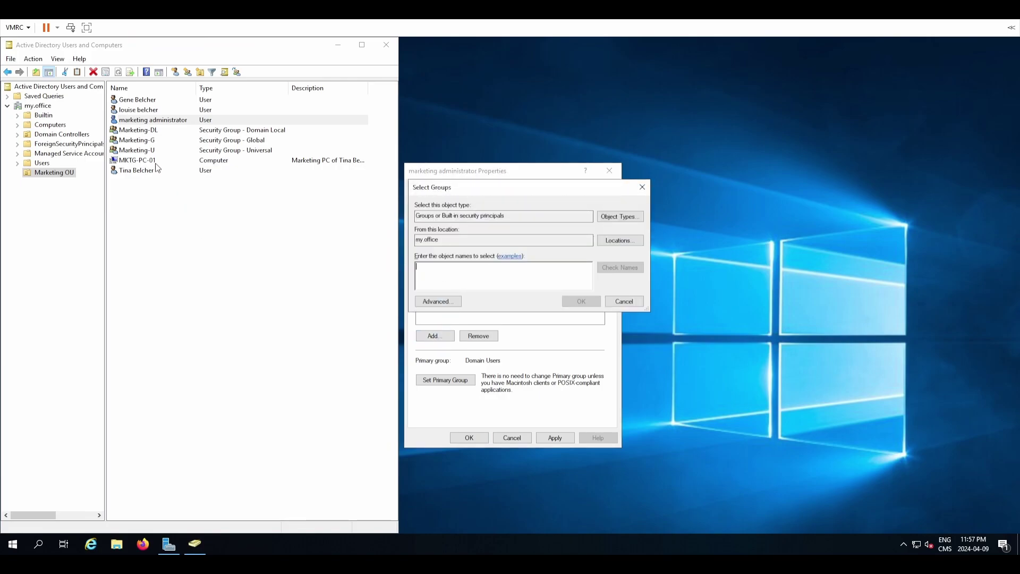
{"action": "type", "text": "Marketing-U"}
{"action": "left_click", "coordinate": [620, 267]}
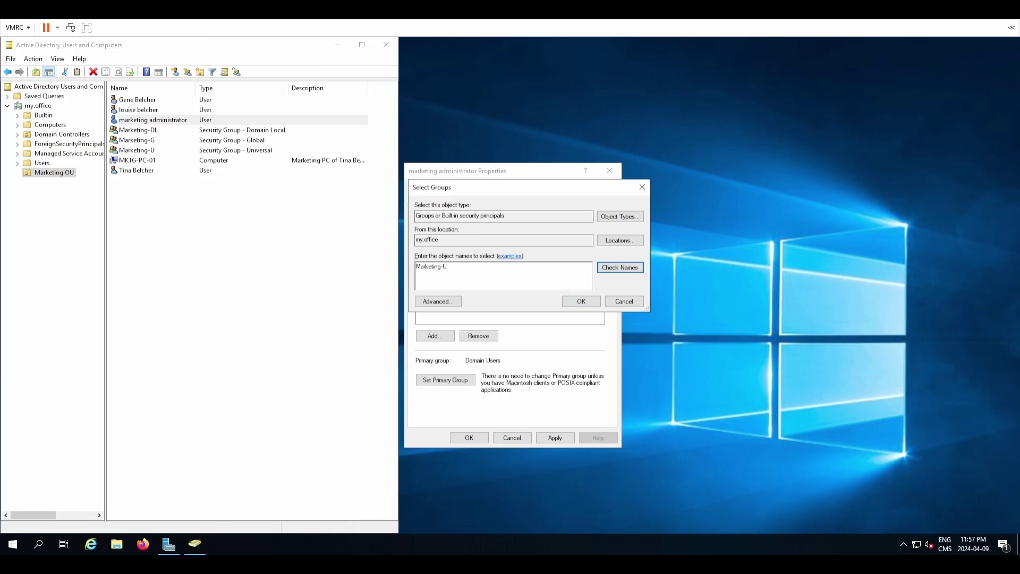
{"action": "left_click", "coordinate": [574, 301]}
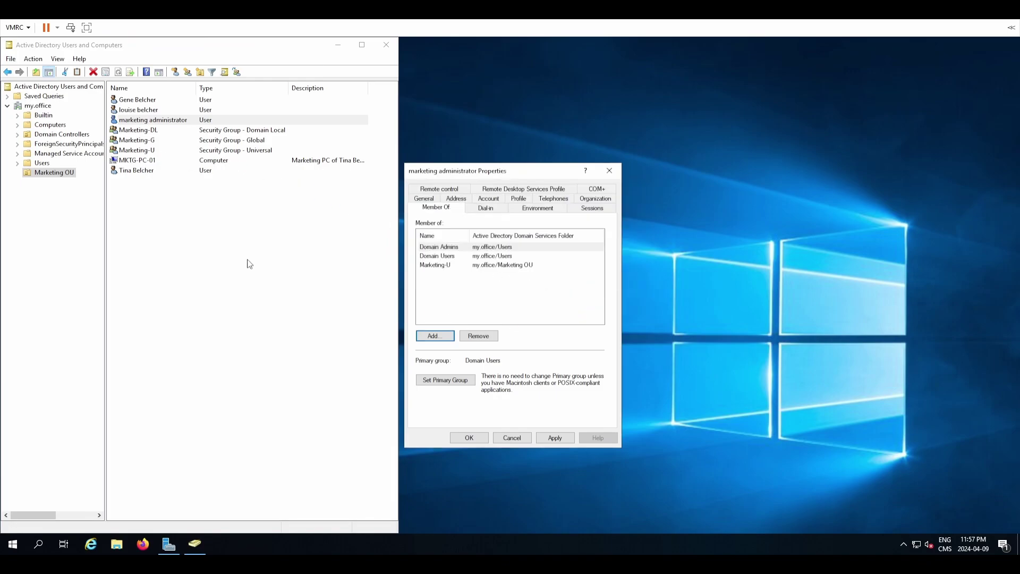
{"action": "left_click", "coordinate": [537, 438]}
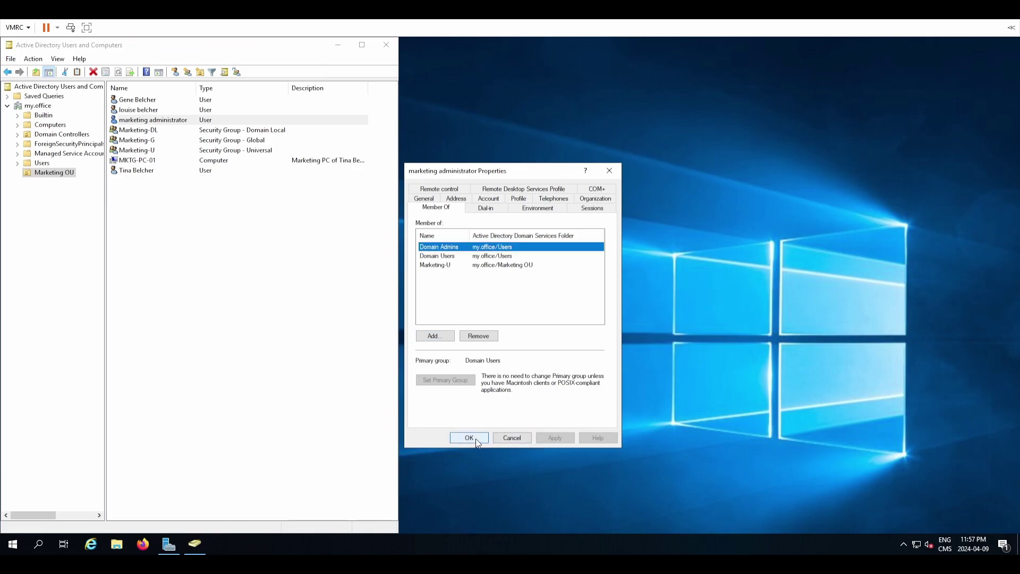
Give the account the description 'Marketing Dept Administrator User'.
{"action": "left_click", "coordinate": [511, 202]}
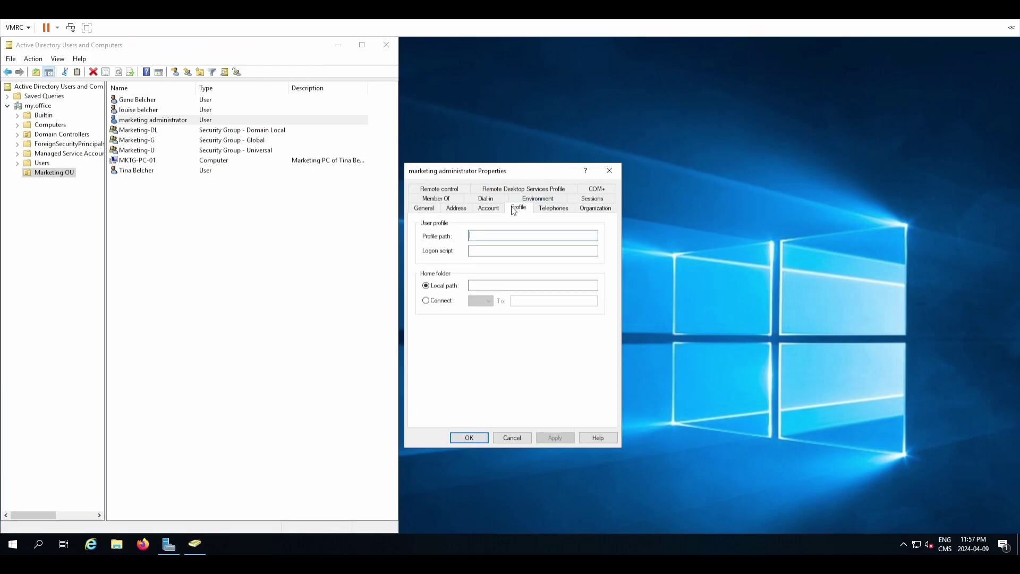
{"action": "left_click", "coordinate": [550, 211]}
{"action": "left_click", "coordinate": [446, 212]}
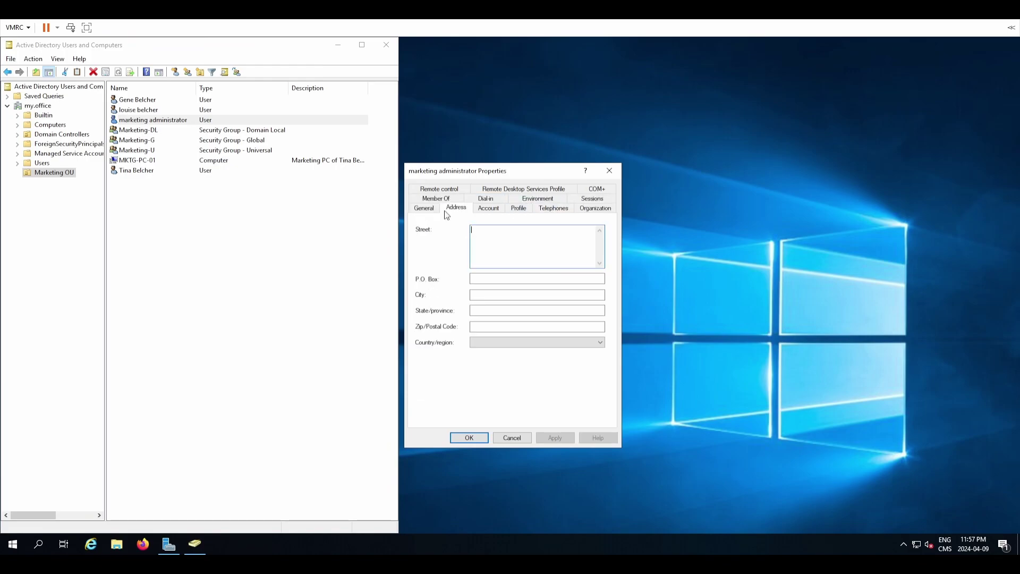
{"action": "left_click", "coordinate": [434, 209]}
{"action": "key", "text": "Tab"}
{"action": "key", "text": "Tab"}
{"action": "key", "text": "Tab"}
{"action": "key", "text": "Tab"}
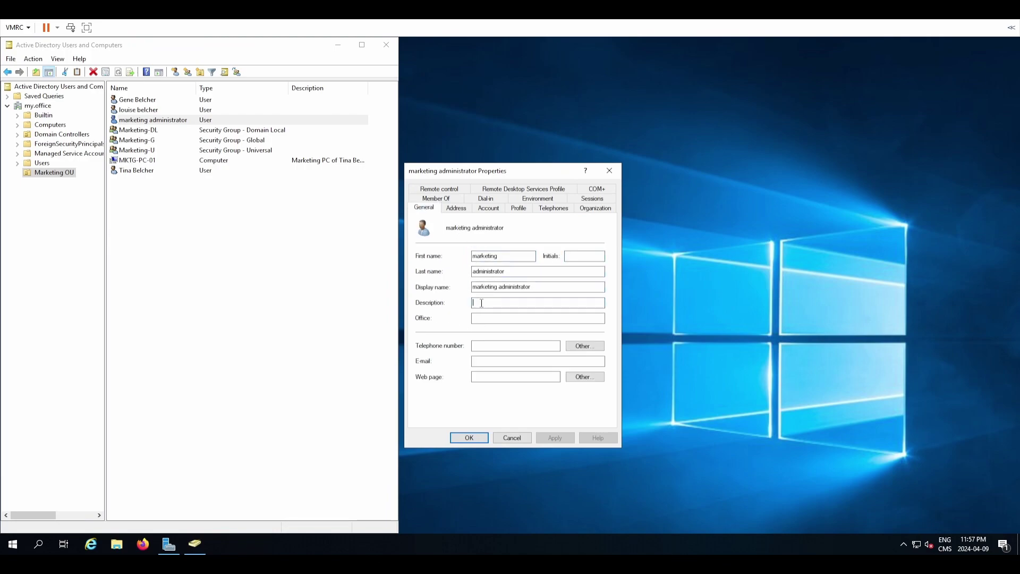
{"action": "type", "text": "Marketing D"}
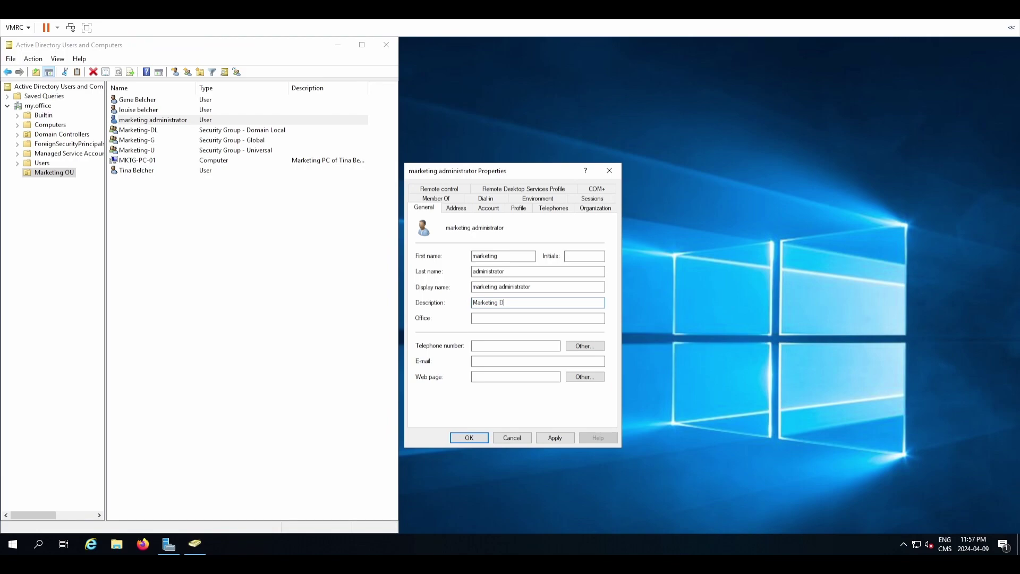
{"action": "type", "text": "ept Administrator"}
{"action": "type", "text": " Use"}
Fill in the Office and Telephone number fields, then apply and close the properties.
{"action": "type", "text": "+1"}
{"action": "type", "text": "-55"}
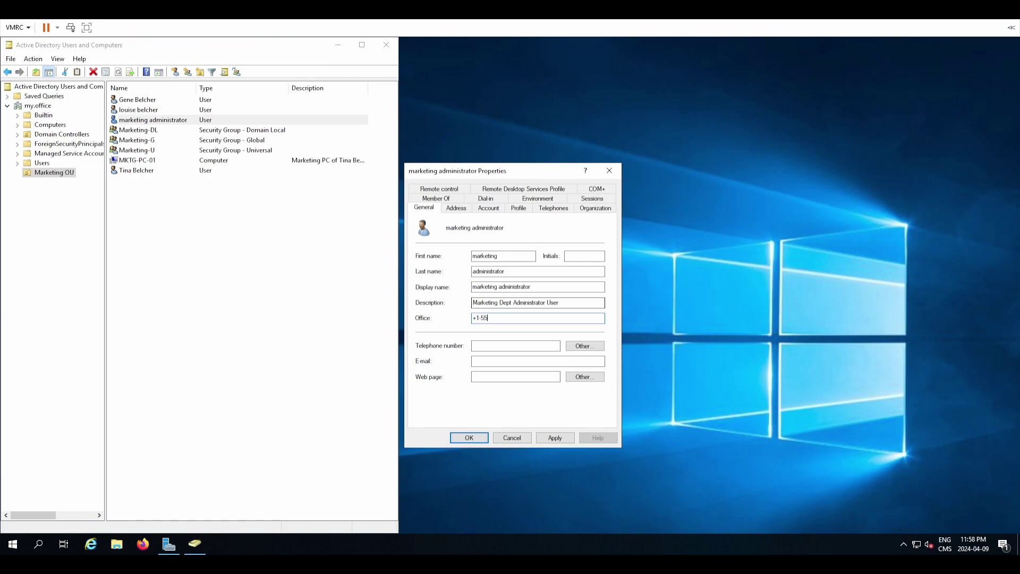
{"action": "type", "text": "5-555-1234x"}
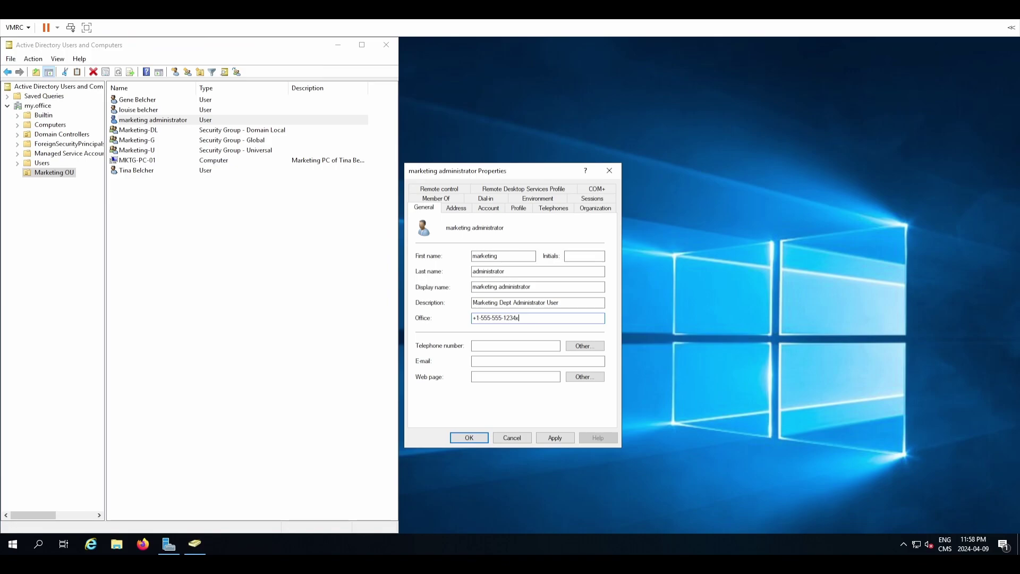
{"action": "type", "text": "123"}
{"action": "key", "text": "Tab"}
{"action": "key", "text": "Tab"}
{"action": "key", "text": "shift+Tab"}
{"action": "type", "text": "+1-555-555-12341"}
{"action": "left_click", "coordinate": [548, 438]}
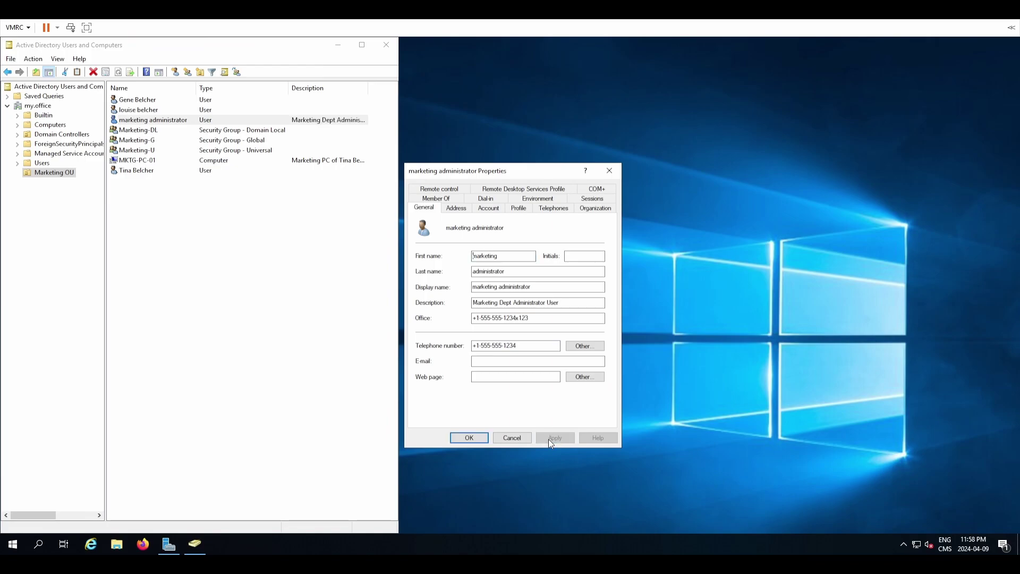
{"action": "left_click", "coordinate": [451, 434]}
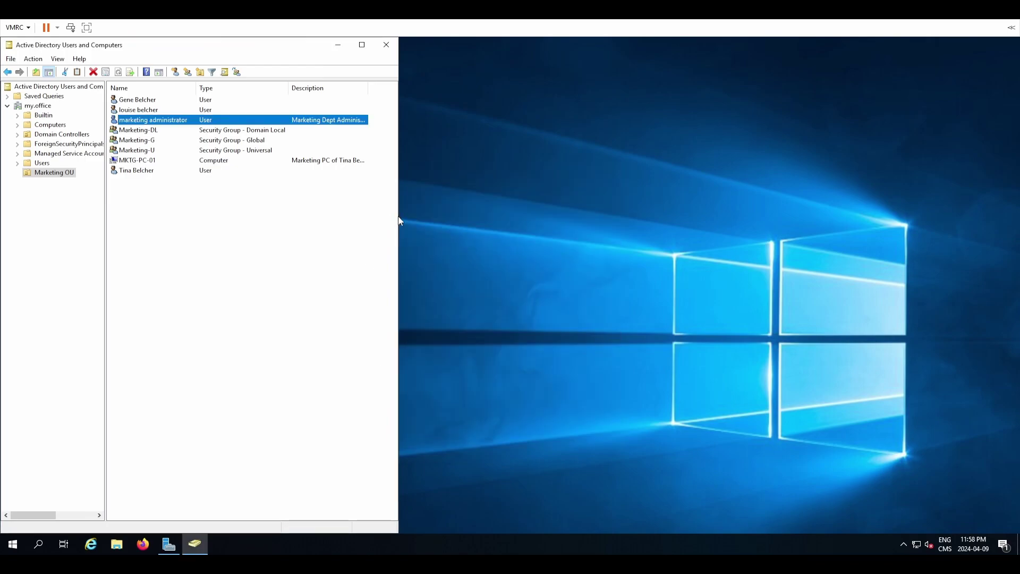
Widen the window and Description column to review the account, then close the console.
{"action": "left_click_drag", "start_coordinate": [400, 221], "coordinate": [690, 229]}
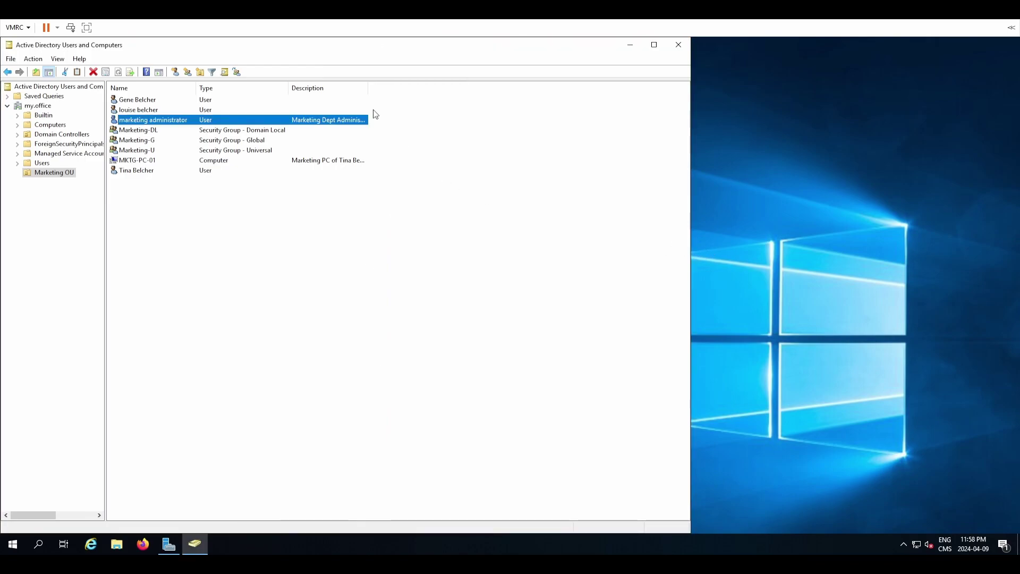
{"action": "double_click", "coordinate": [367, 87]}
{"action": "left_click", "coordinate": [674, 45]}
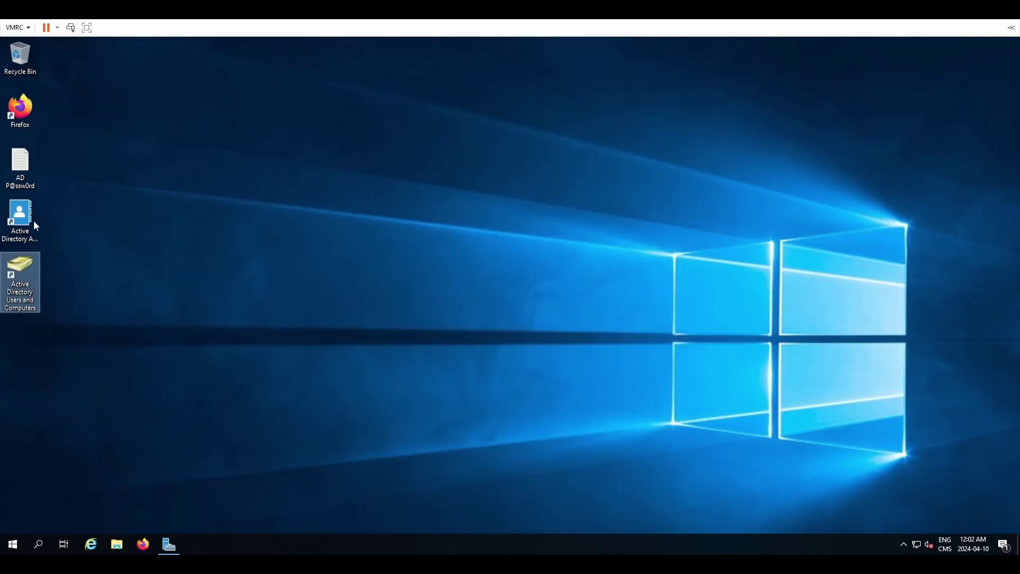
Launch Active Directory Administrative Center from the desktop and dismiss the notifications panel.
{"action": "double_click", "coordinate": [28, 222]}
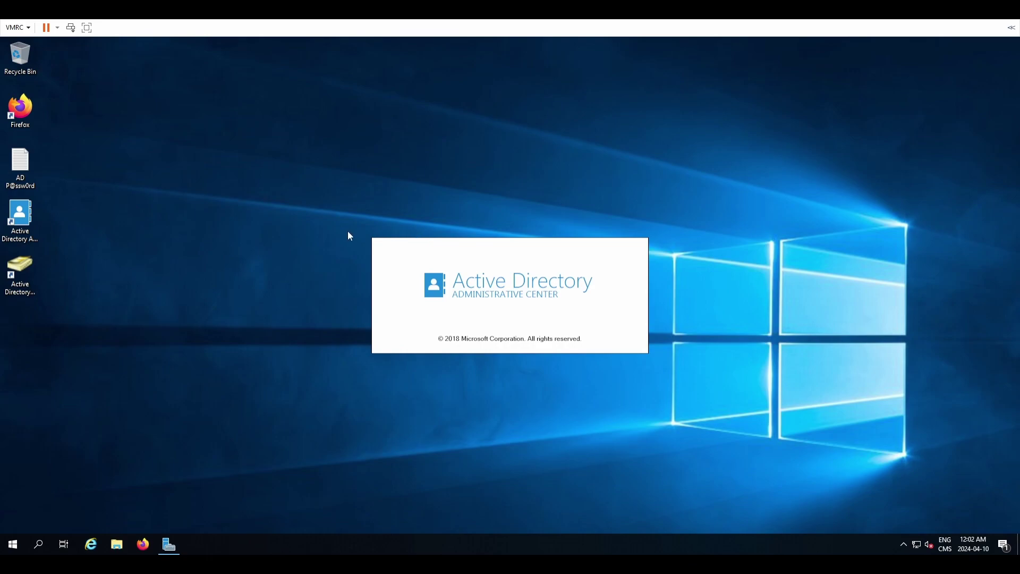
{"action": "left_click", "coordinate": [1003, 544]}
{"action": "left_click", "coordinate": [649, 398]}
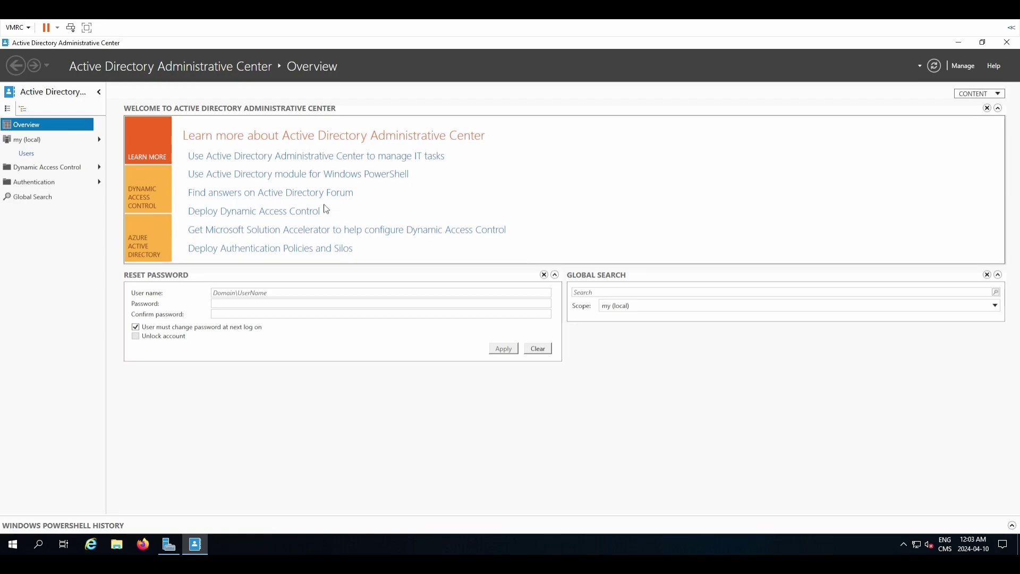
Display the my (local) domain's container list and widen the Tasks pane.
{"action": "left_click", "coordinate": [99, 92]}
{"action": "left_click", "coordinate": [9, 91]}
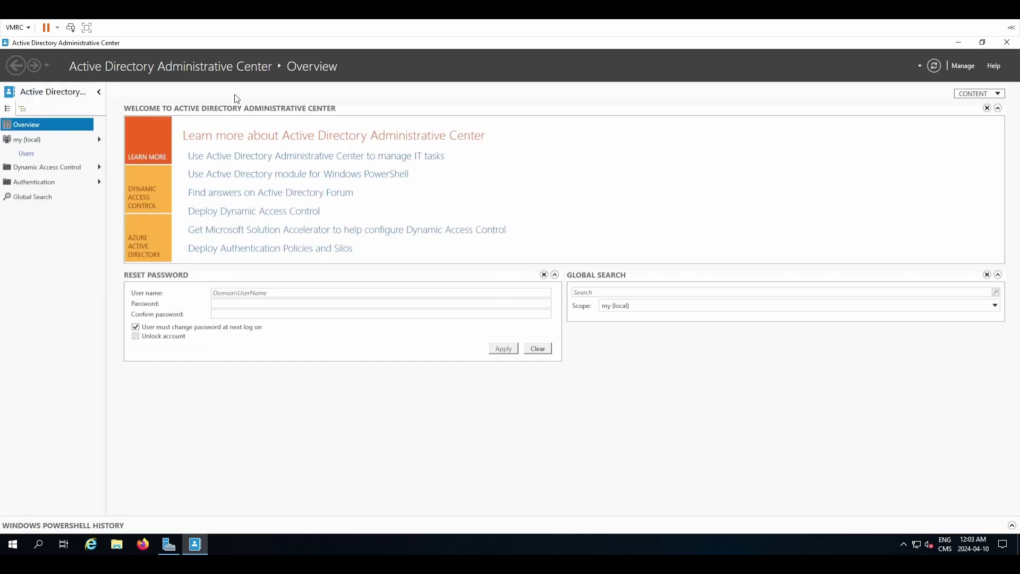
{"action": "left_click", "coordinate": [951, 66]}
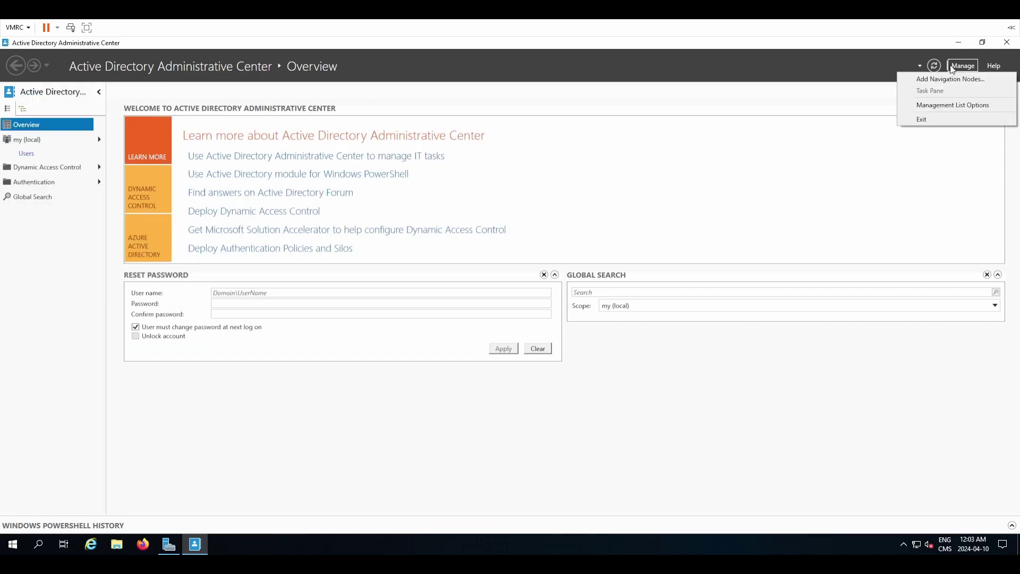
{"action": "left_click", "coordinate": [101, 266]}
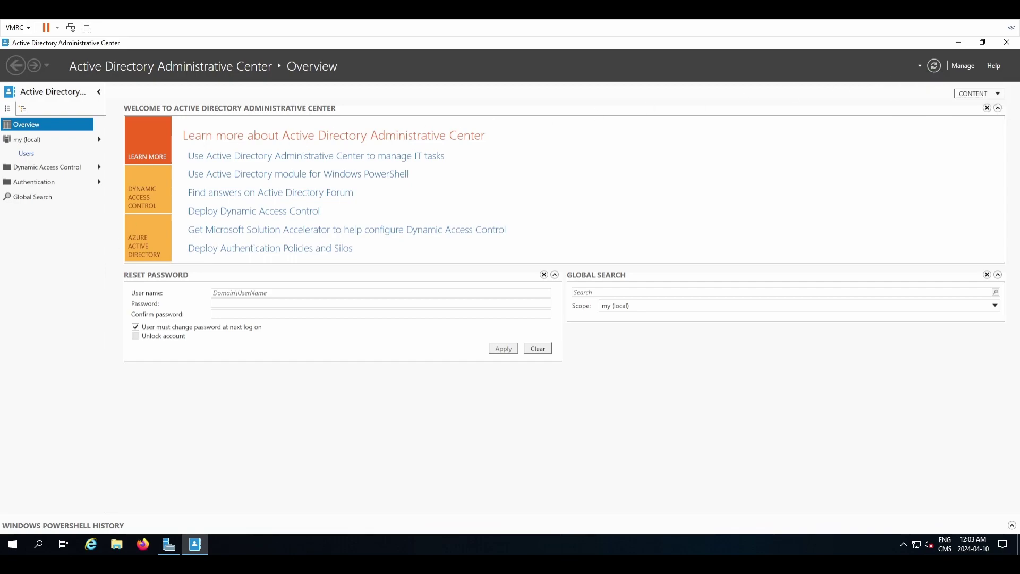
{"action": "key", "text": "Down"}
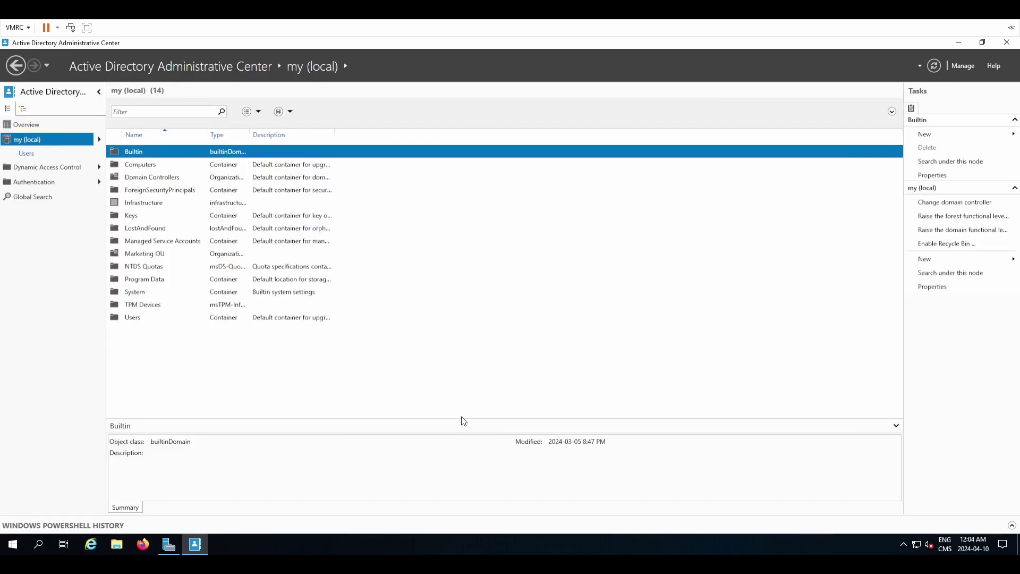
{"action": "left_click", "coordinate": [28, 128]}
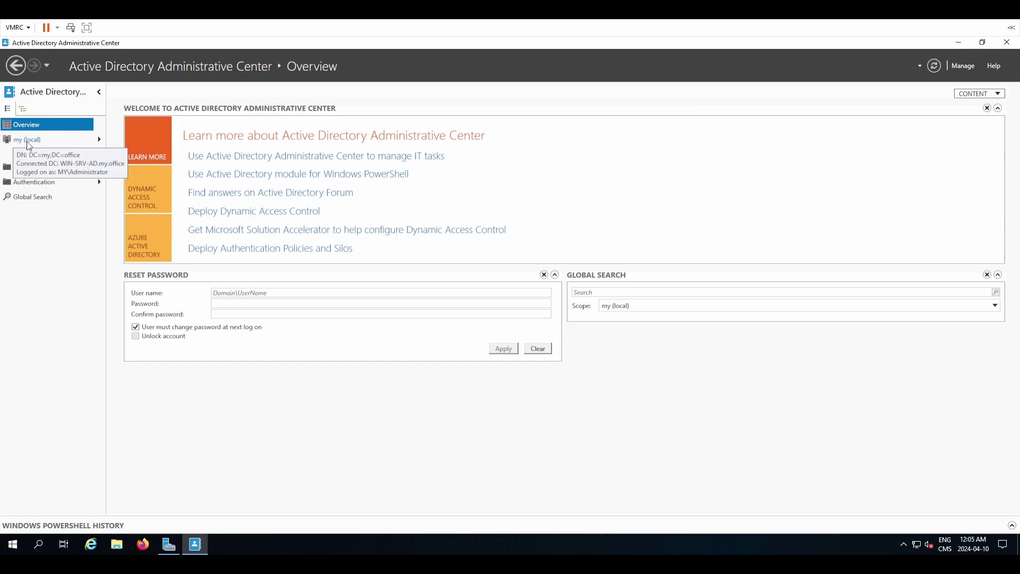
{"action": "left_click", "coordinate": [19, 143]}
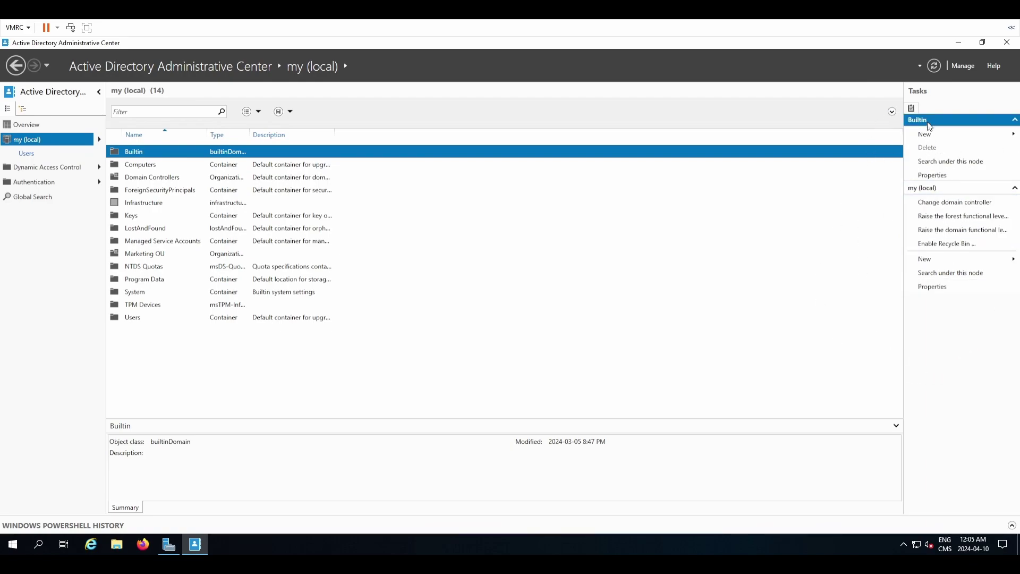
{"action": "left_click_drag", "start_coordinate": [901, 223], "coordinate": [850, 229]}
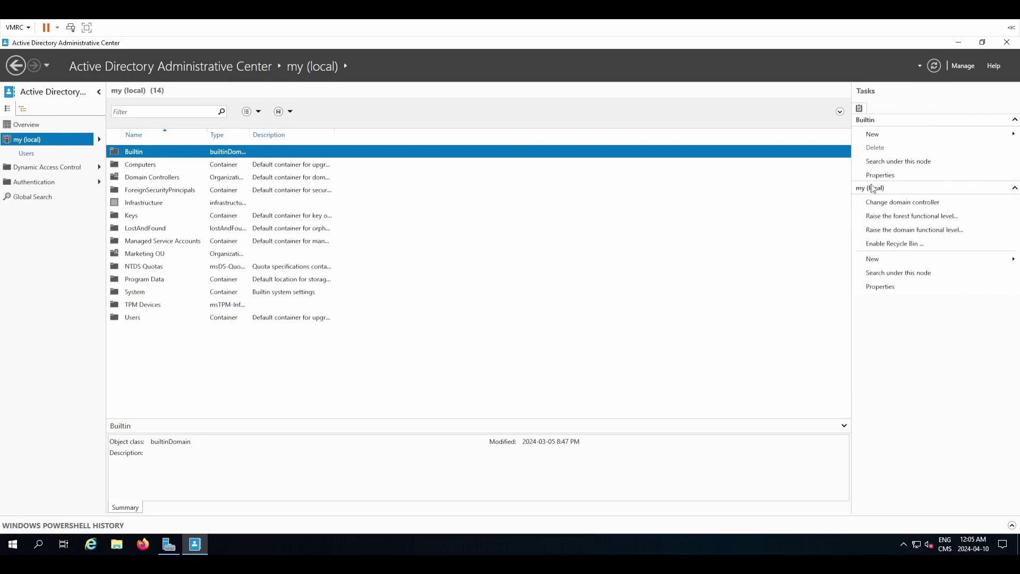
Enable the AD Recycle Bin for the forest and dismiss the refresh notice.
{"action": "left_click", "coordinate": [904, 139]}
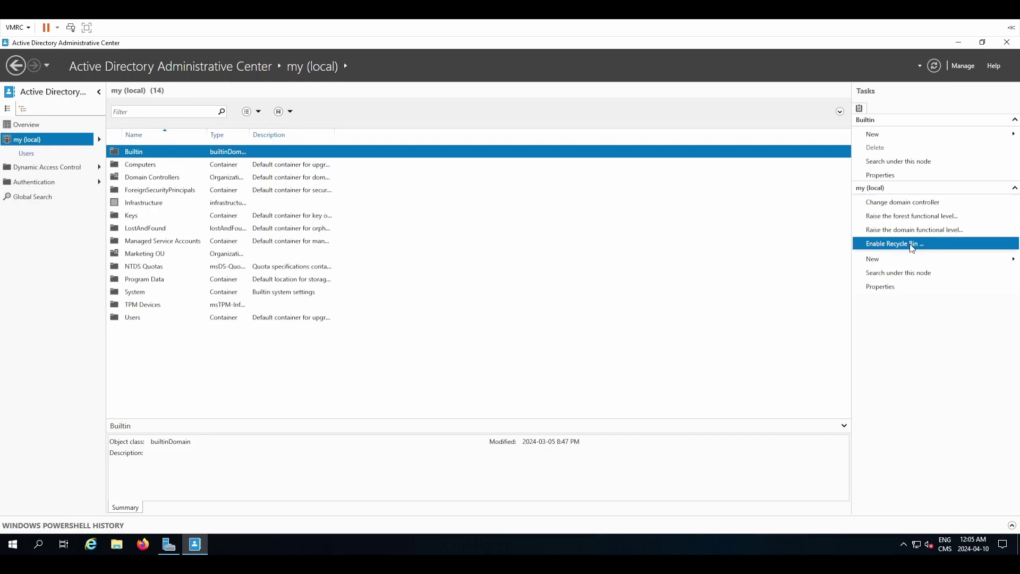
{"action": "left_click", "coordinate": [920, 267]}
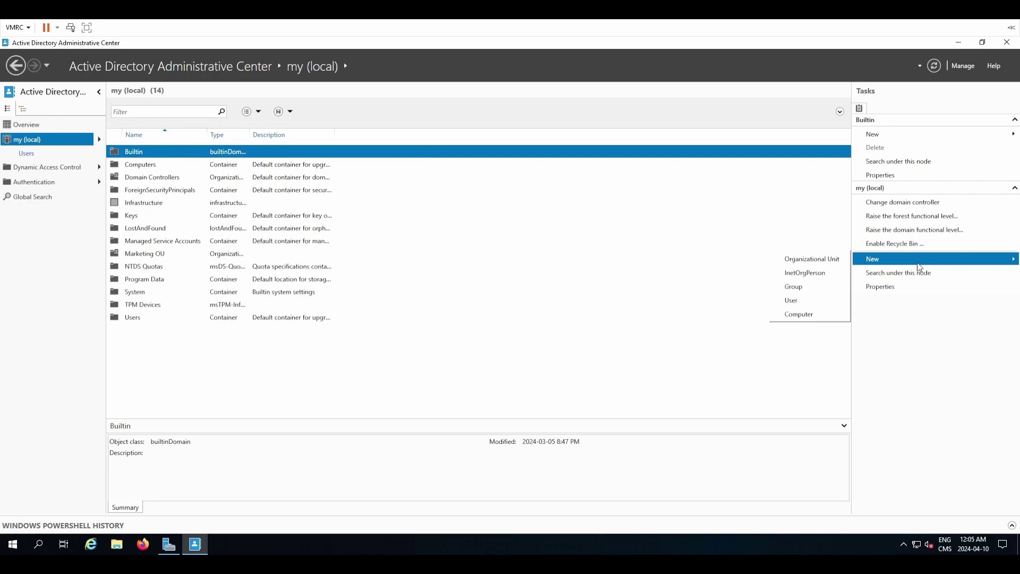
{"action": "left_click", "coordinate": [931, 311]}
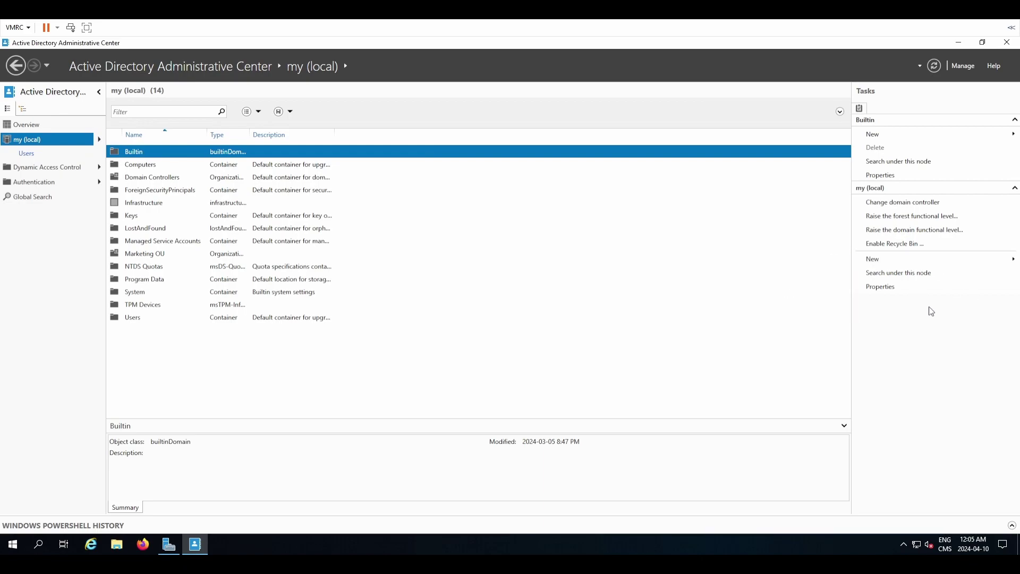
{"action": "left_click", "coordinate": [899, 245]}
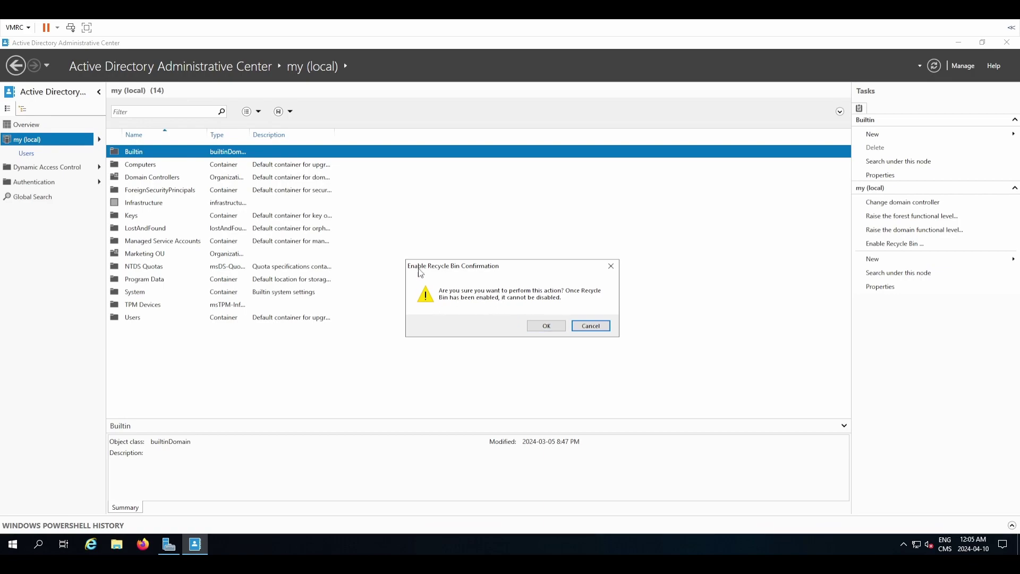
{"action": "left_click", "coordinate": [544, 328]}
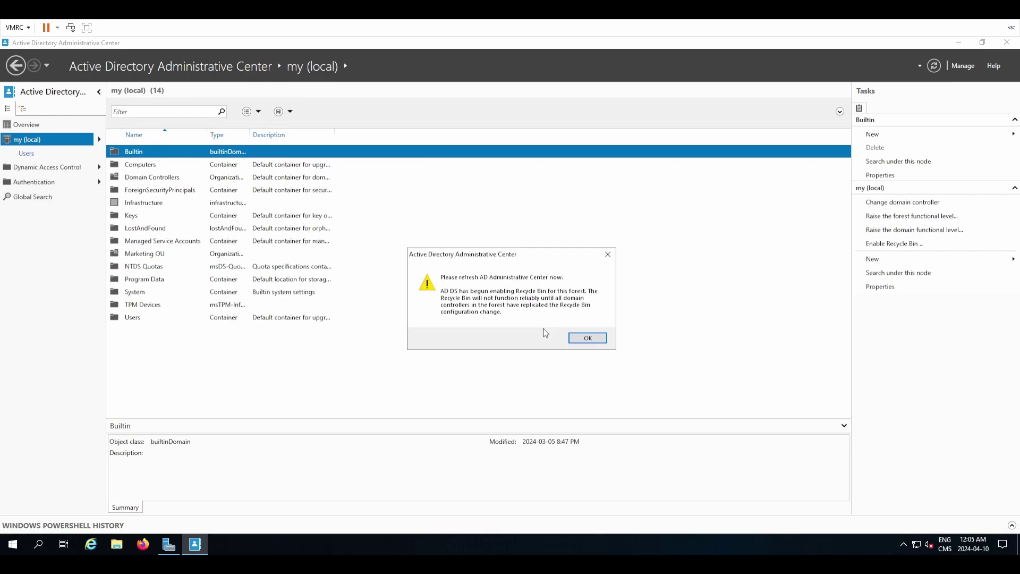
{"action": "left_click", "coordinate": [588, 338]}
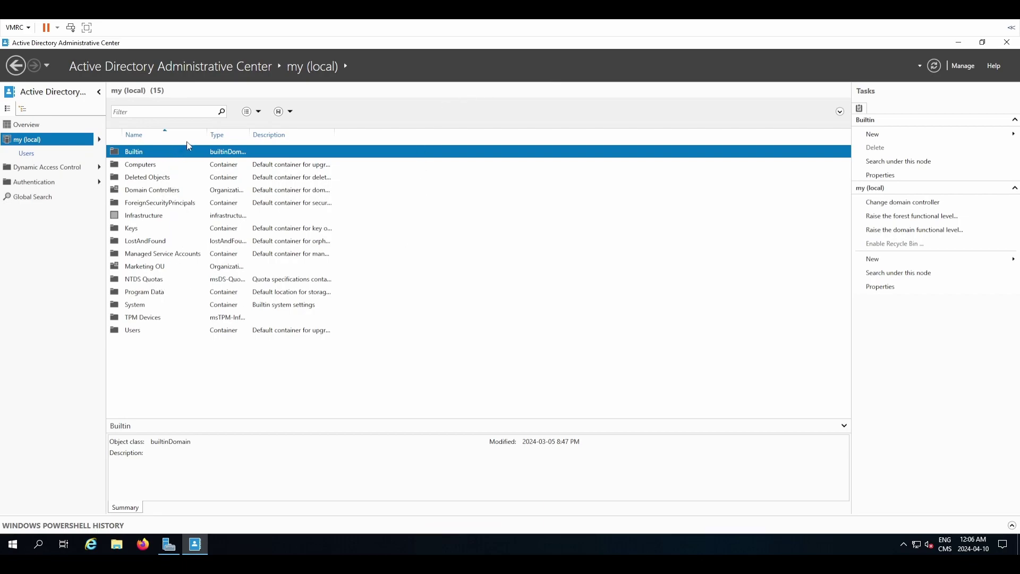
Open Marketing OU, attempt to delete it, and dismiss the refusal error.
{"action": "left_click", "coordinate": [159, 178]}
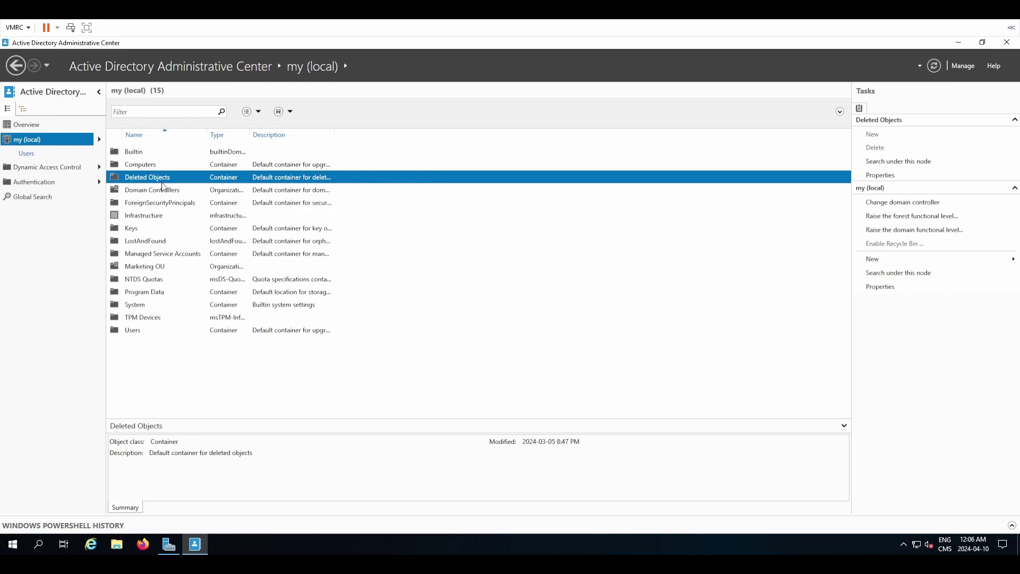
{"action": "left_click", "coordinate": [227, 331]}
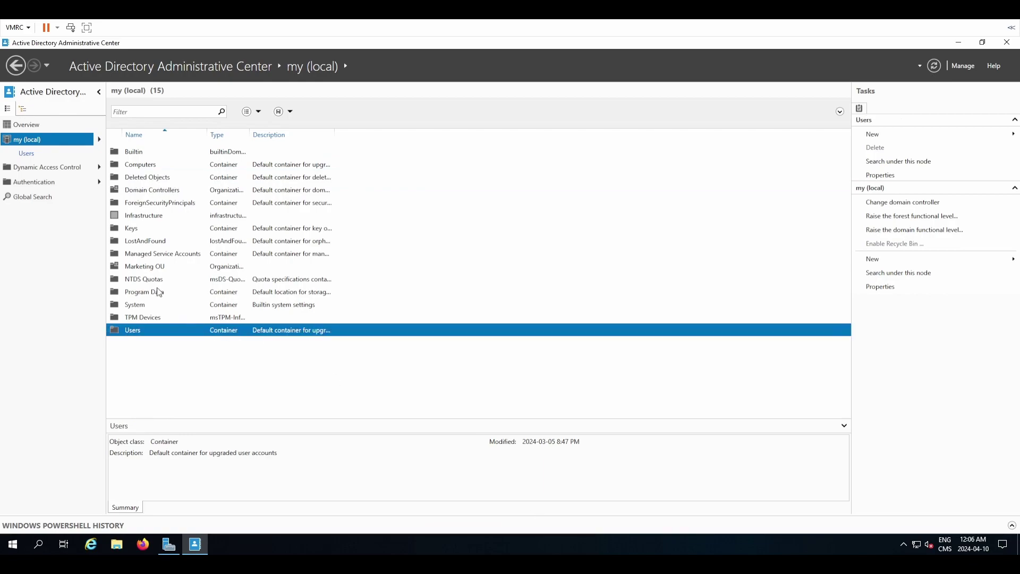
{"action": "double_click", "coordinate": [166, 271]}
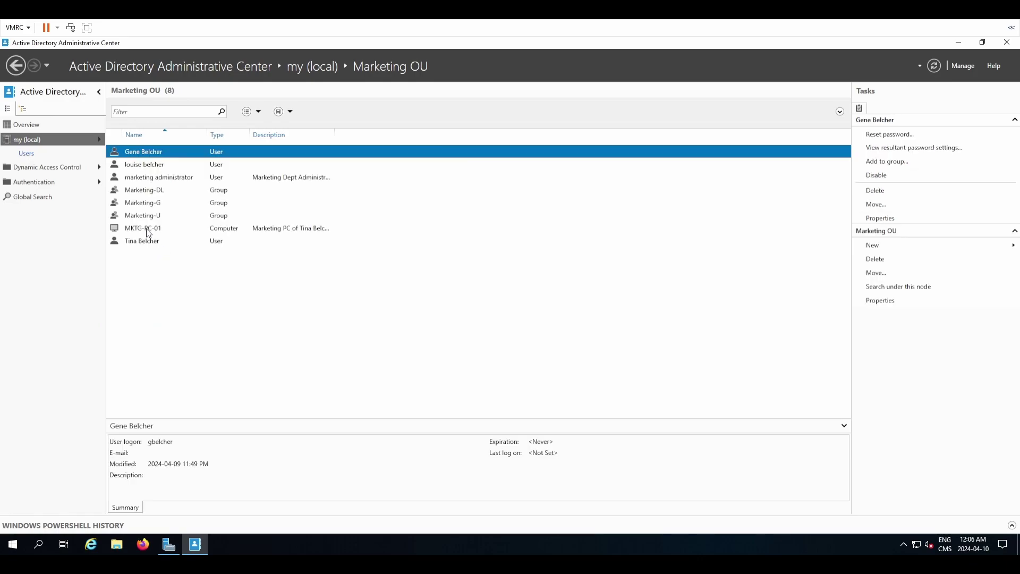
{"action": "left_click", "coordinate": [147, 230]}
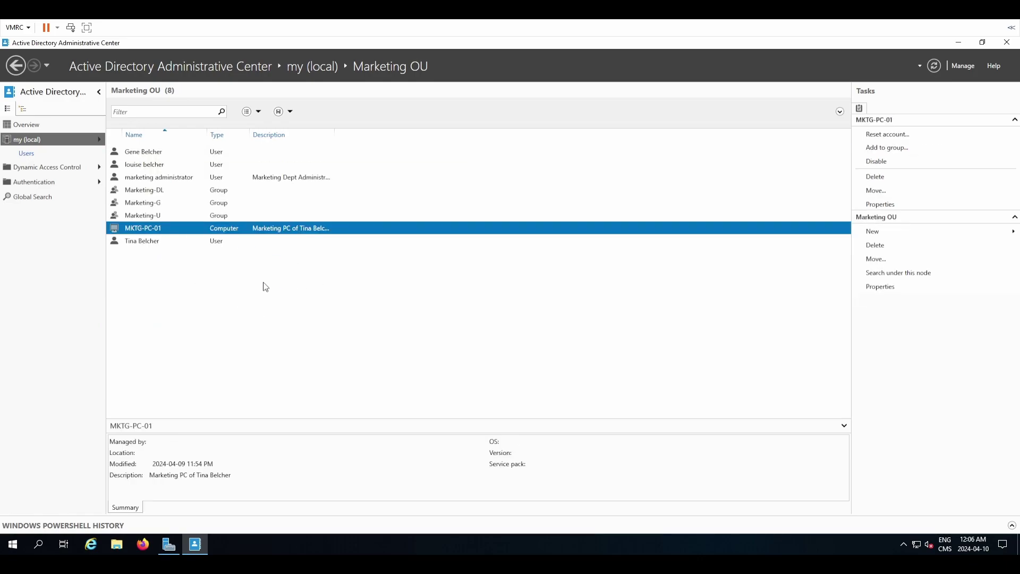
{"action": "left_click", "coordinate": [875, 246]}
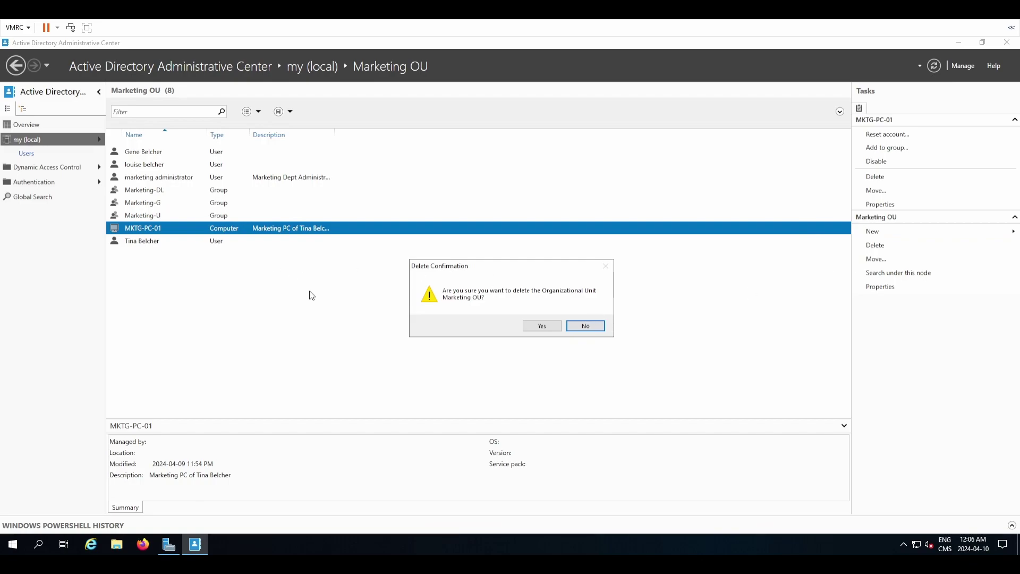
{"action": "left_click", "coordinate": [542, 326]}
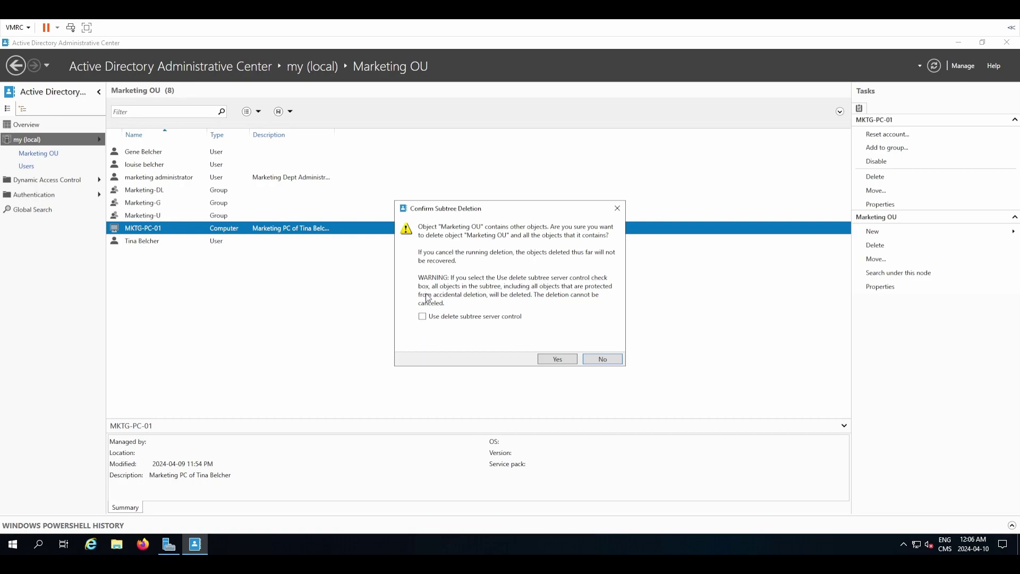
{"action": "left_click", "coordinate": [539, 356]}
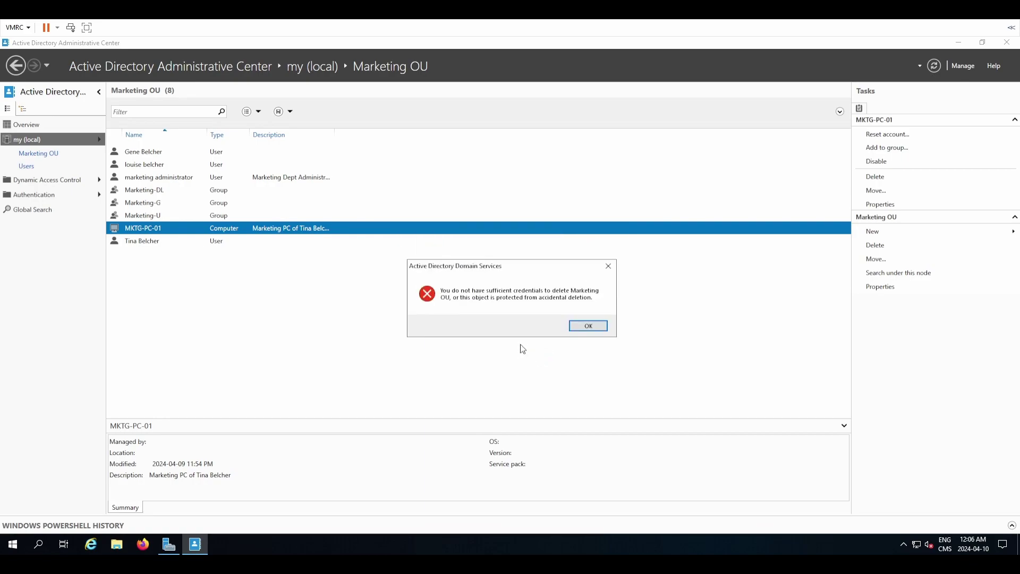
{"action": "left_click", "coordinate": [588, 326]}
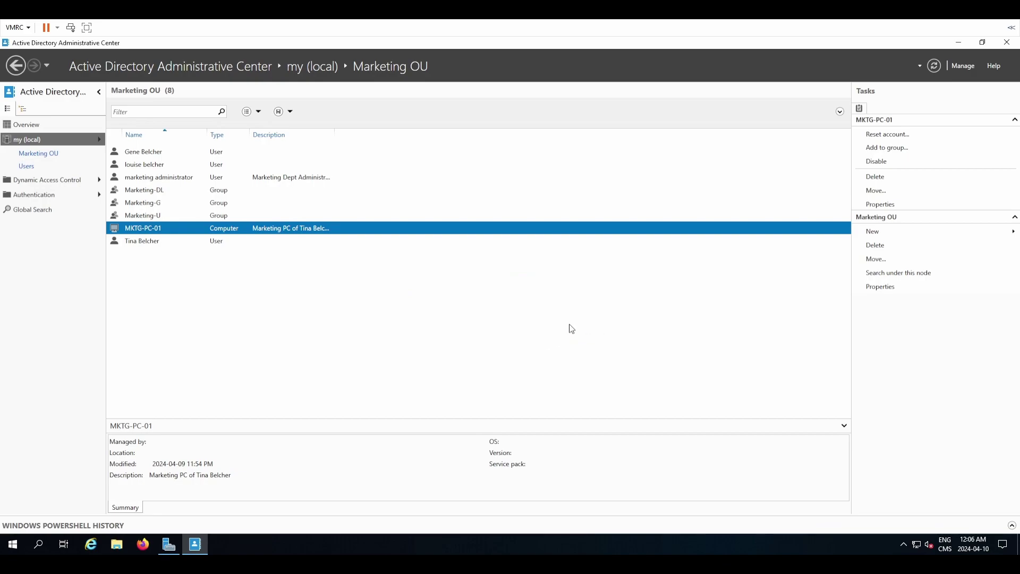
{"action": "left_click", "coordinate": [195, 243]}
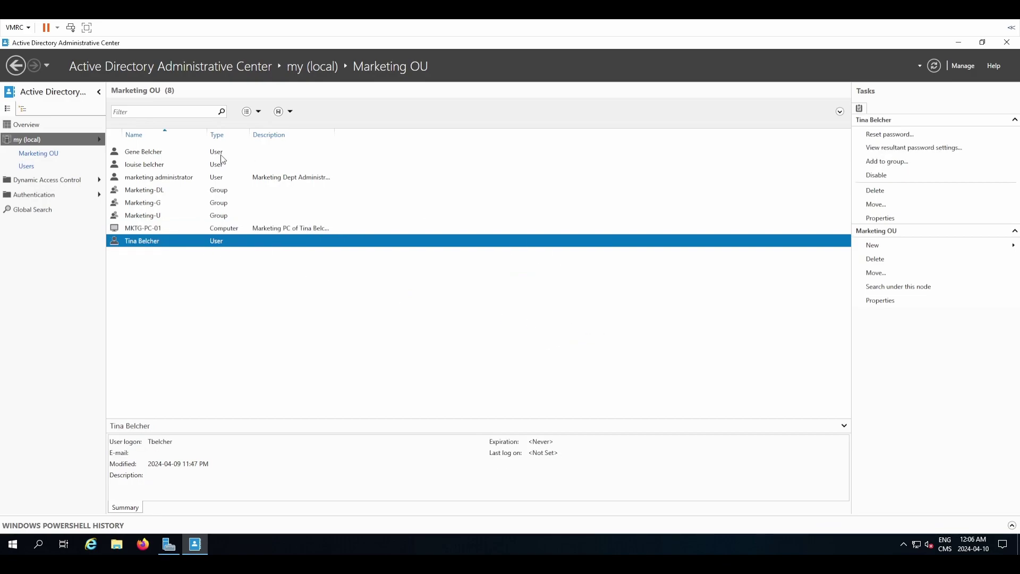
{"action": "left_click", "coordinate": [204, 170]}
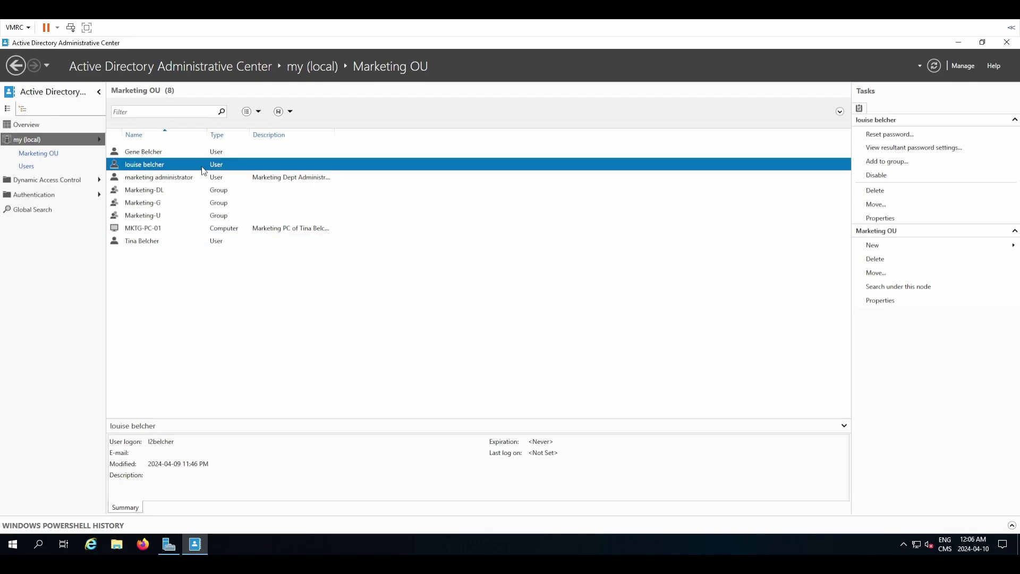
{"action": "left_click", "coordinate": [335, 154]}
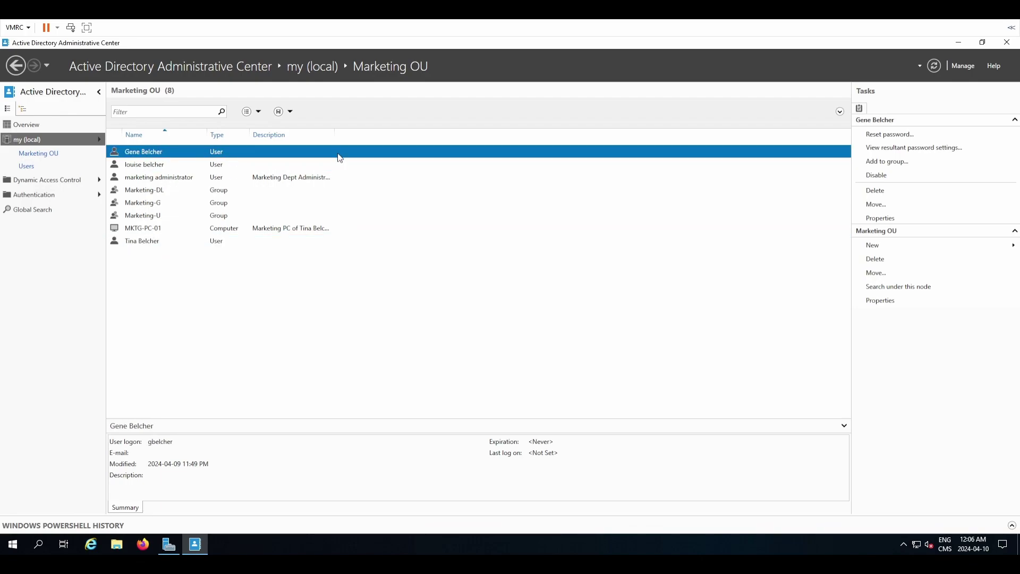
{"action": "left_click", "coordinate": [875, 258]}
{"action": "left_click", "coordinate": [537, 326]}
{"action": "left_click", "coordinate": [544, 357]}
{"action": "left_click", "coordinate": [576, 328]}
{"action": "left_click", "coordinate": [223, 165]}
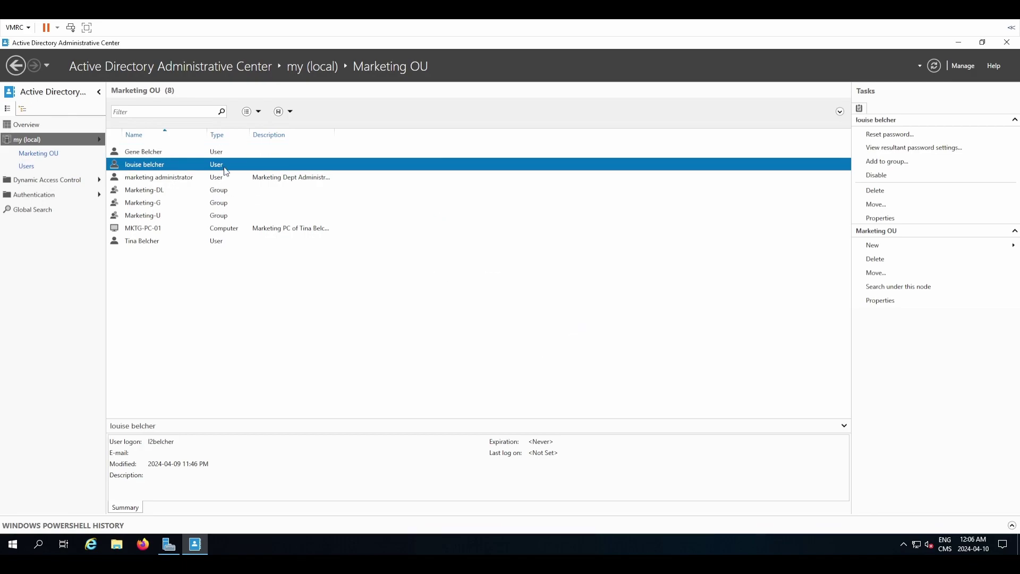
{"action": "left_click", "coordinate": [875, 259]}
{"action": "left_click", "coordinate": [549, 327]}
{"action": "left_click", "coordinate": [461, 318]}
{"action": "left_click", "coordinate": [552, 358]}
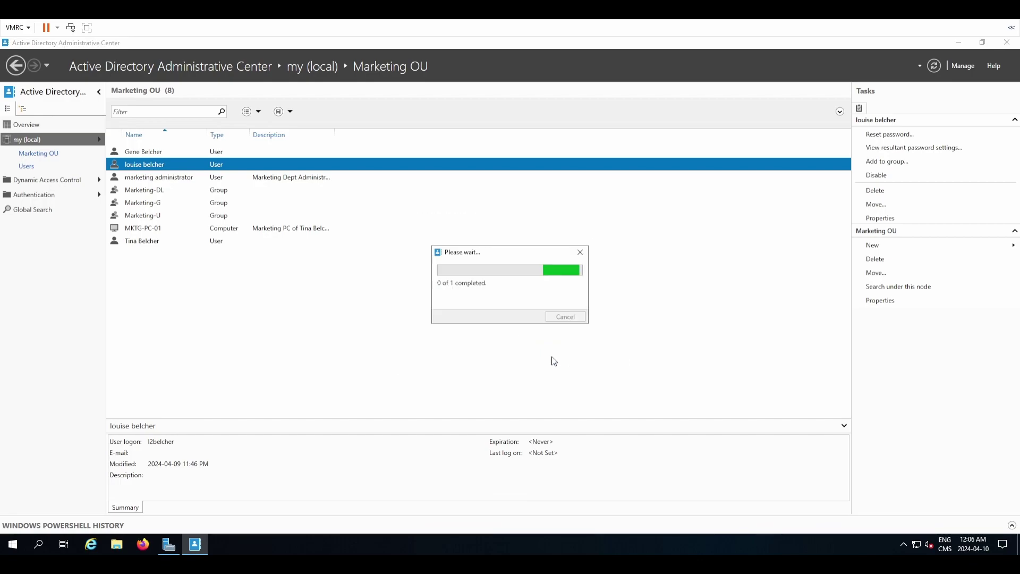
{"action": "left_click", "coordinate": [568, 329]}
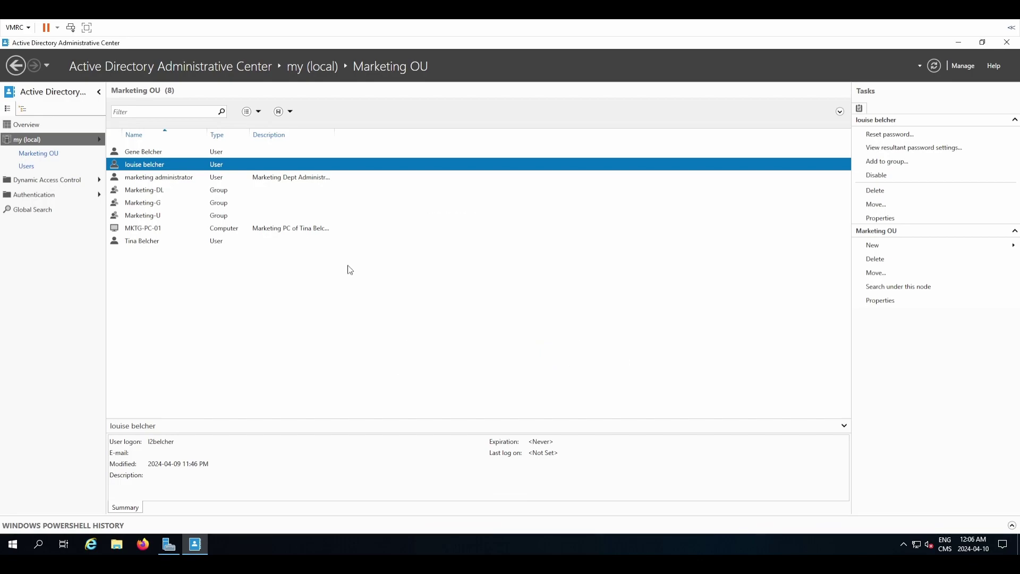
{"action": "left_click", "coordinate": [65, 169]}
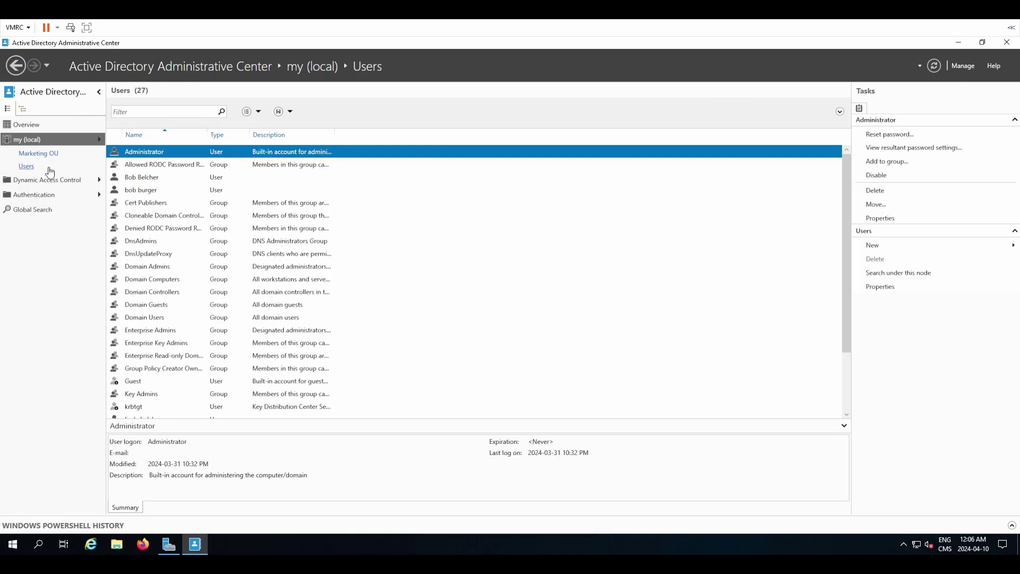
{"action": "left_click", "coordinate": [188, 178]}
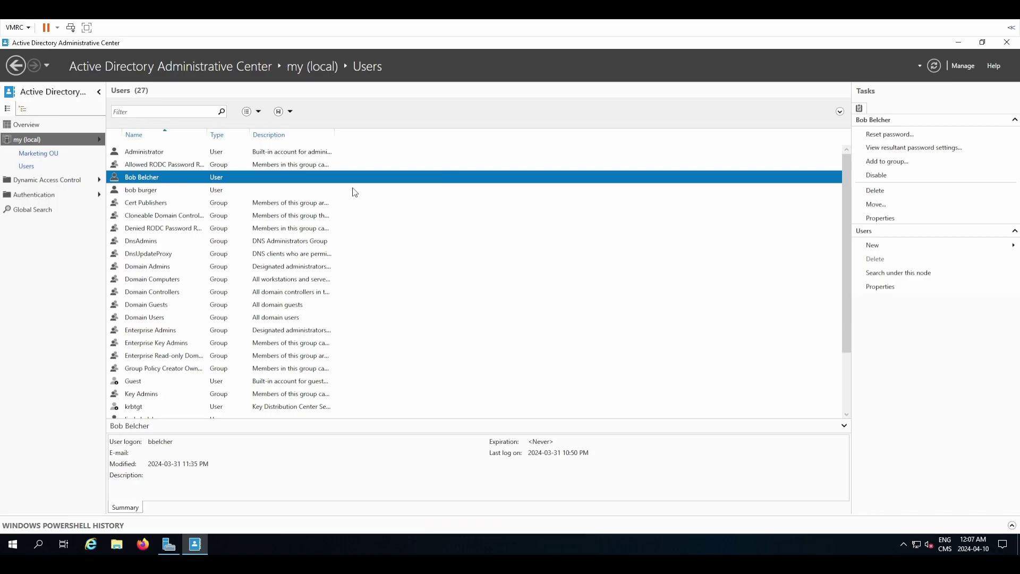
{"action": "left_click", "coordinate": [220, 191]}
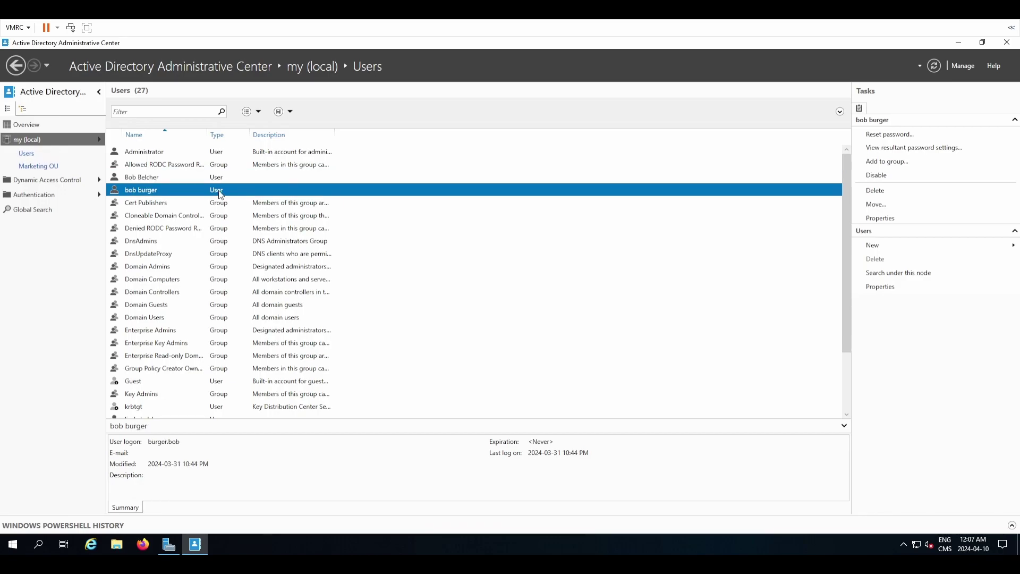
{"action": "scroll", "coordinate": [227, 195], "scroll_direction": "down", "scroll_amount": 2}
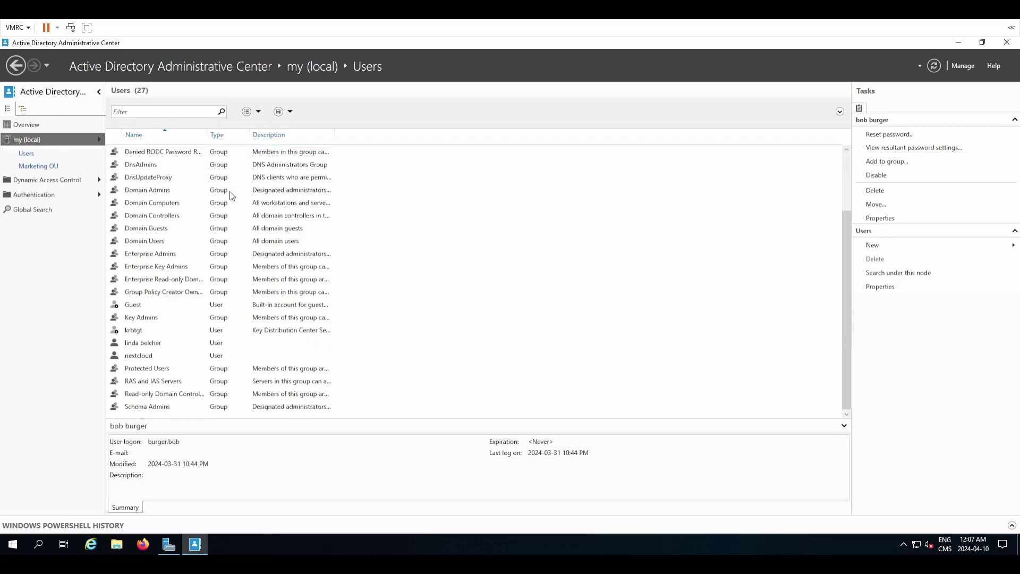
{"action": "left_click", "coordinate": [127, 345]}
{"action": "left_click", "coordinate": [138, 357]}
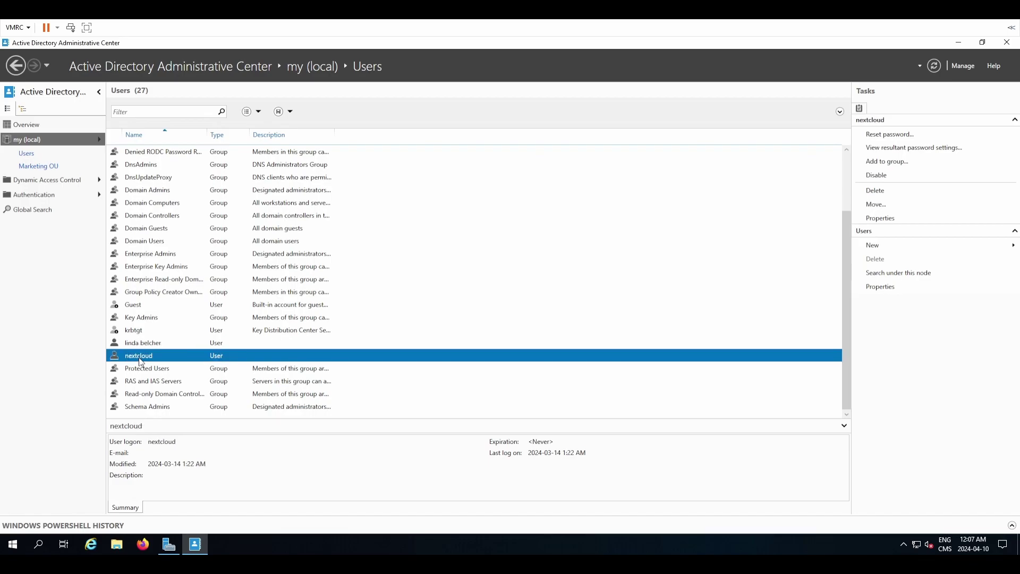
Delete the Gene Belcher user from Marketing OU and confirm the deletion.
{"action": "left_click", "coordinate": [54, 167]}
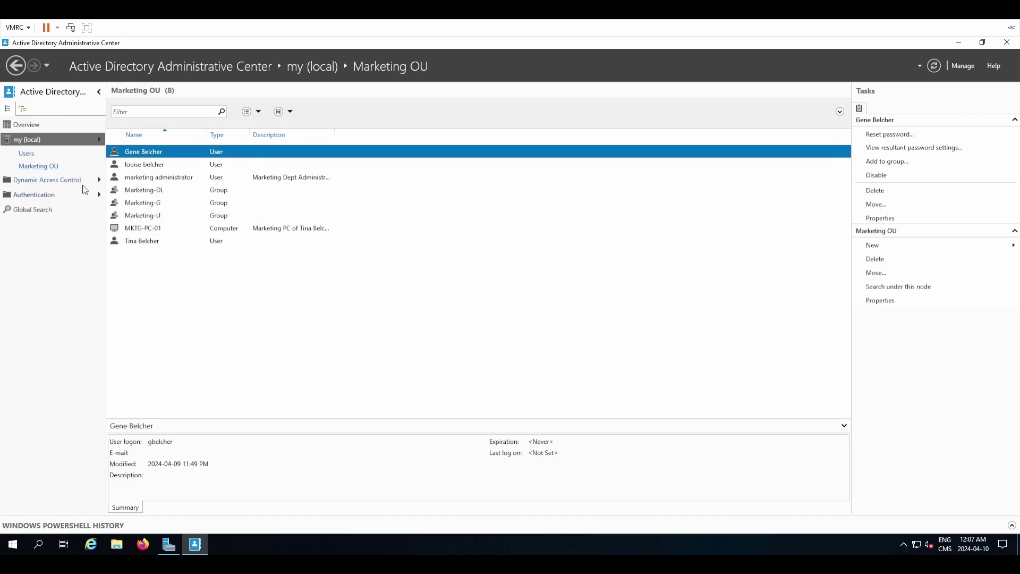
{"action": "right_click", "coordinate": [174, 156]}
{"action": "key", "text": "Escape"}
{"action": "right_click", "coordinate": [140, 154]}
{"action": "left_click", "coordinate": [192, 205]}
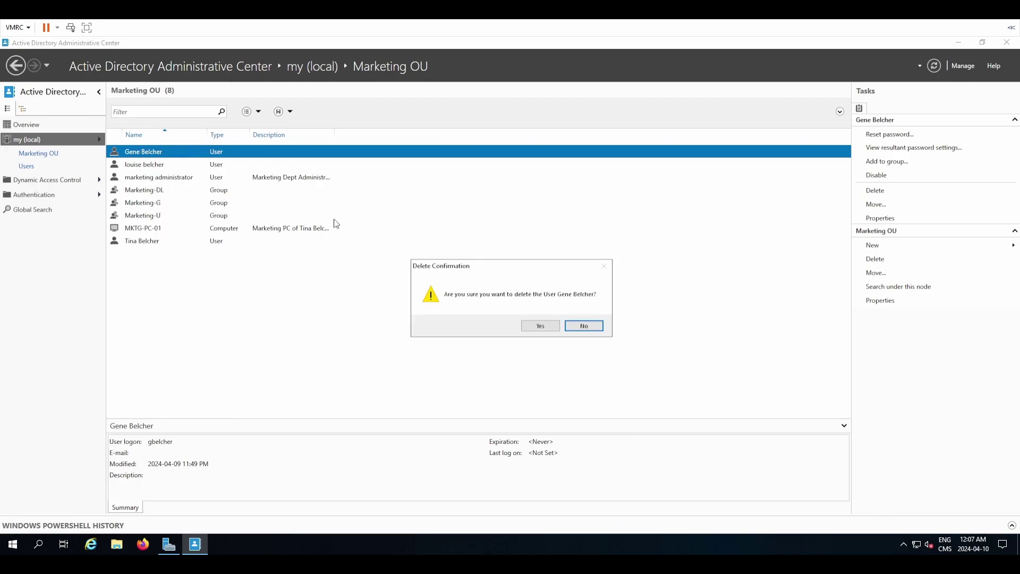
{"action": "left_click", "coordinate": [541, 325]}
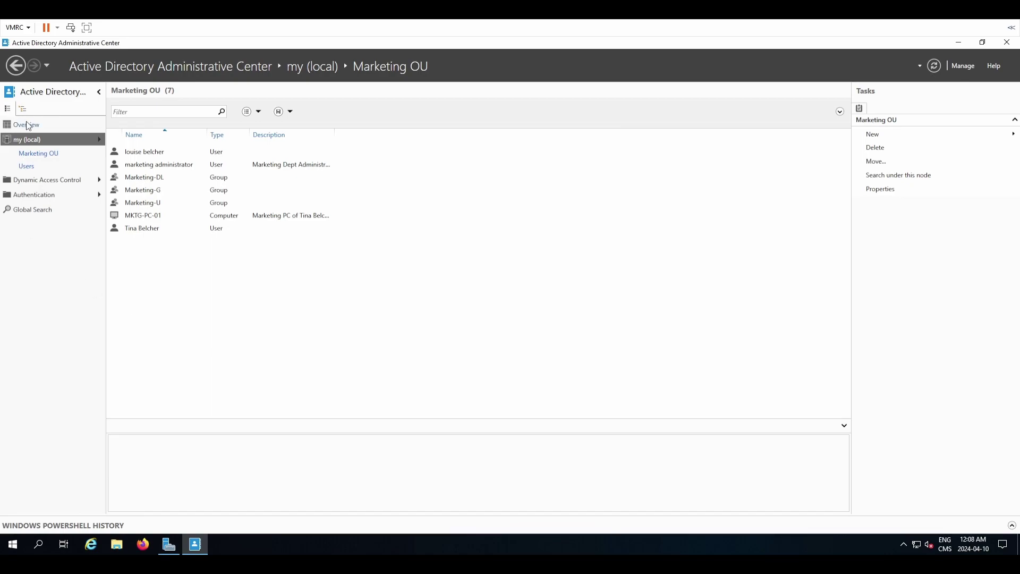
Restore Gene Belcher from the Deleted Objects container to its original OU.
{"action": "left_click", "coordinate": [36, 142]}
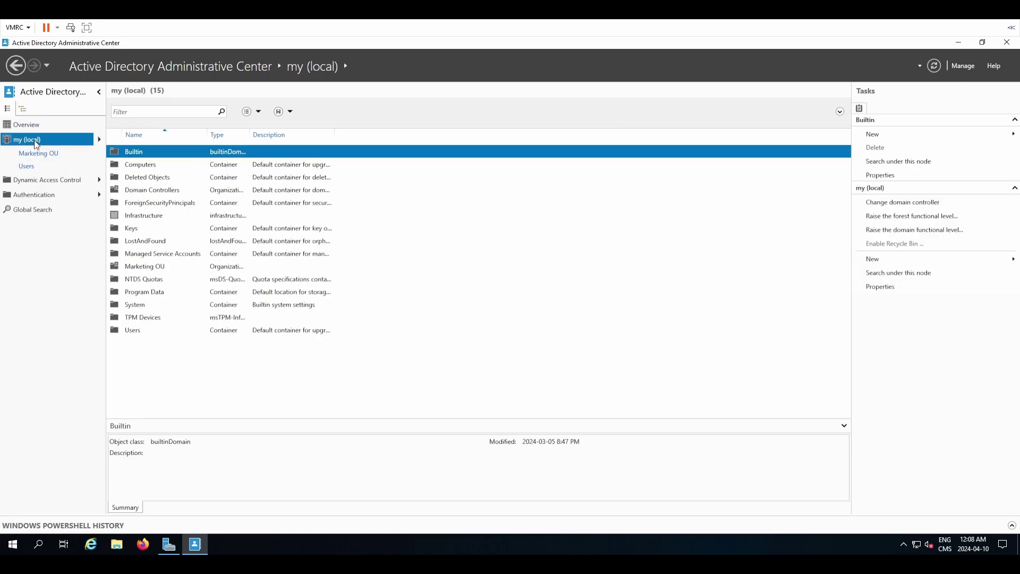
{"action": "double_click", "coordinate": [151, 180]}
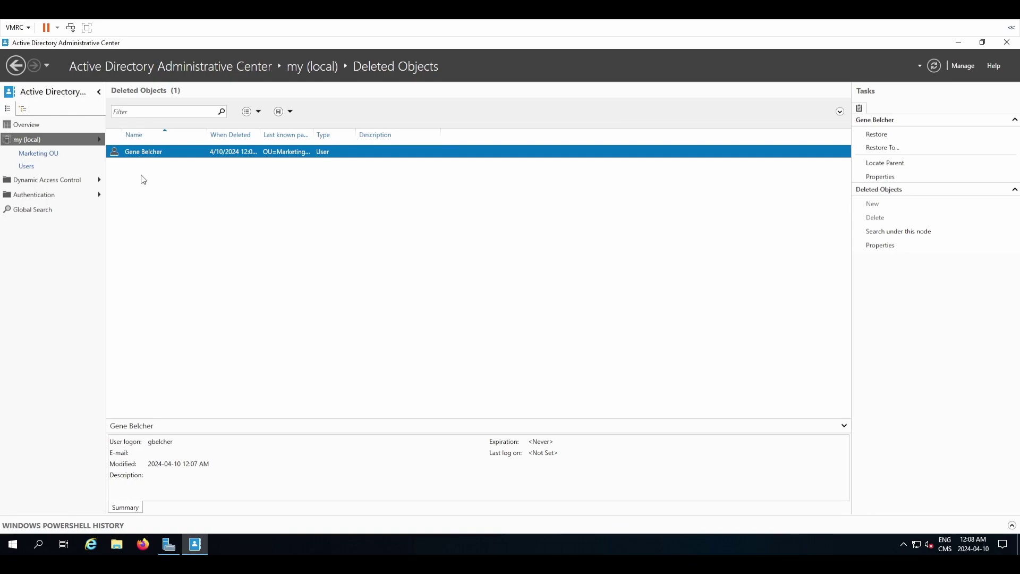
{"action": "double_click", "coordinate": [259, 130]}
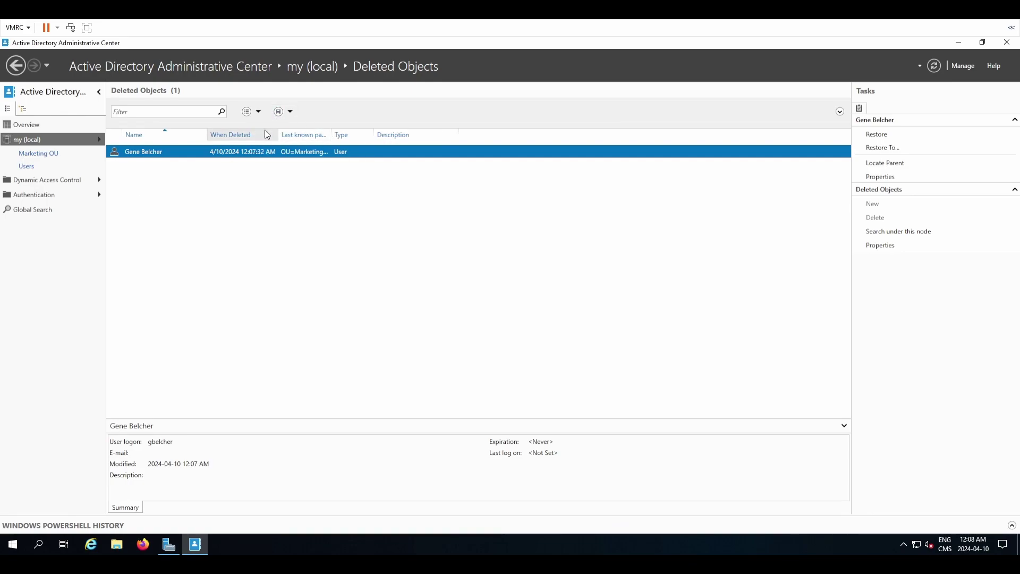
{"action": "double_click", "coordinate": [333, 131]}
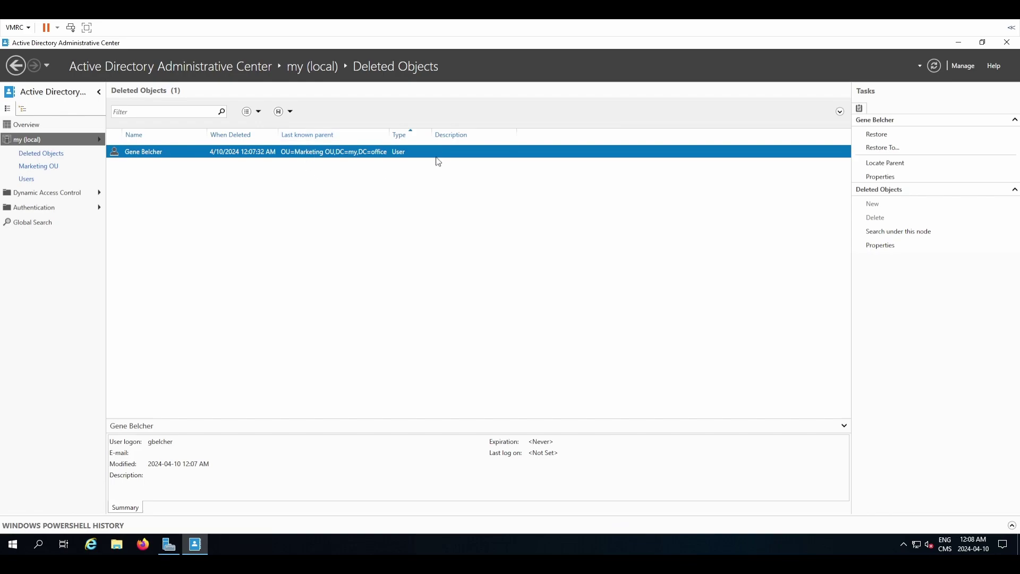
{"action": "right_click", "coordinate": [401, 154]}
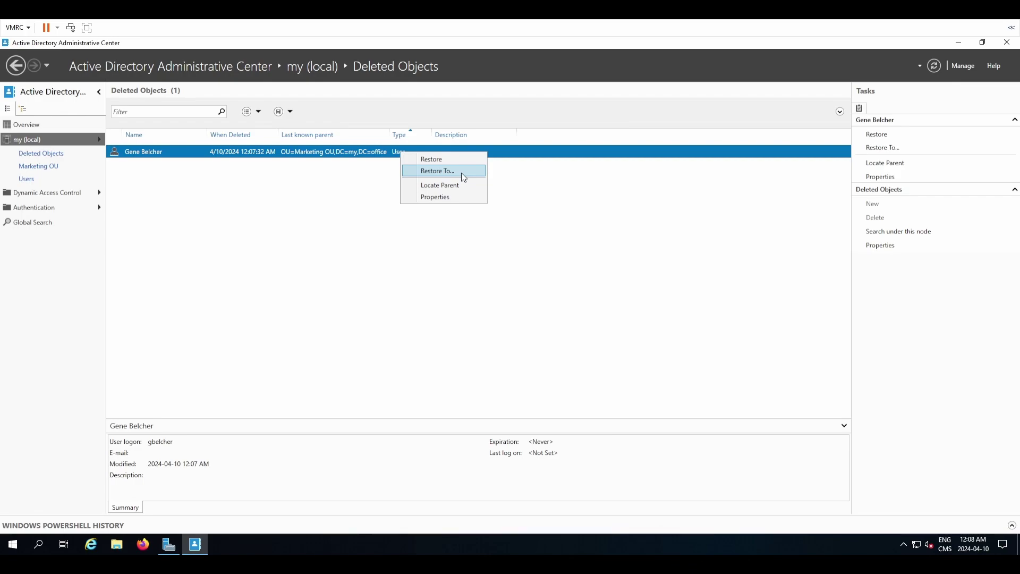
{"action": "left_click", "coordinate": [432, 163]}
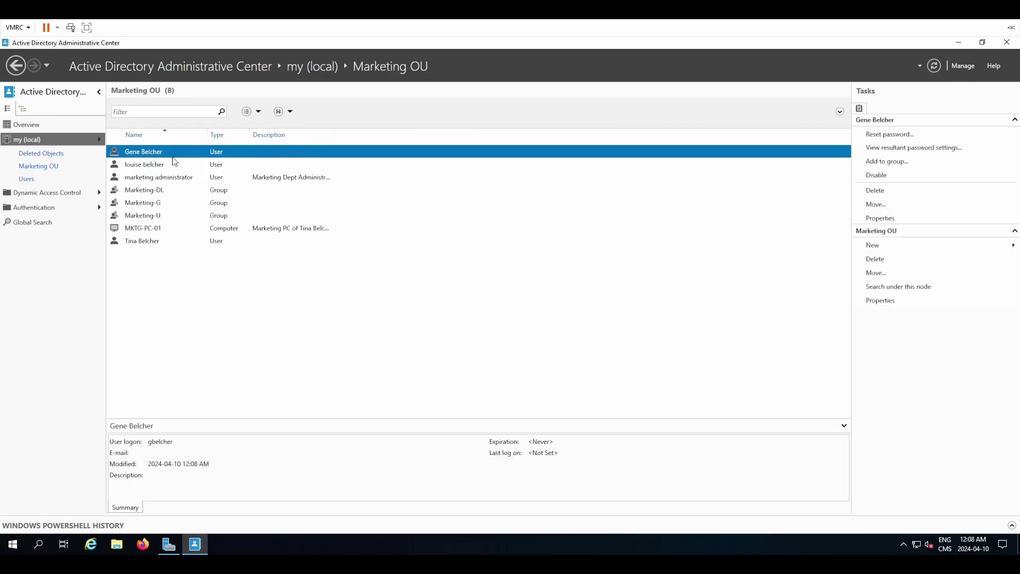
Check that Gene Belcher is back in Marketing OU.
{"action": "left_click", "coordinate": [175, 164]}
{"action": "left_click", "coordinate": [169, 153]}
{"action": "right_click", "coordinate": [215, 156]}
{"action": "left_click", "coordinate": [283, 312]}
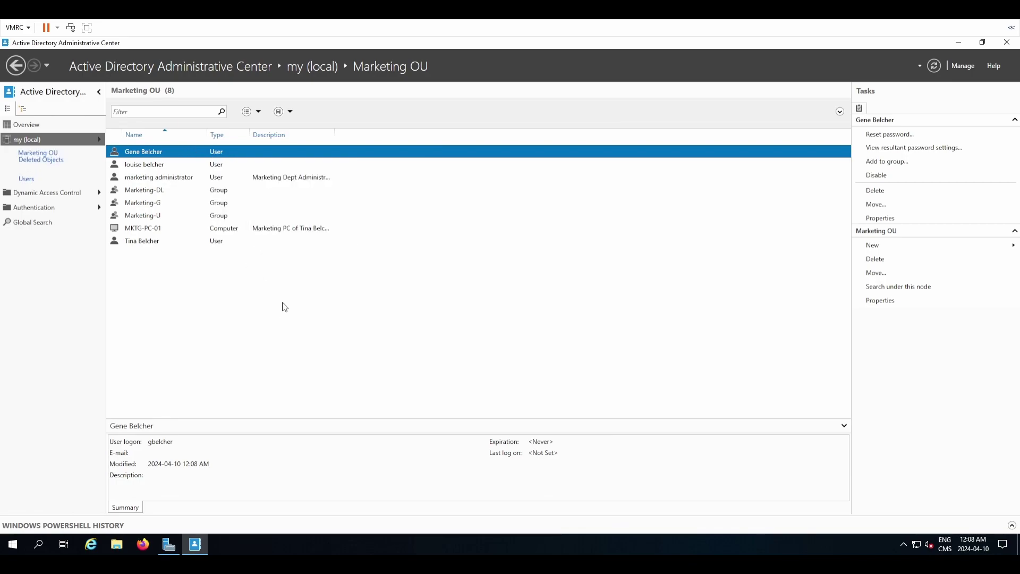